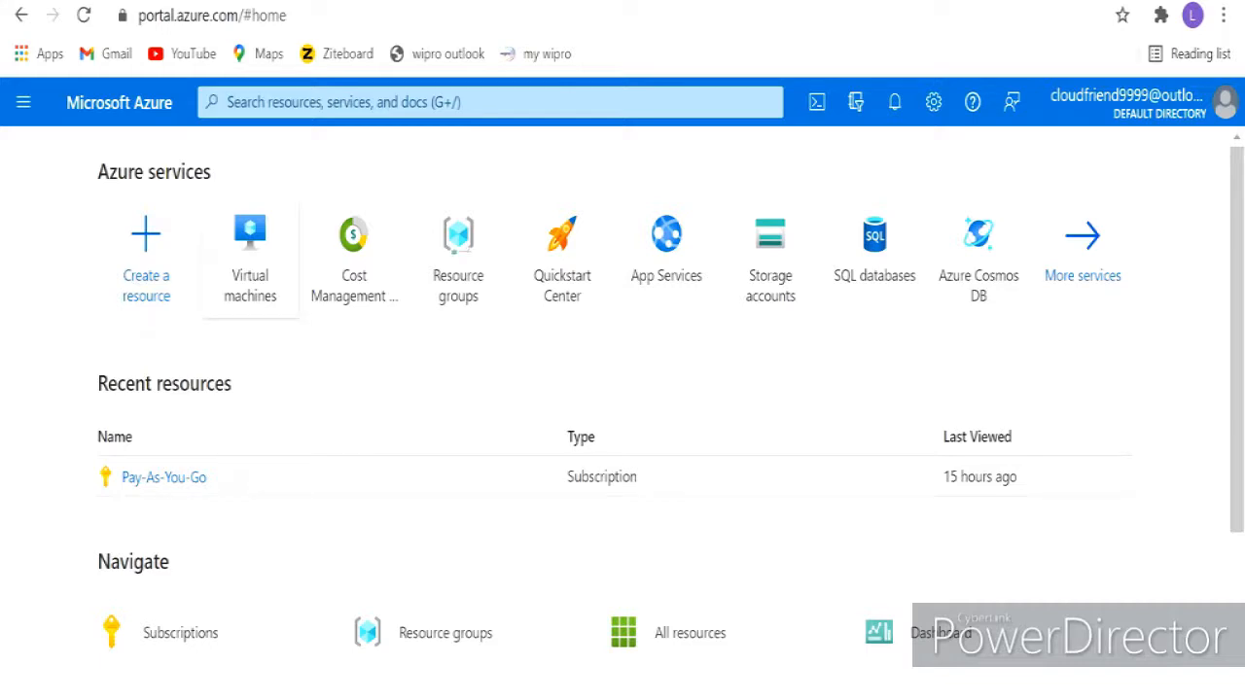
# - From the portal menu, open Virtual machines and start a new virtual machine under Create
pyautogui.click(23, 102)
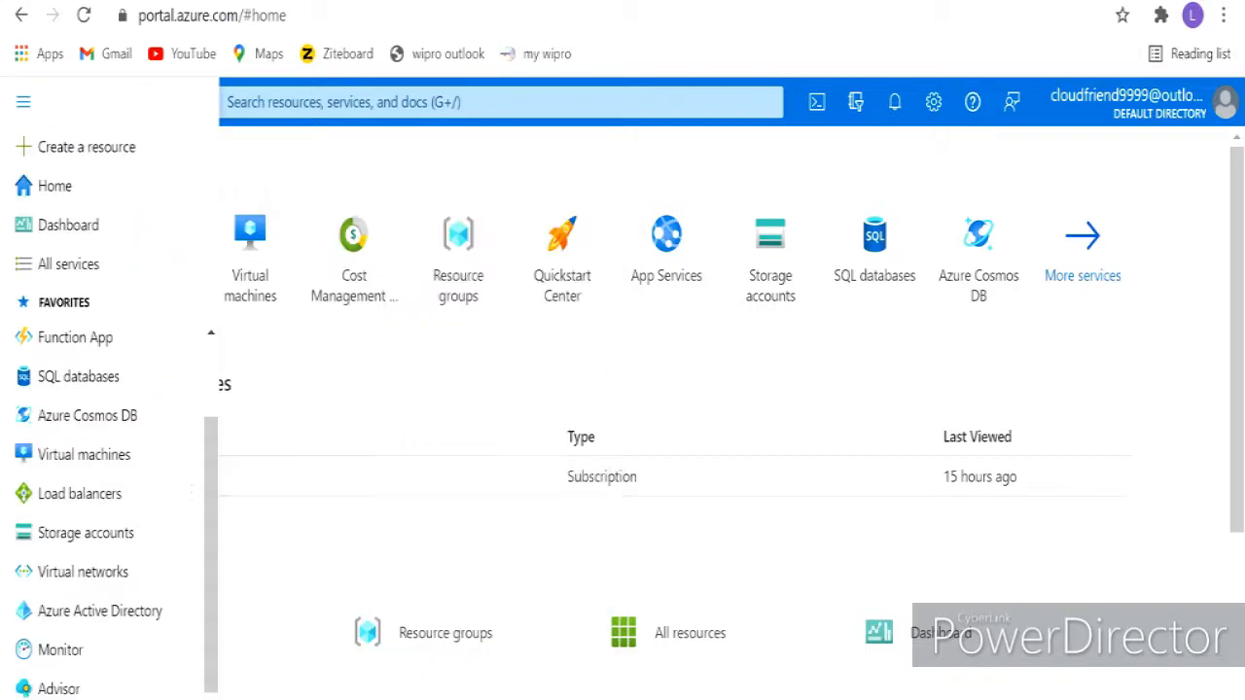
pyautogui.moveTo(84, 454)
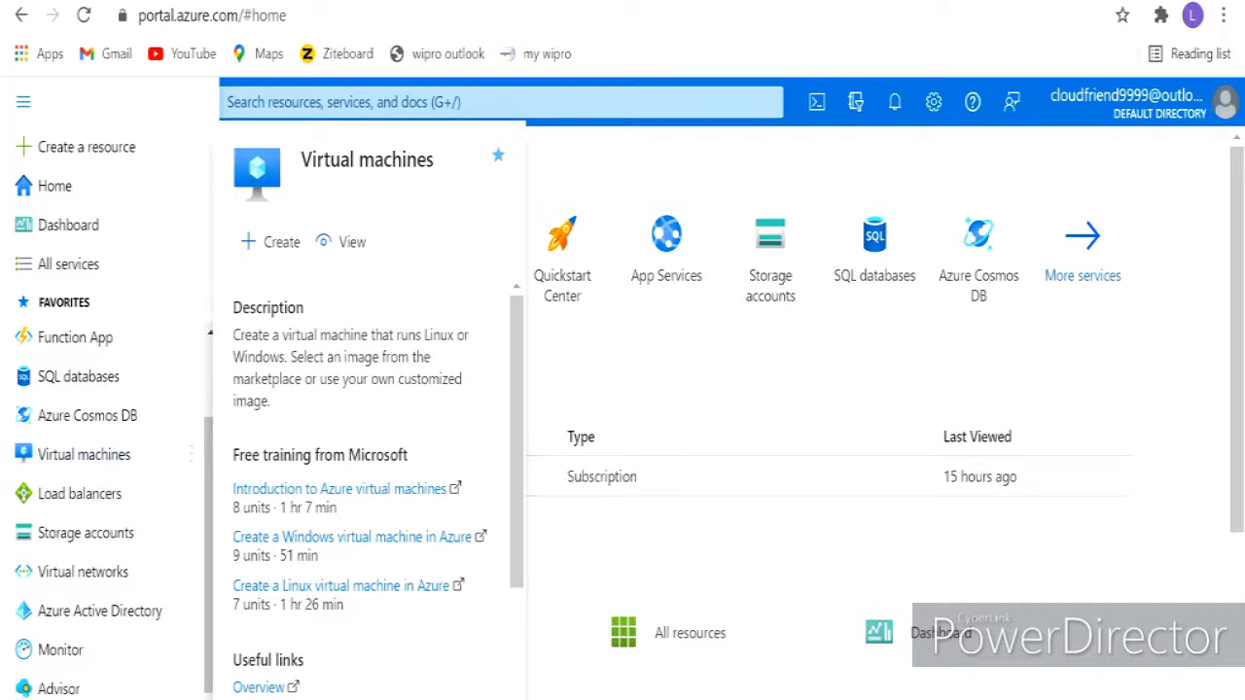
pyautogui.click(85, 454)
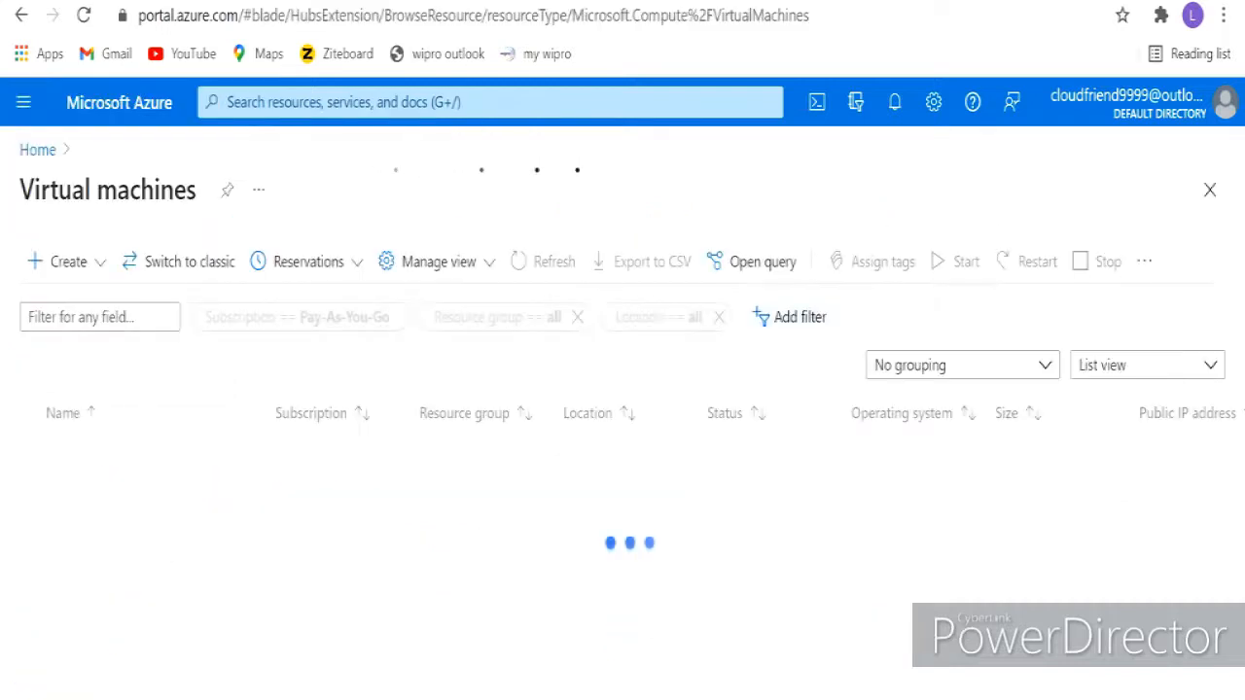
pyautogui.click(68, 262)
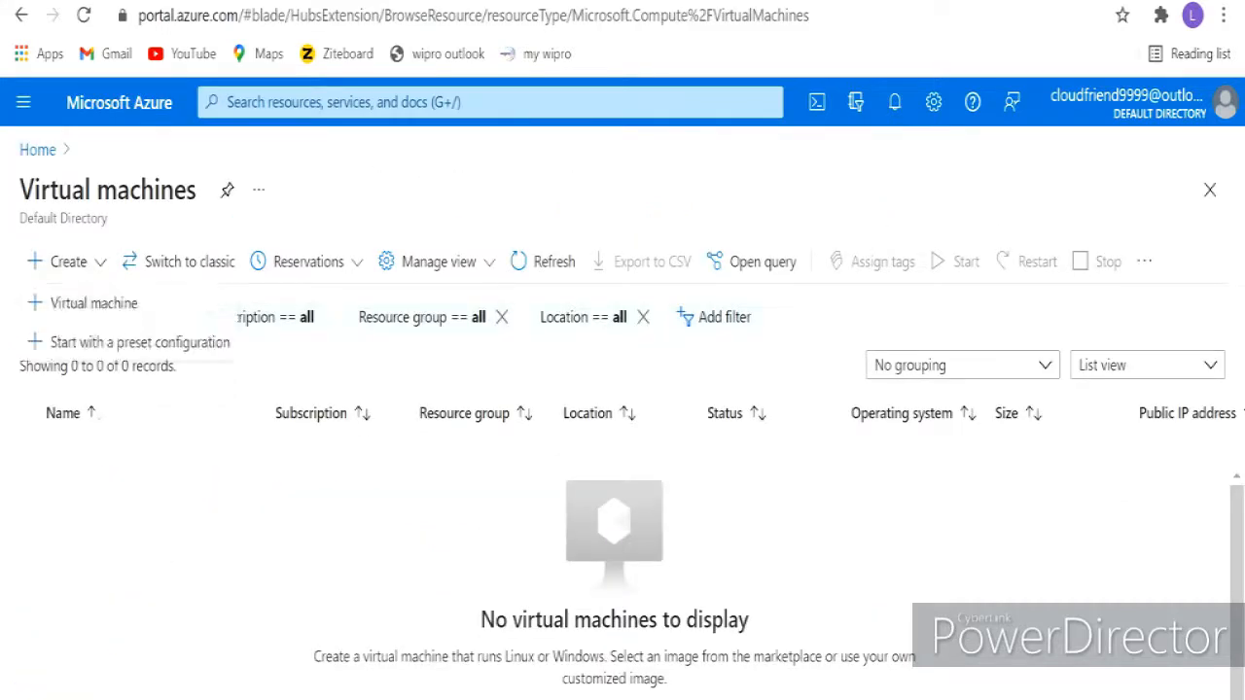
pyautogui.click(95, 303)
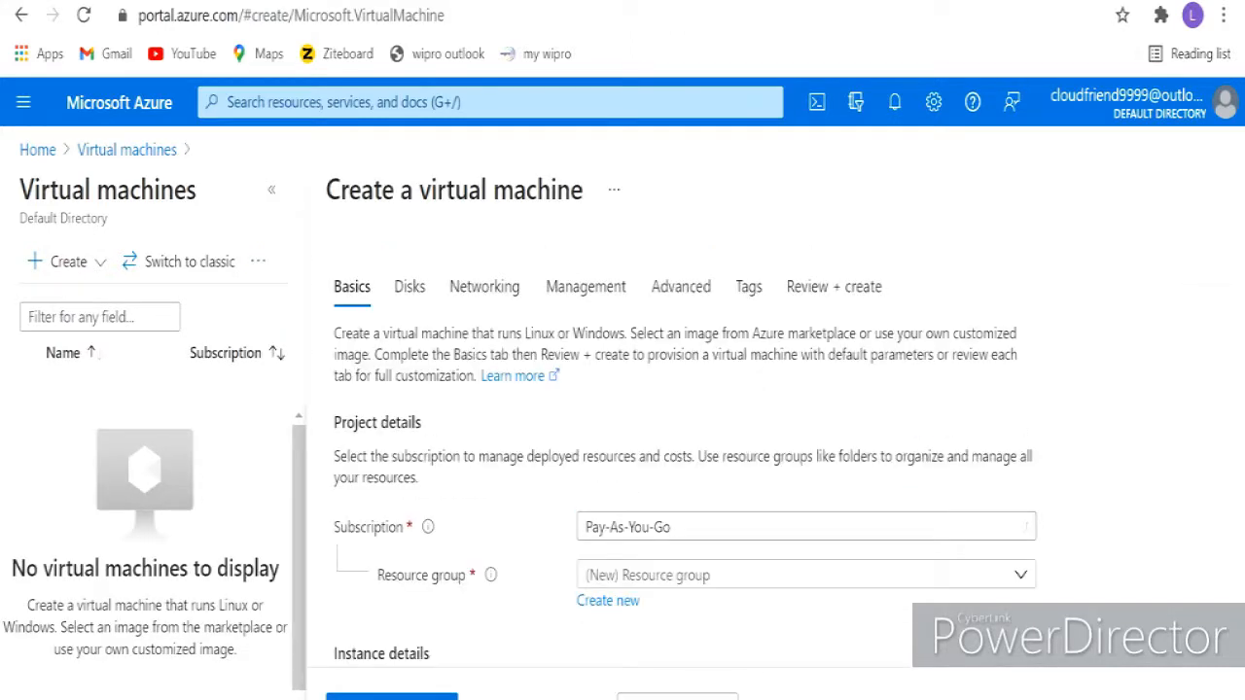
# - Create a new resource group named TestVMgroup for the virtual machine
pyautogui.scroll(-3, 681, 457)
pyautogui.scroll(2, 681, 457)
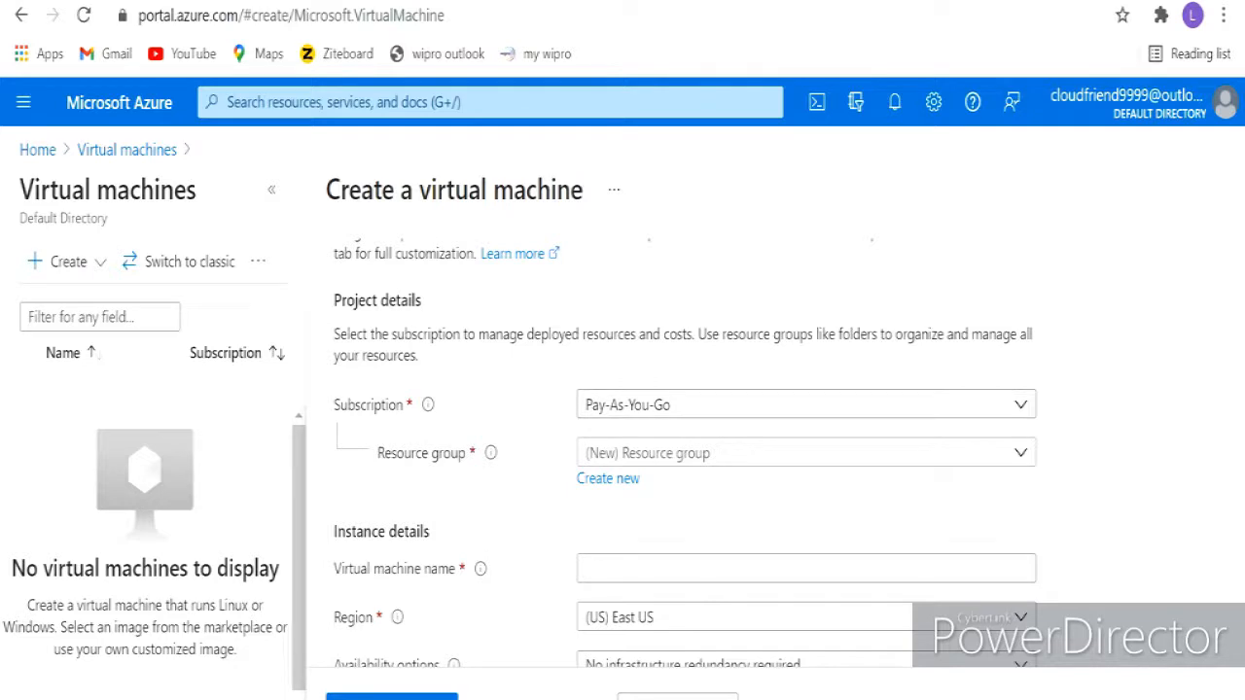
pyautogui.click(700, 452)
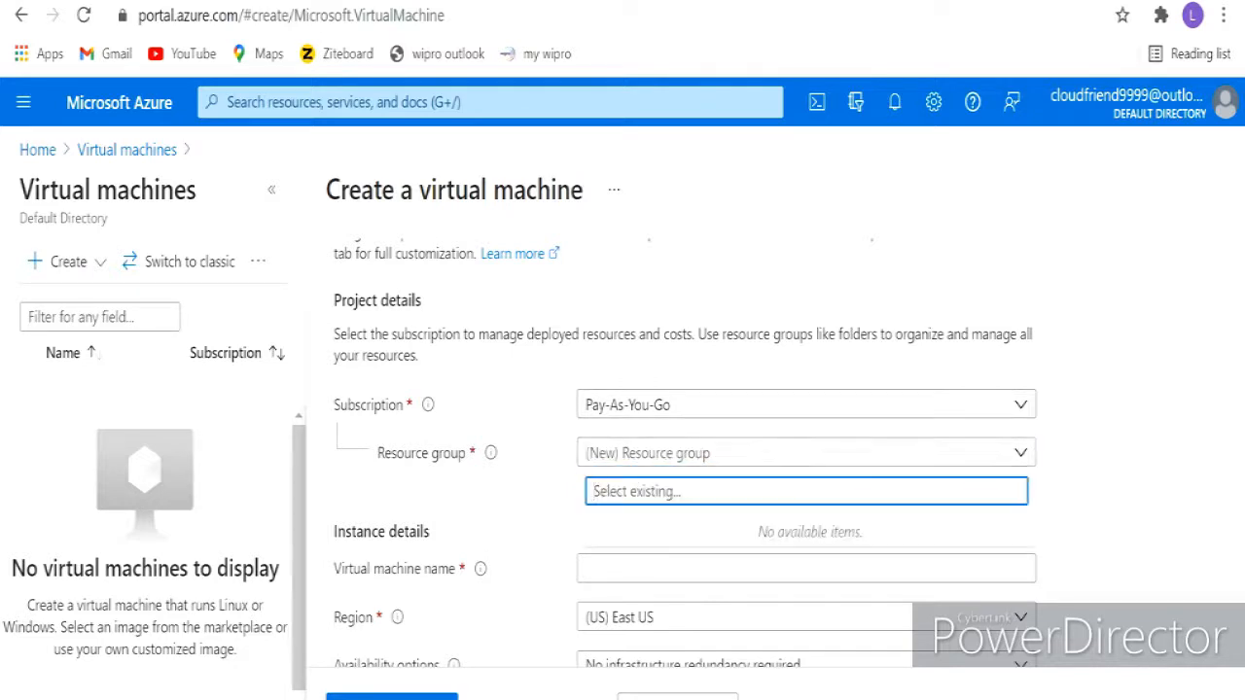
pyautogui.press('Escape')
pyautogui.click(608, 479)
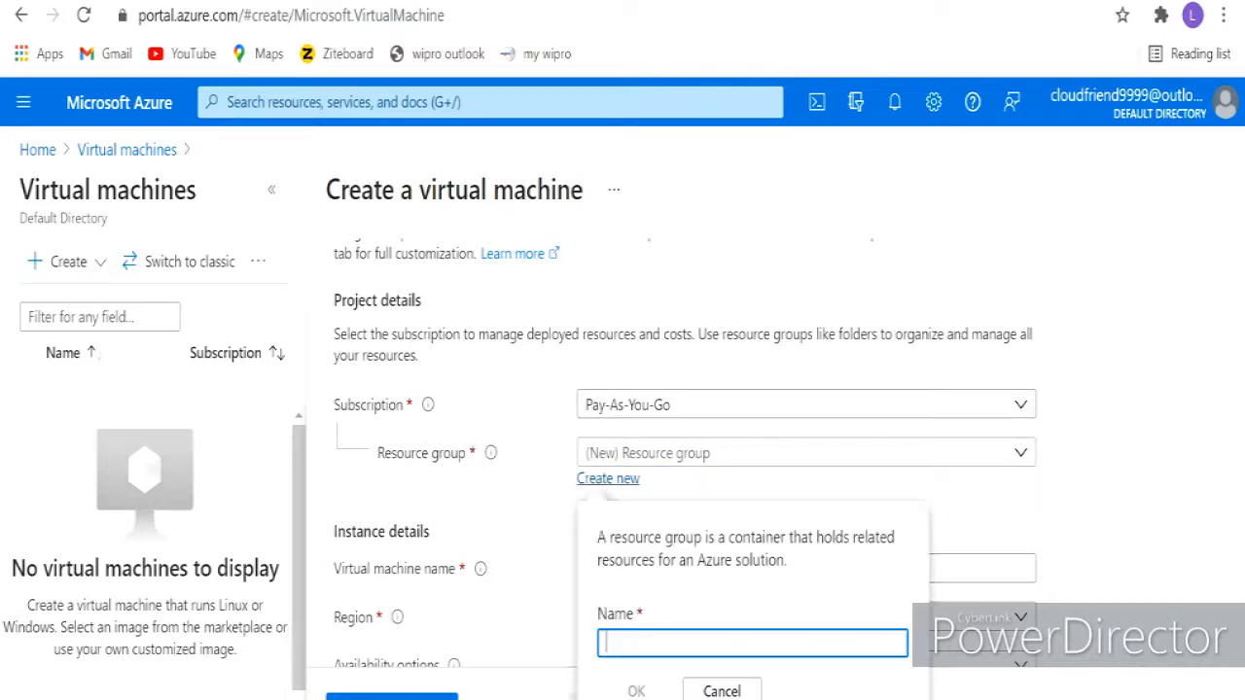
pyautogui.write('T')
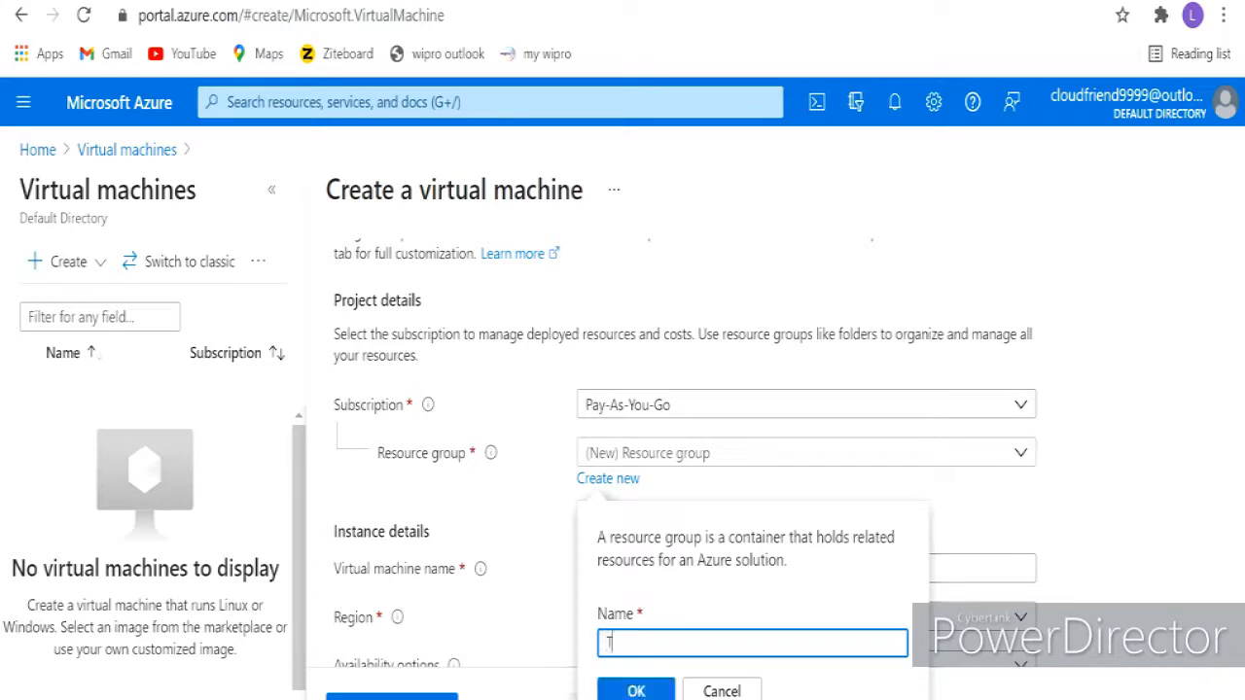
pyautogui.write('estVMgroup')
pyautogui.press('Return')
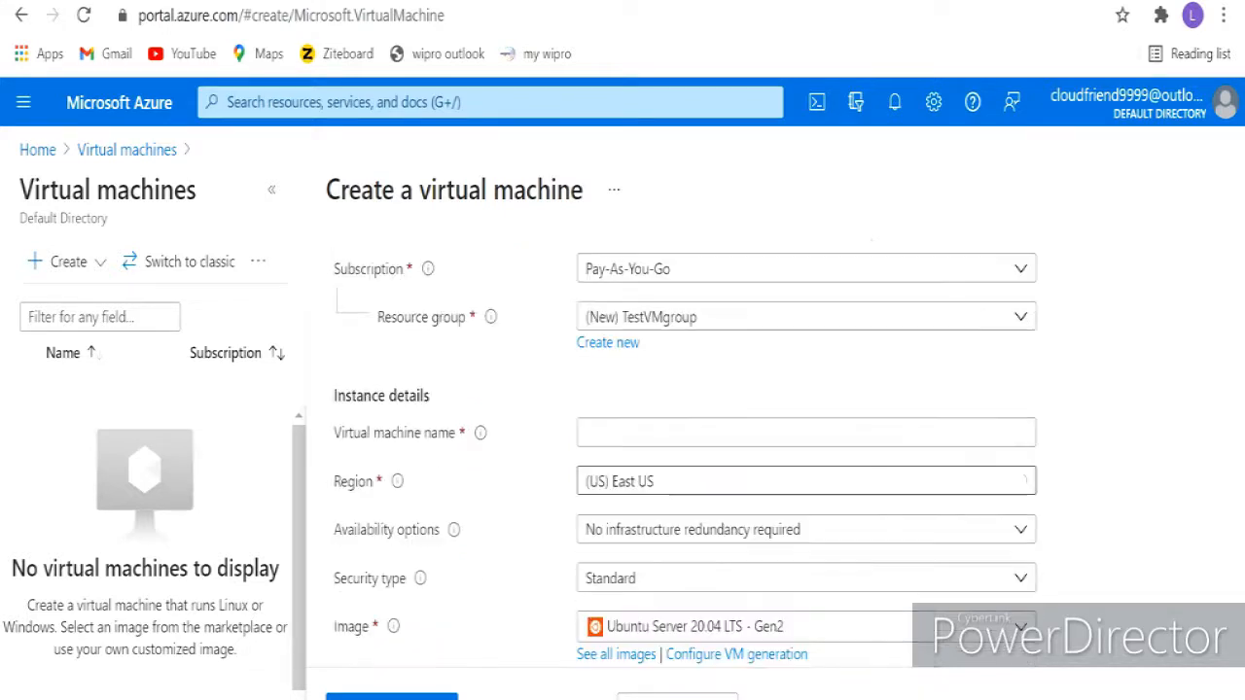
# - Name the virtual machine TestVm
pyautogui.scroll(-2, 806, 587)
pyautogui.click(807, 324)
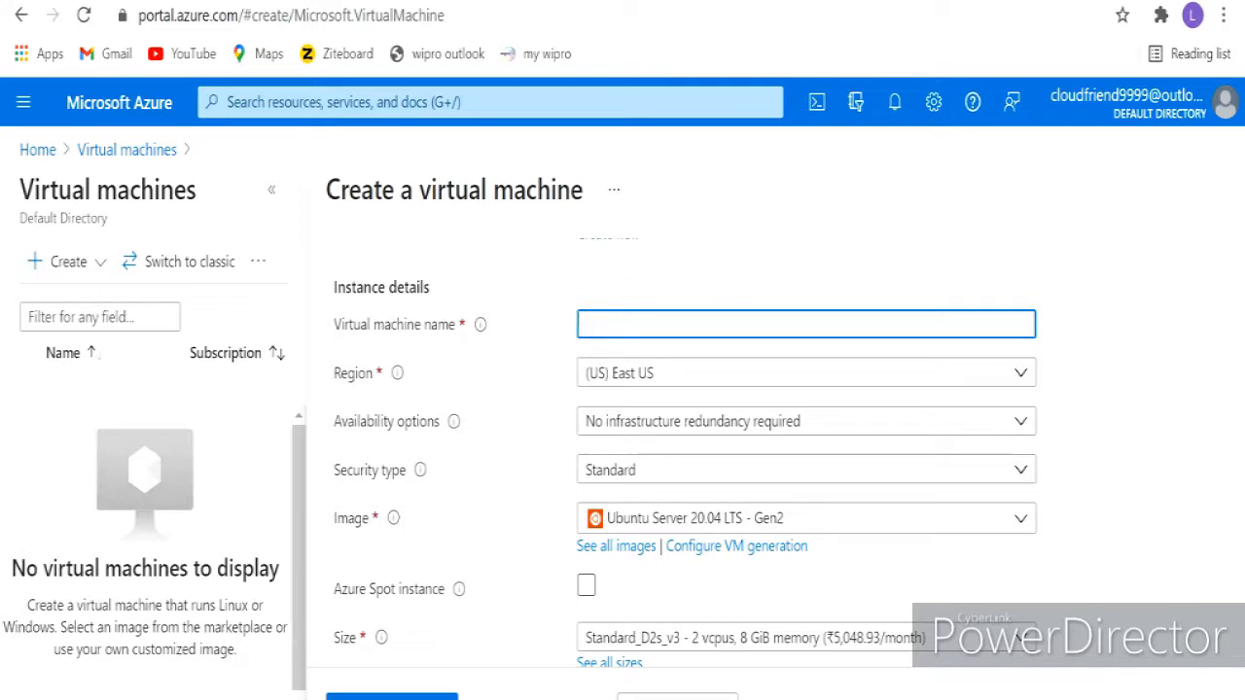
pyautogui.write('TestVm')
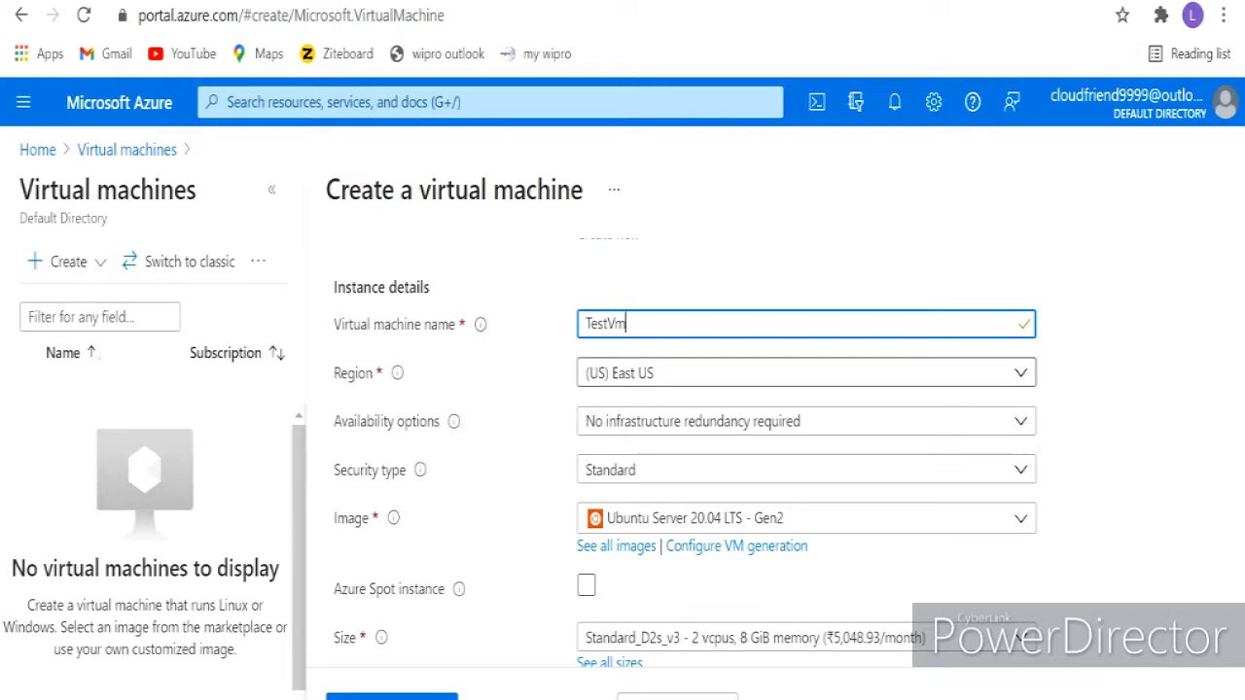
# - Set the region to (Asia Pacific) Central India
pyautogui.click(806, 373)
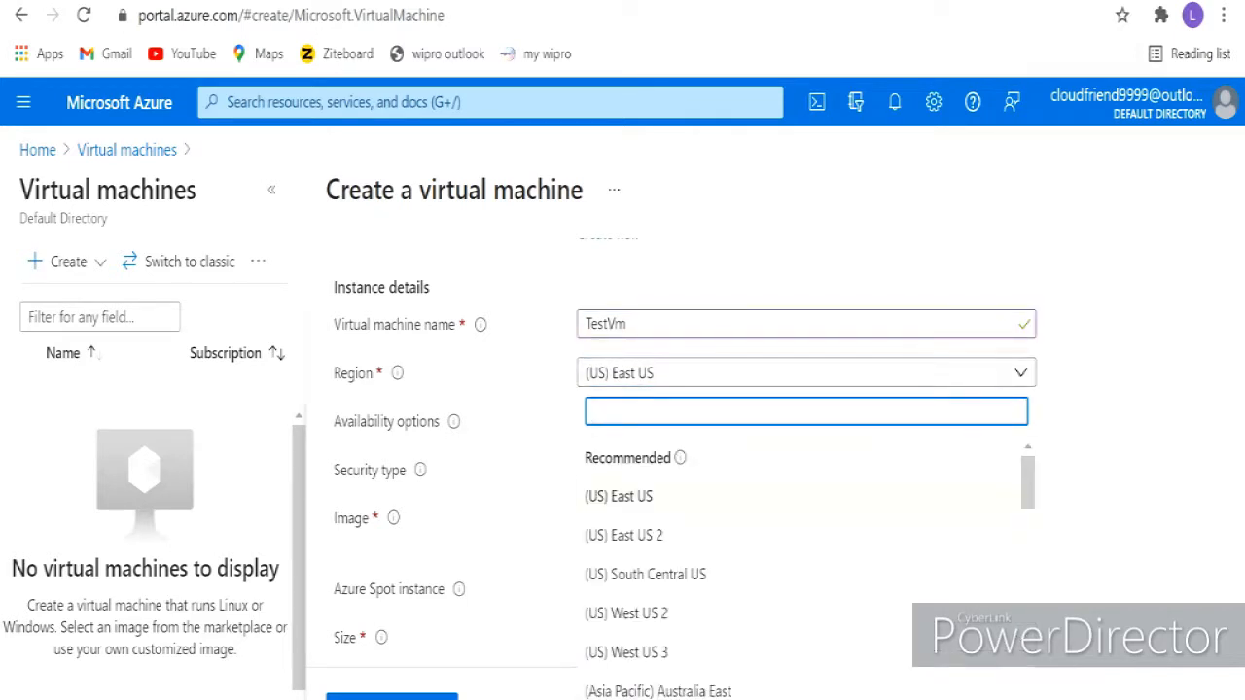
pyautogui.scroll(-3, 806, 574)
pyautogui.scroll(-3, 807, 554)
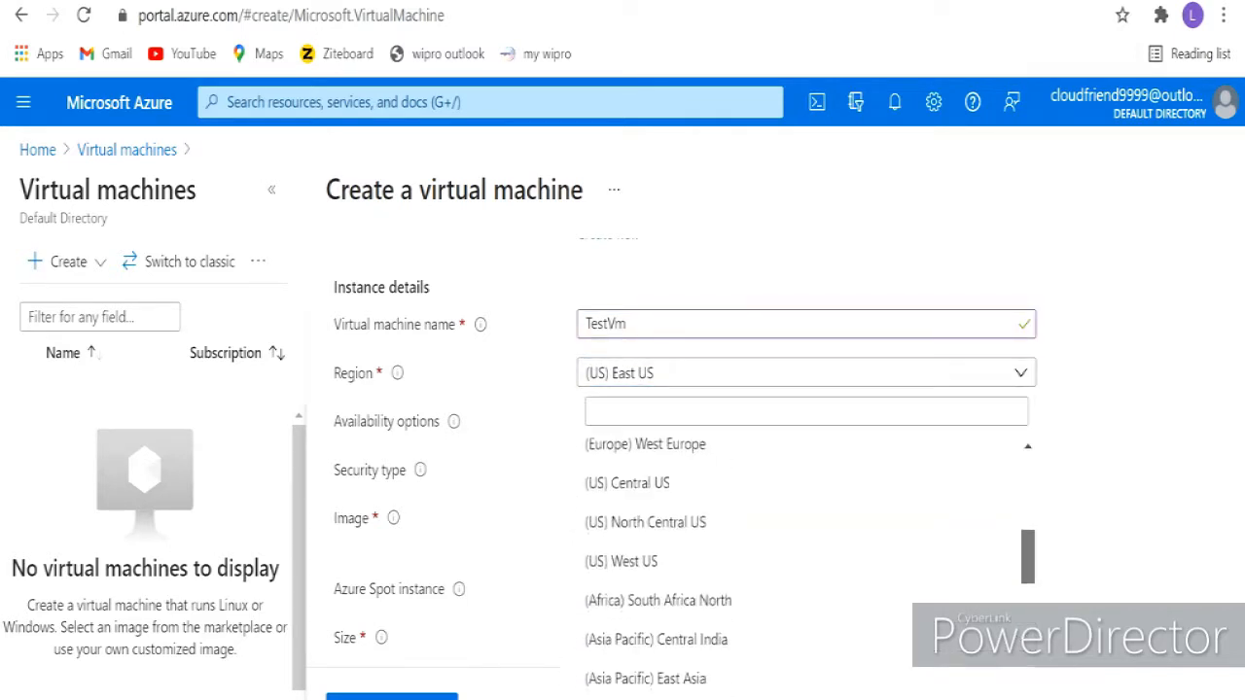
pyautogui.scroll(-2, 806, 555)
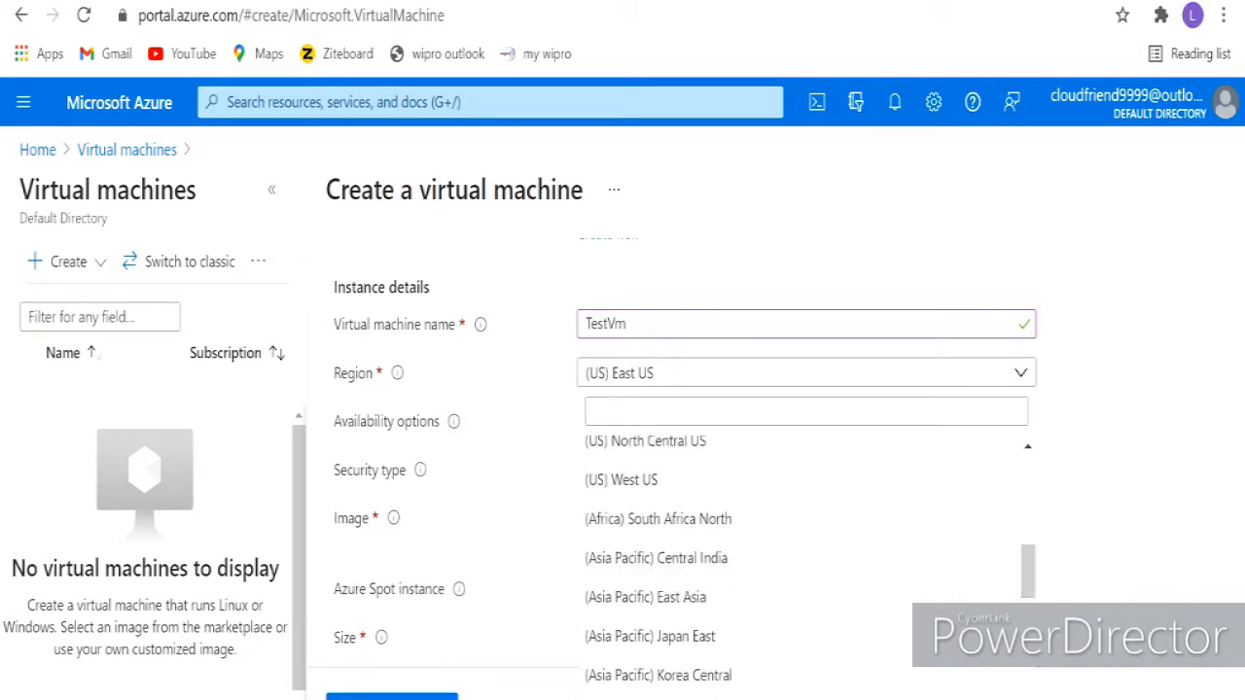
pyautogui.click(639, 475)
pyautogui.scroll(-1, 807, 438)
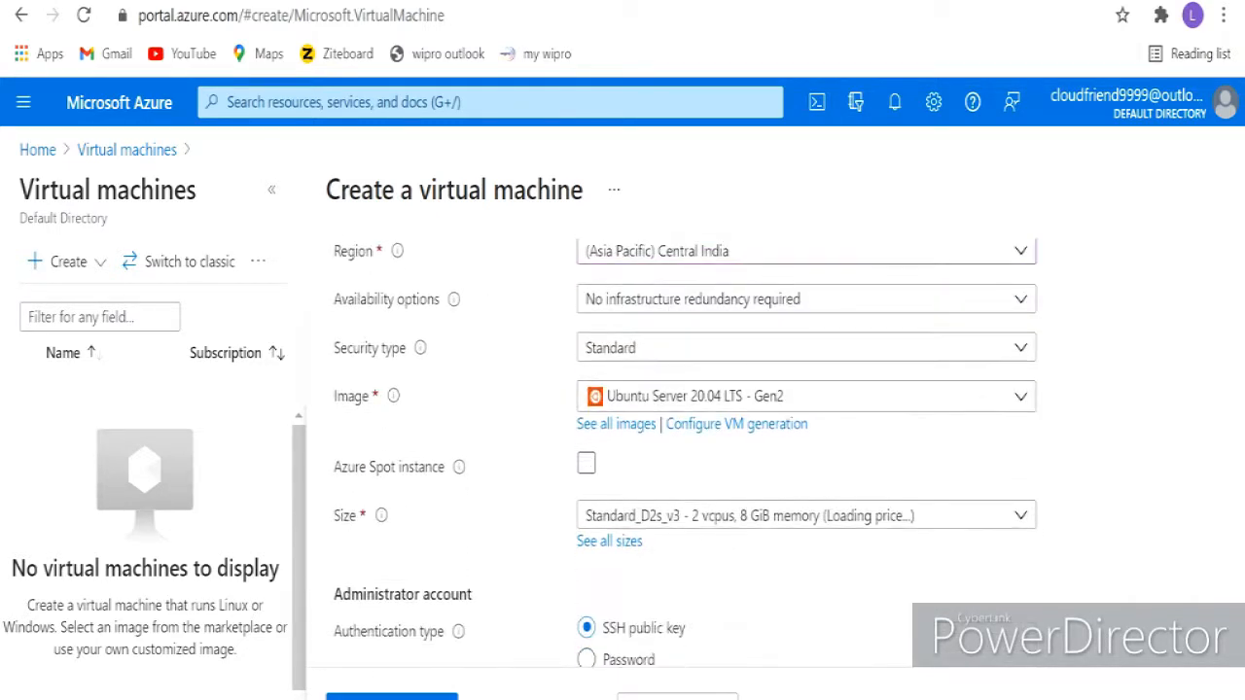
# - Keep No infrastructure redundancy required and the Standard security type
pyautogui.click(807, 300)
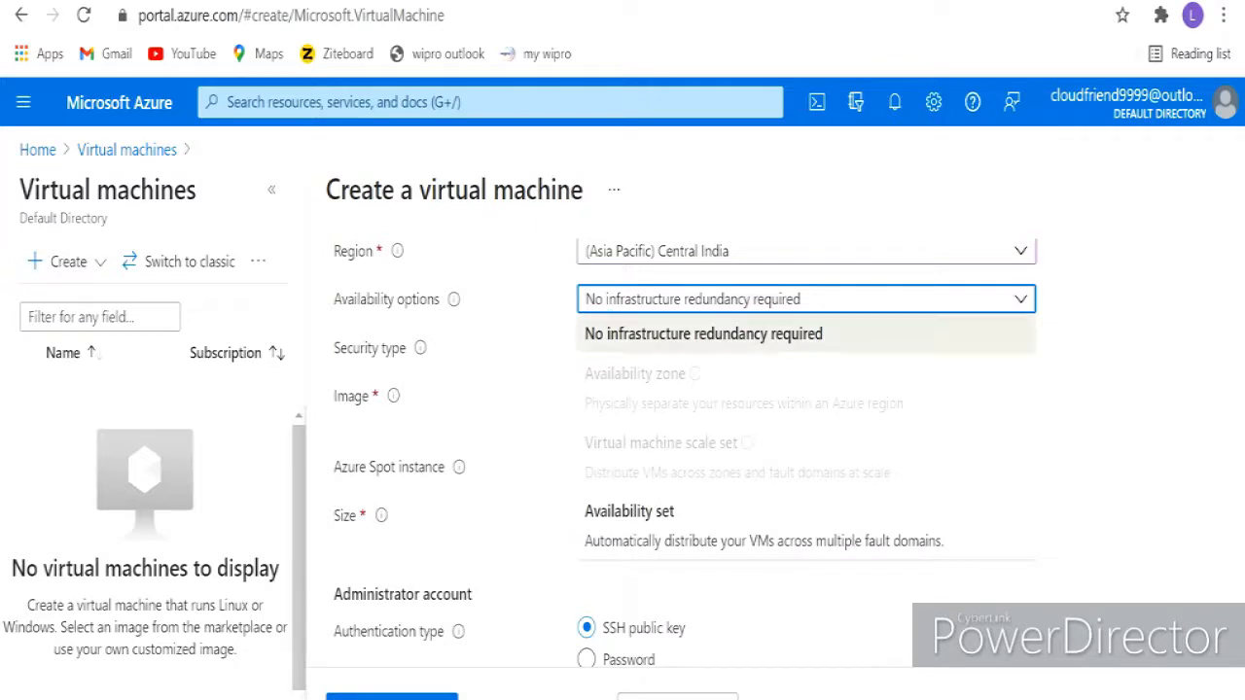
pyautogui.click(703, 333)
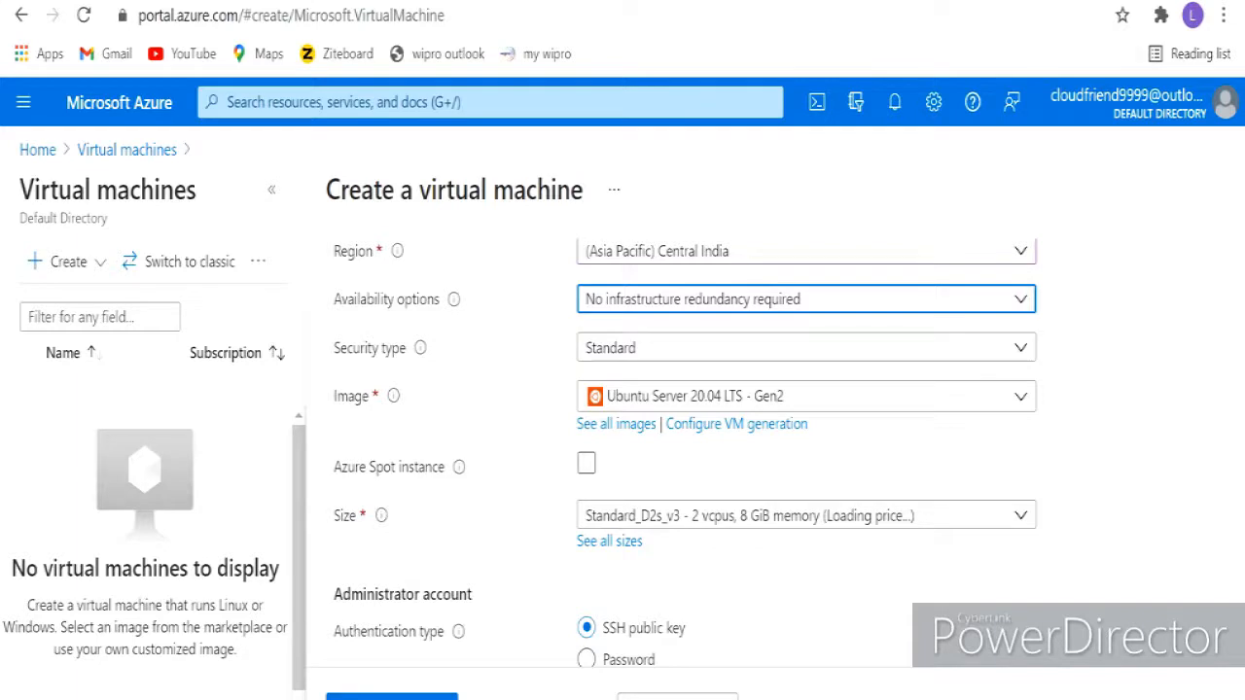
pyautogui.scroll(-3, 681, 447)
pyautogui.scroll(3, 681, 448)
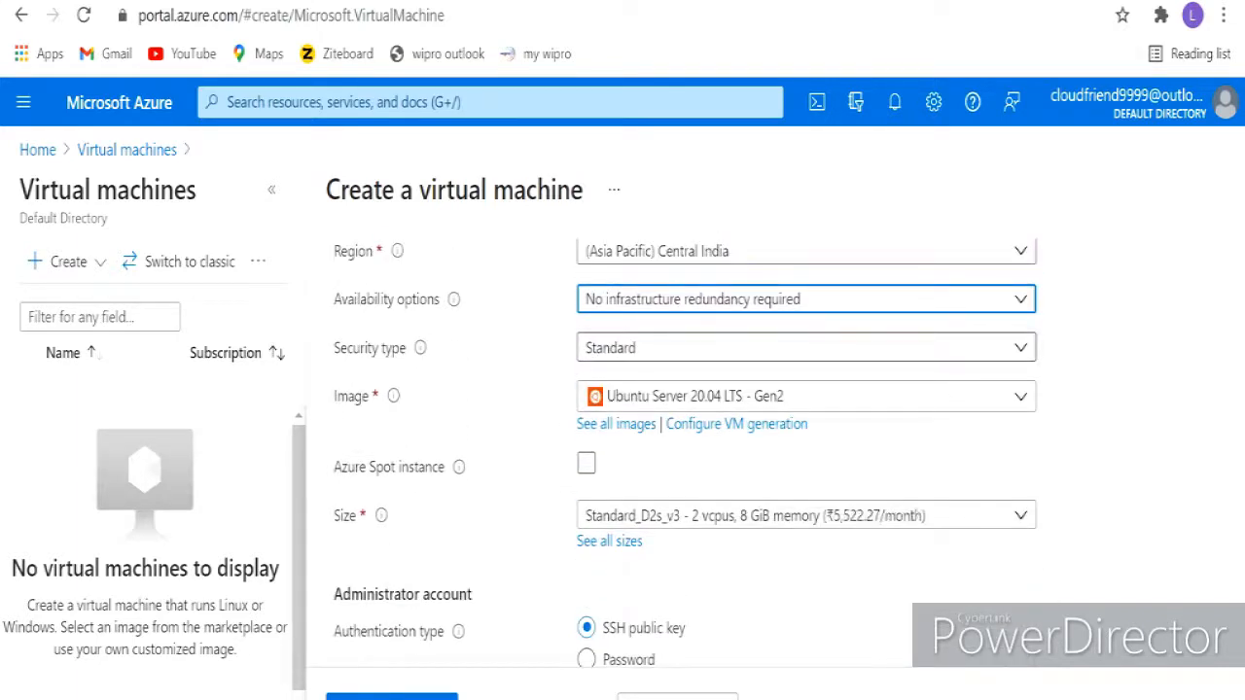
pyautogui.click(806, 348)
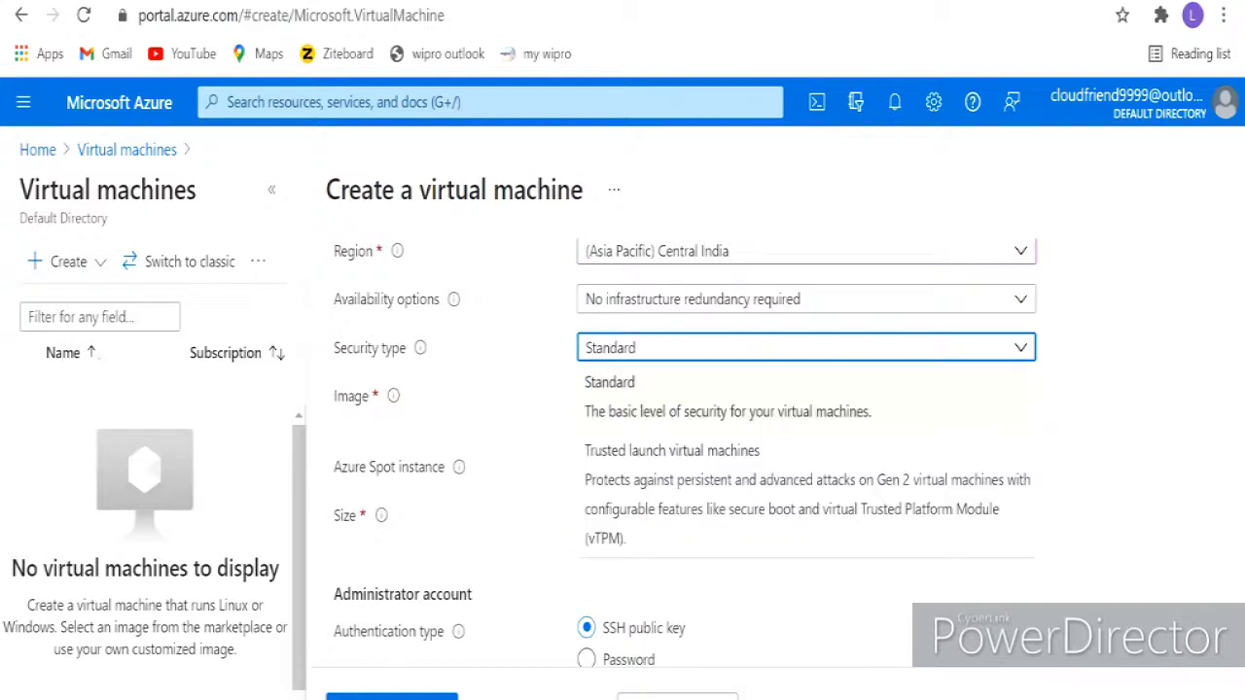
pyautogui.click(727, 397)
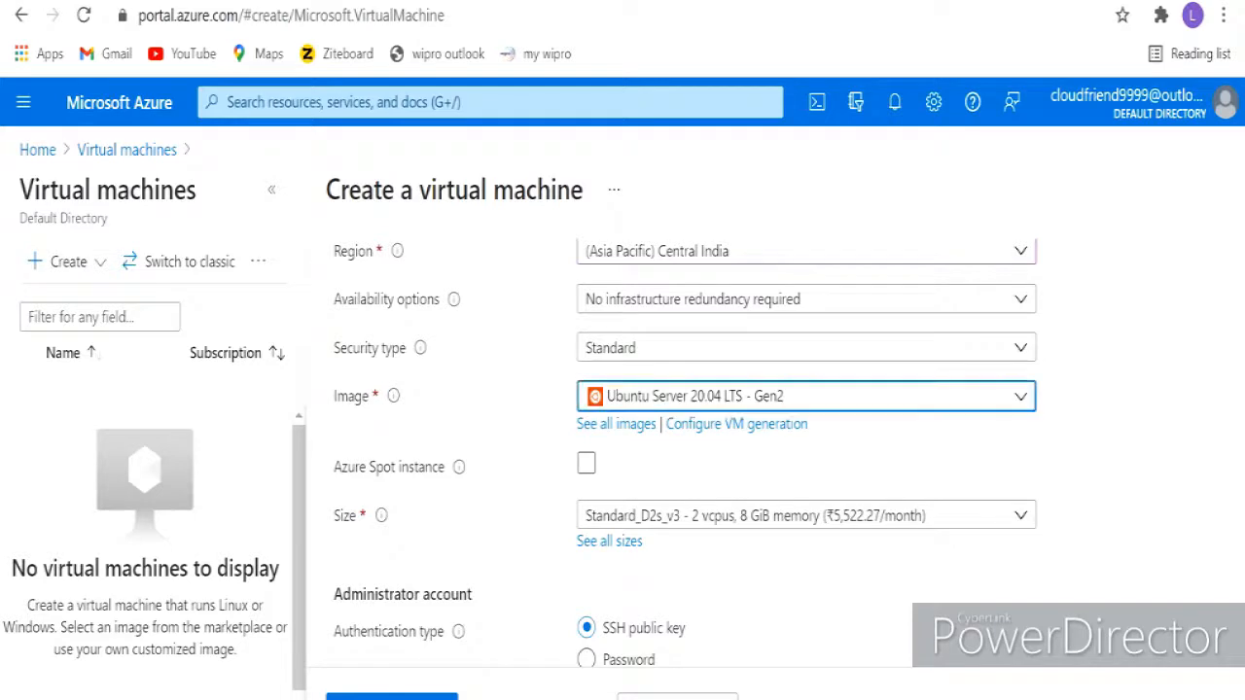
# - Browse the operating system image list, with Ubuntu Server 20.04 LTS - Gen2 currently selected
pyautogui.click(807, 397)
pyautogui.scroll(-1, 807, 574)
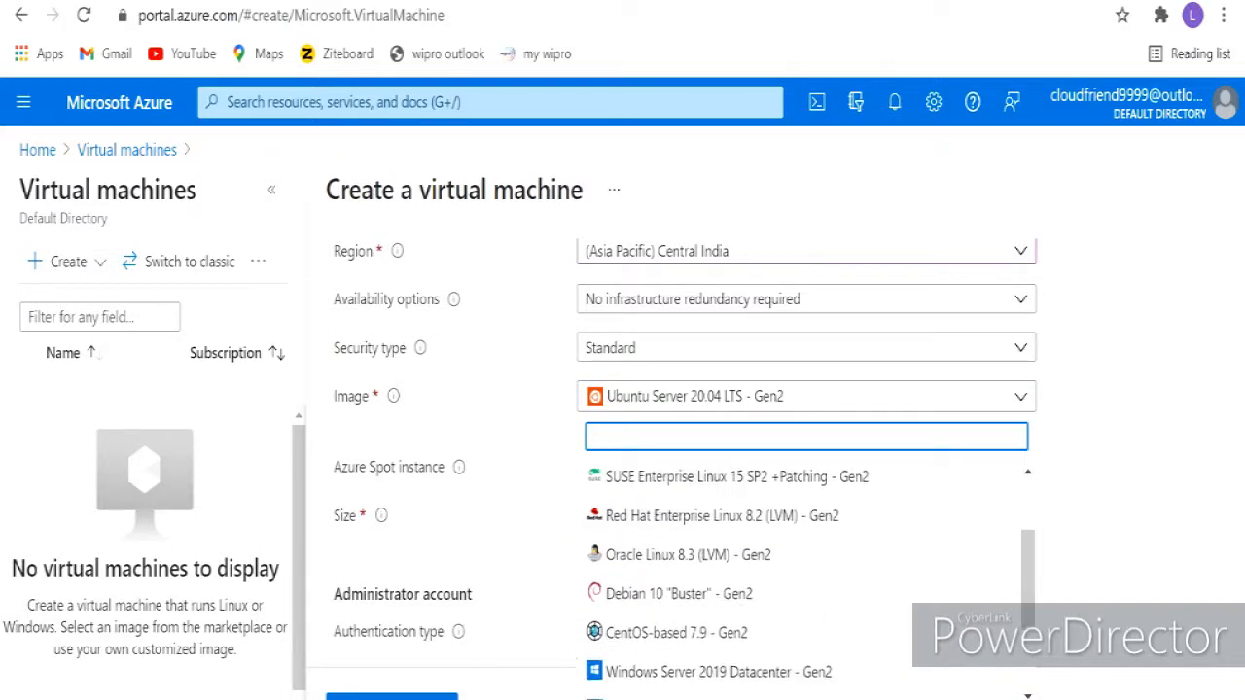
pyautogui.scroll(-1, 807, 574)
pyautogui.scroll(2, 807, 574)
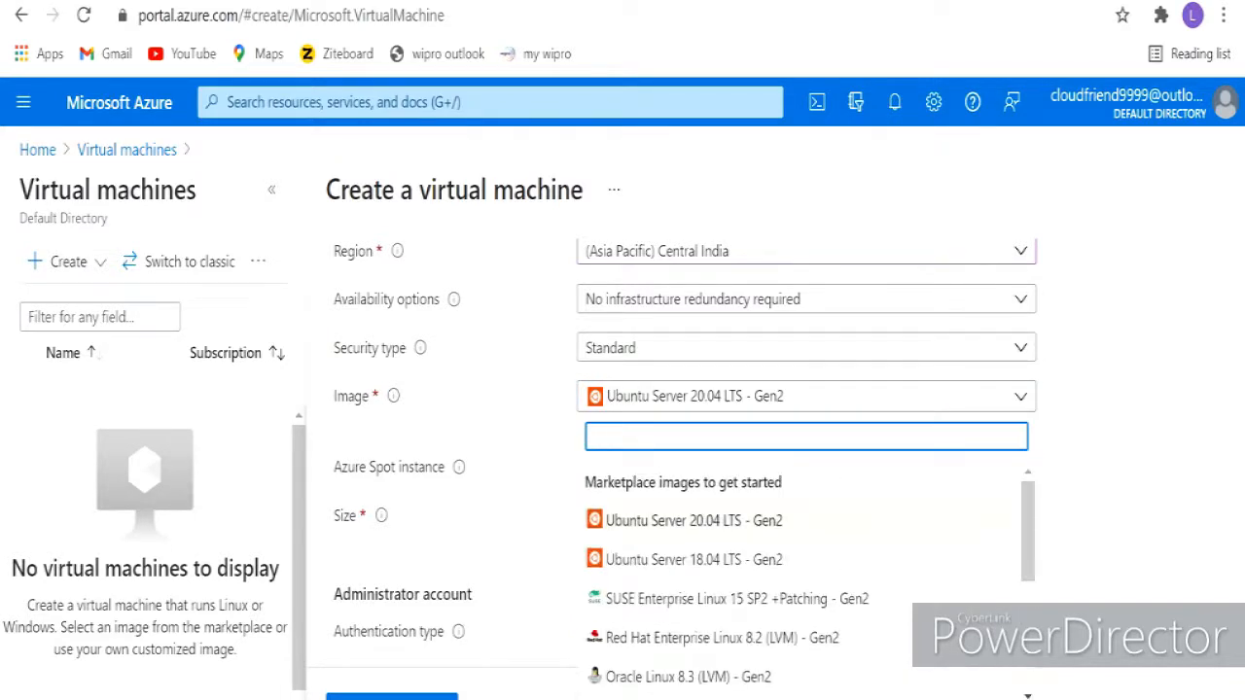
pyautogui.scroll(-1, 806, 574)
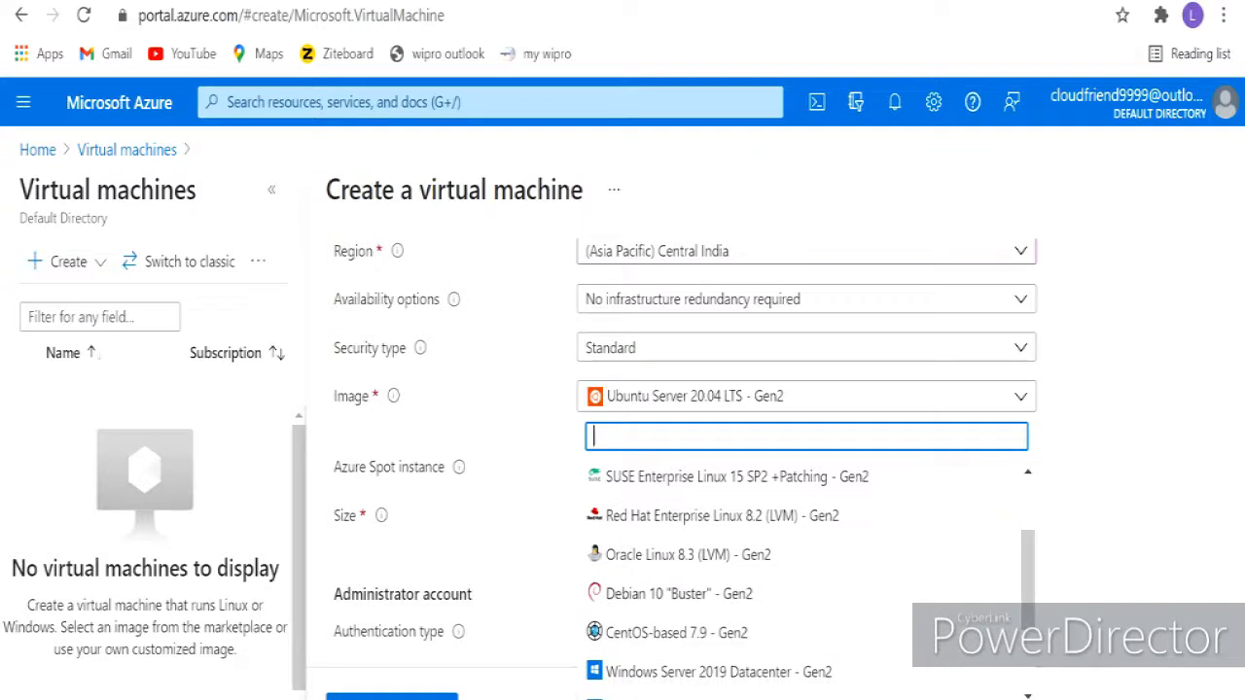
pyautogui.scroll(-1, 807, 574)
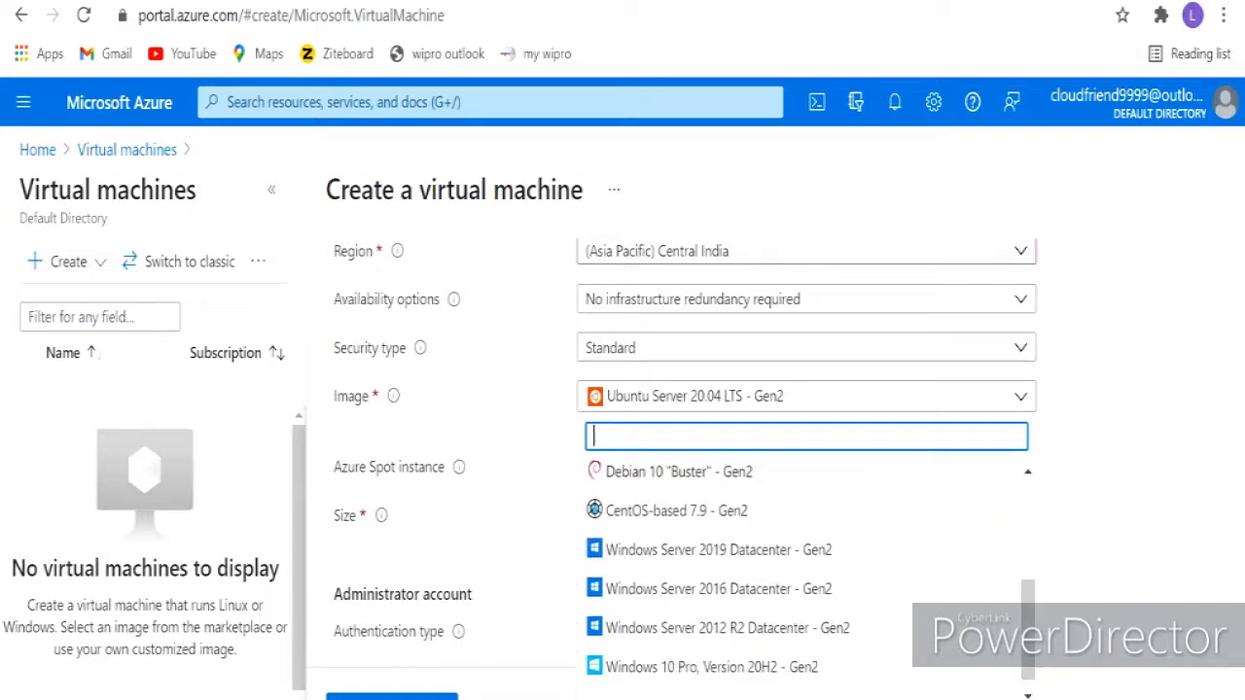
pyautogui.scroll(2, 806, 574)
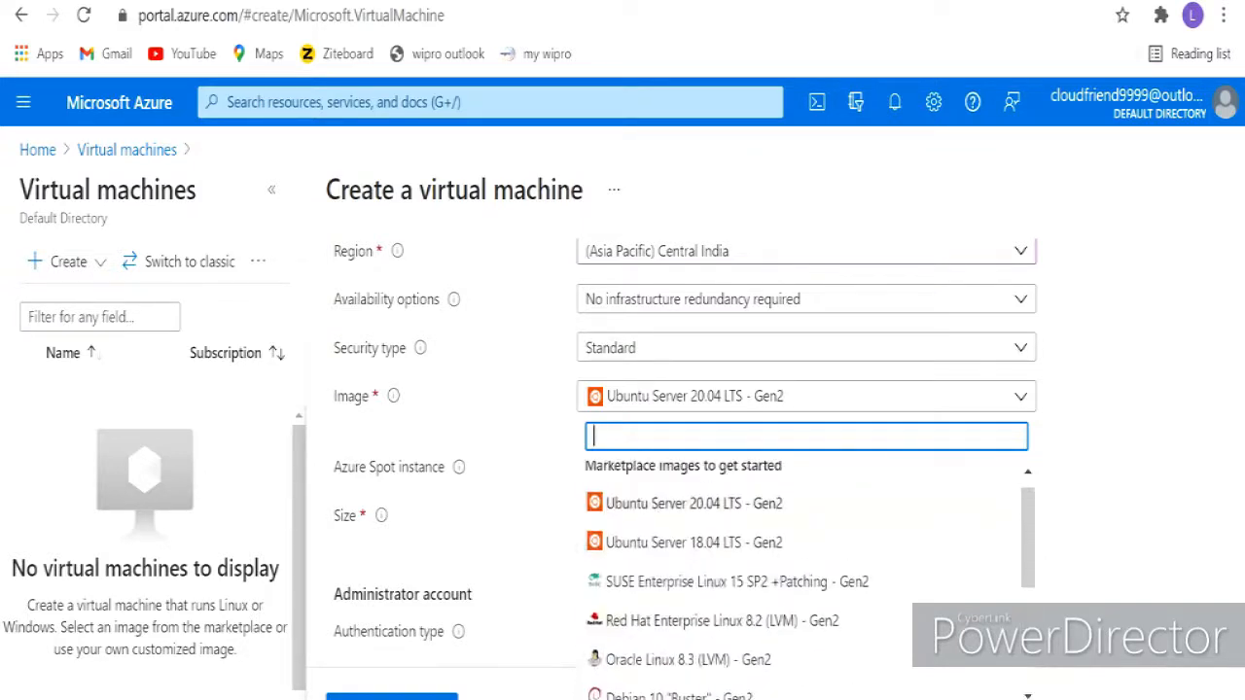
pyautogui.scroll(-2, 807, 574)
pyautogui.scroll(-1, 807, 574)
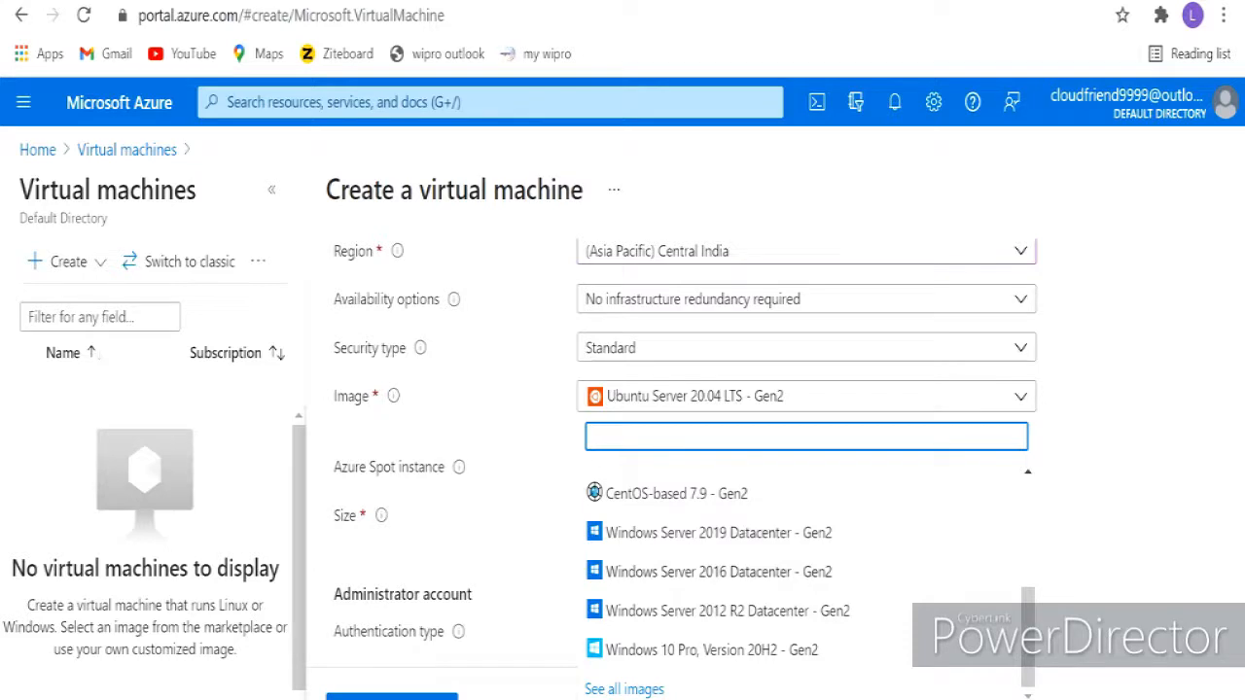
pyautogui.click(718, 533)
pyautogui.scroll(-1, 719, 533)
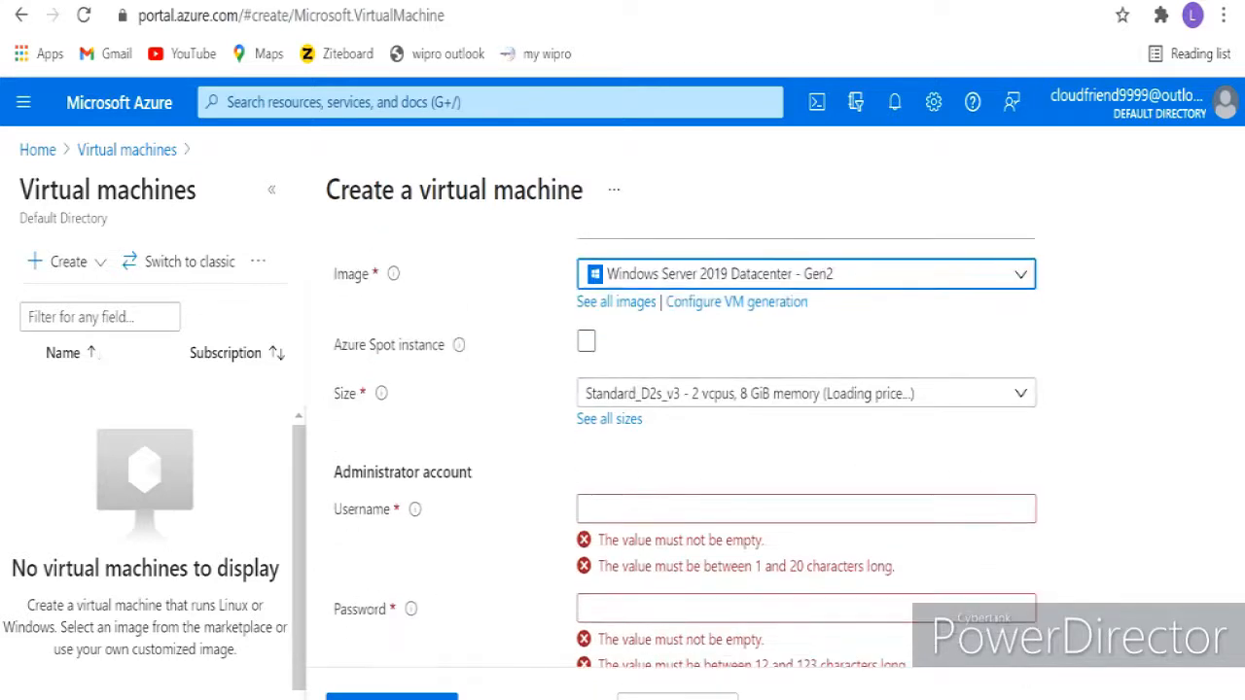
pyautogui.scroll(2, 807, 453)
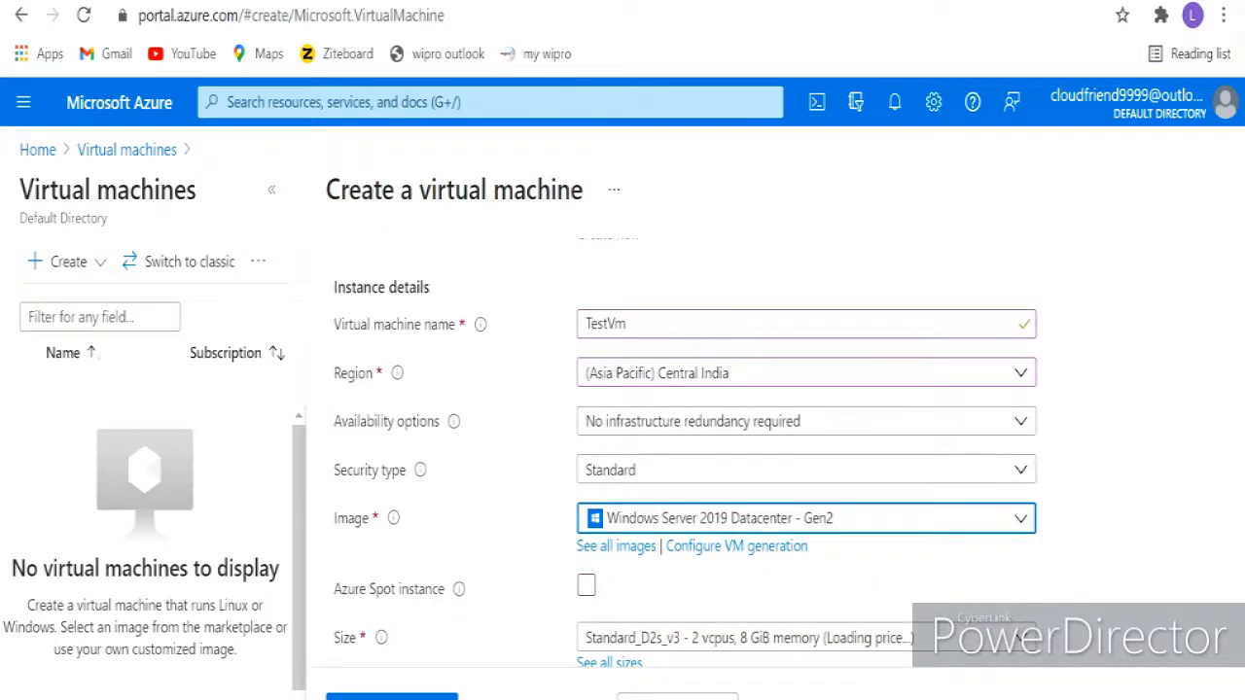
pyautogui.scroll(-1, 807, 454)
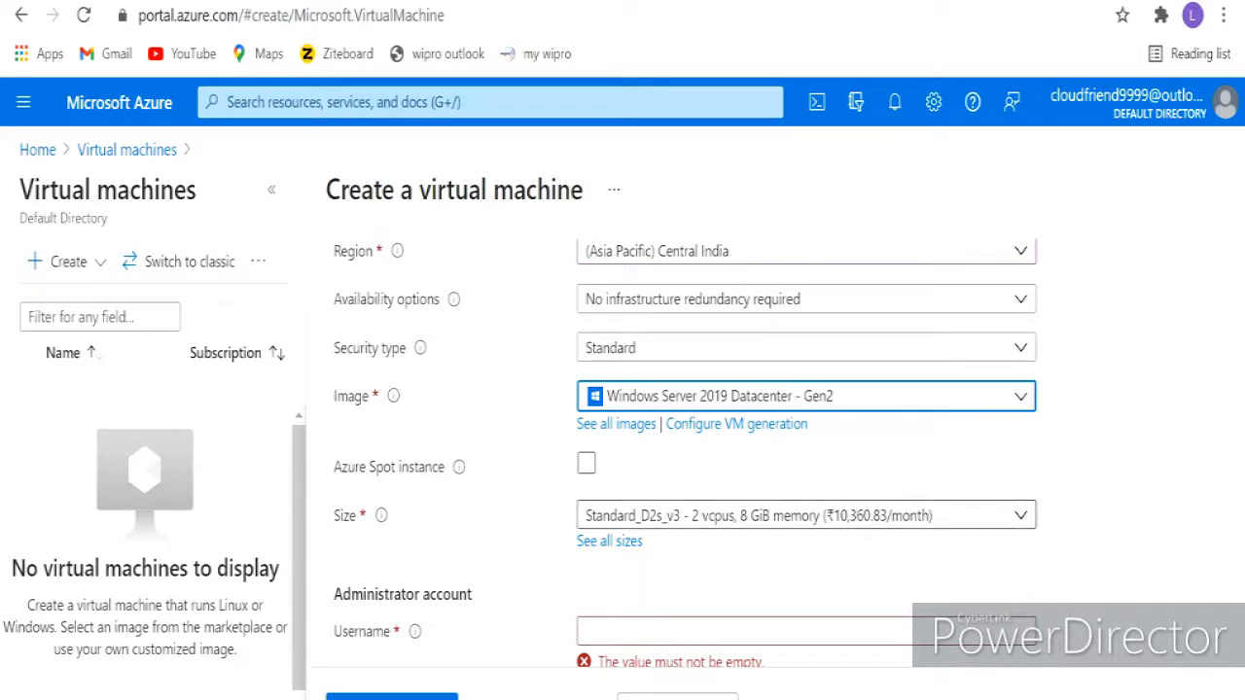
pyautogui.scroll(3, 681, 438)
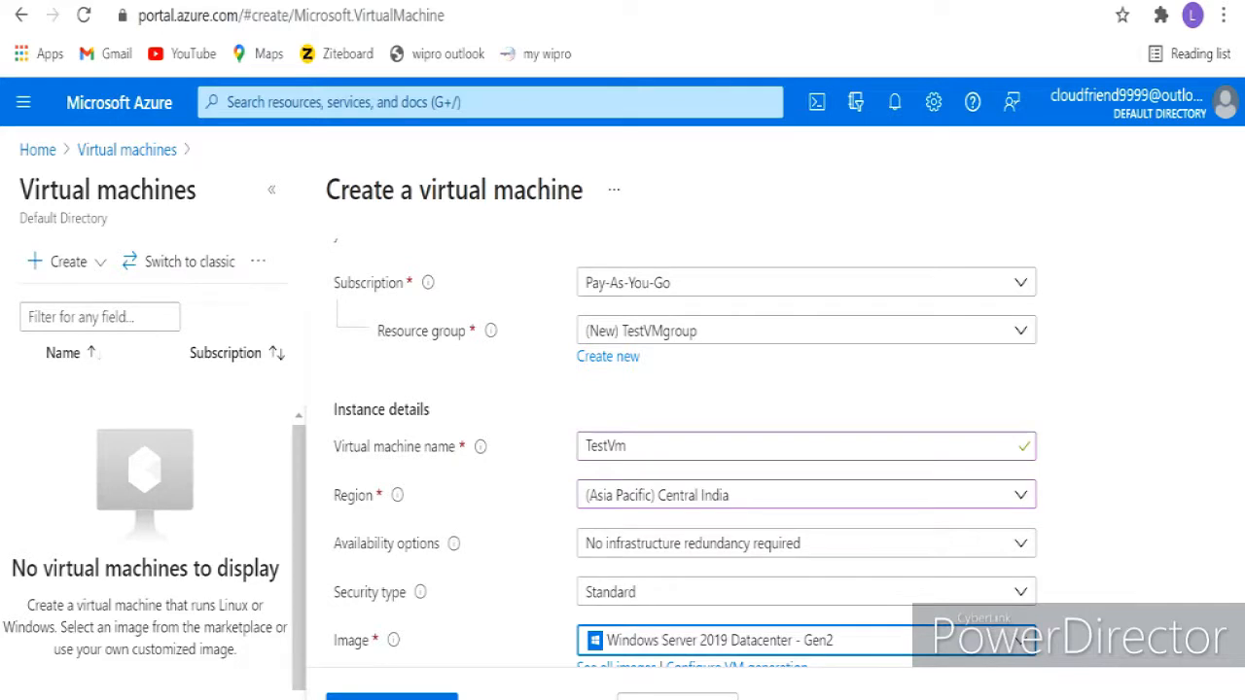
pyautogui.scroll(-3, 681, 437)
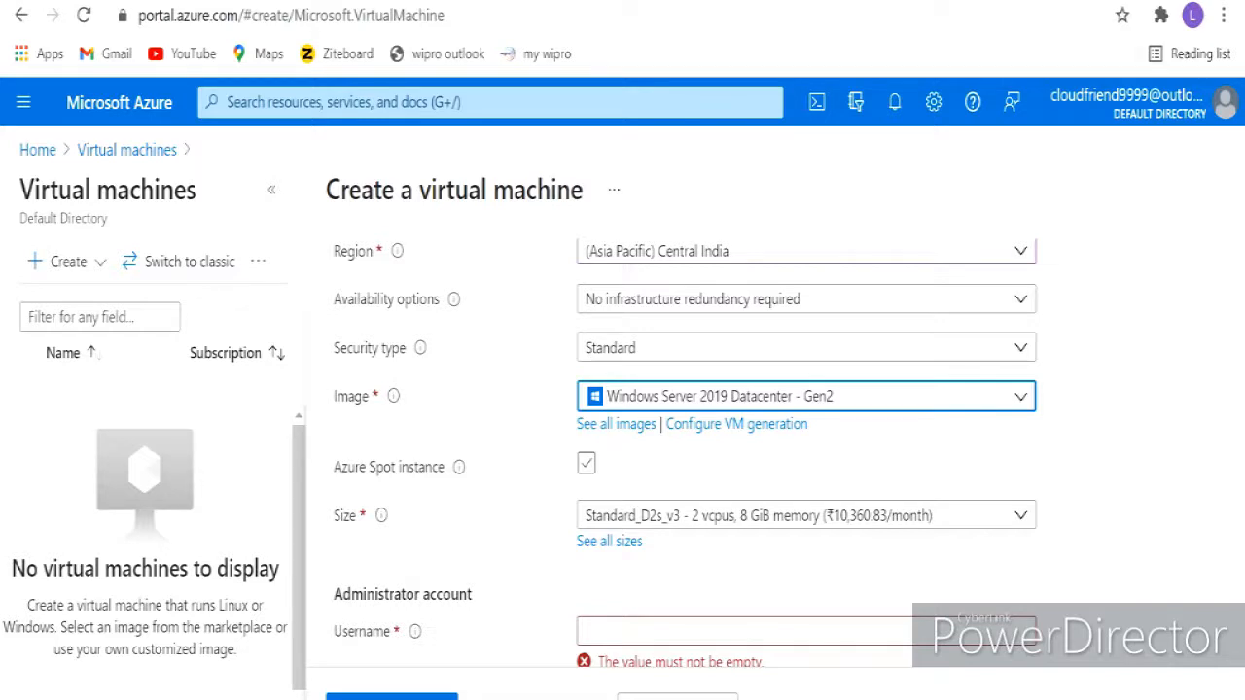
pyautogui.scroll(3, 807, 438)
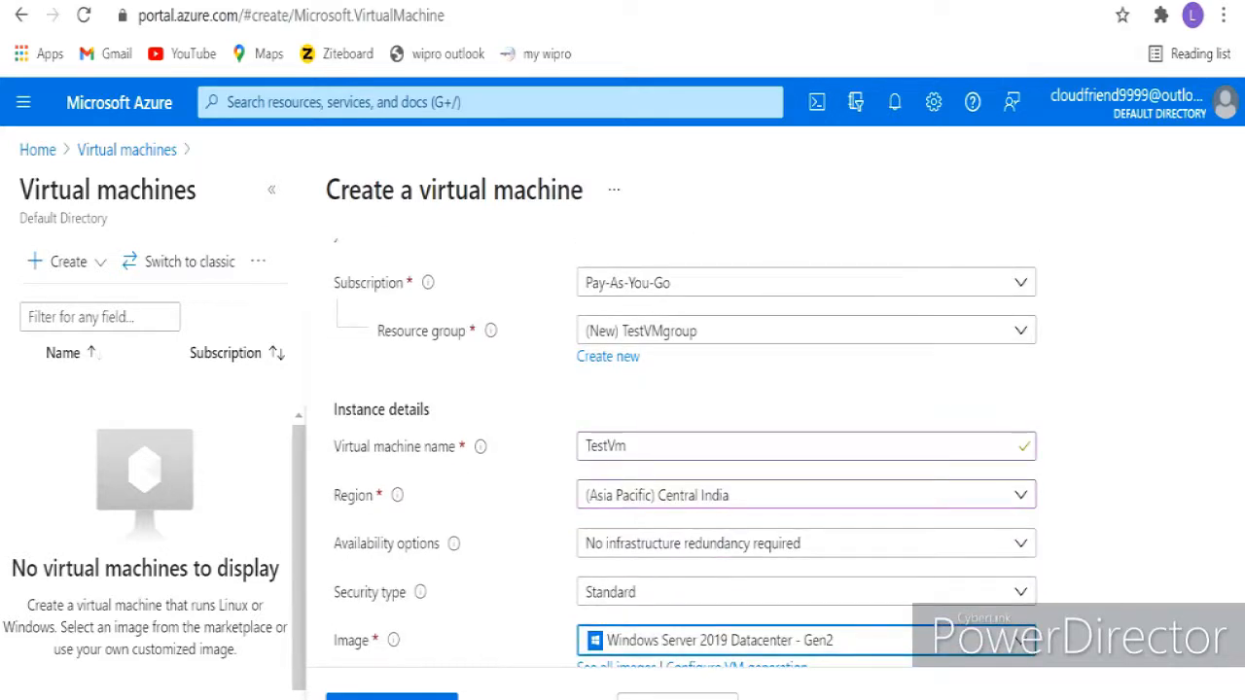
# - Switch the region to (Asia Pacific) South India and review the VM availability errors
pyautogui.click(806, 495)
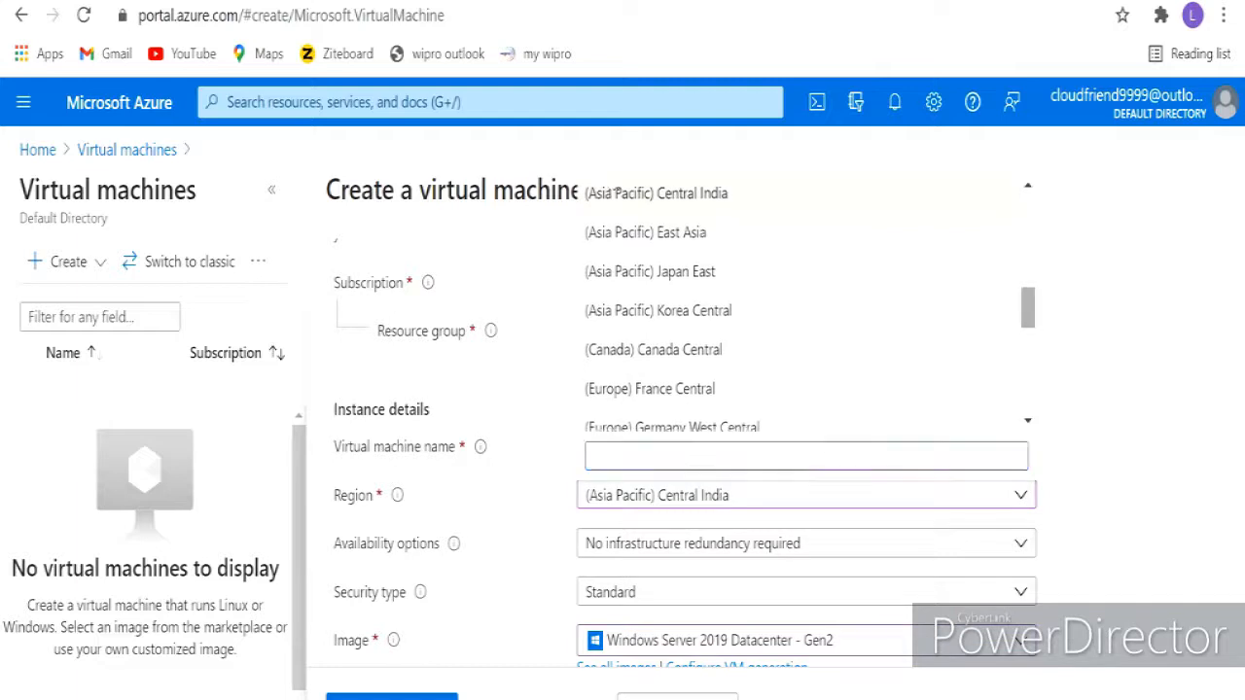
pyautogui.scroll(-10, 615, 193)
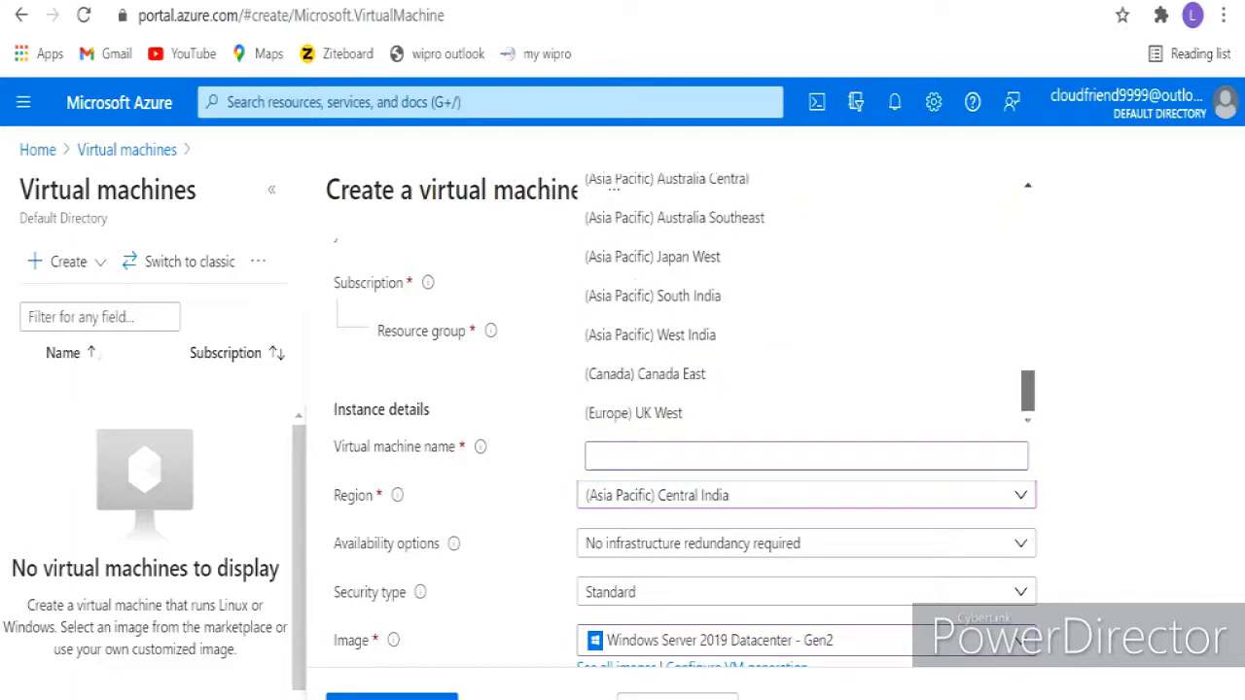
pyautogui.click(652, 295)
pyautogui.scroll(-4, 807, 438)
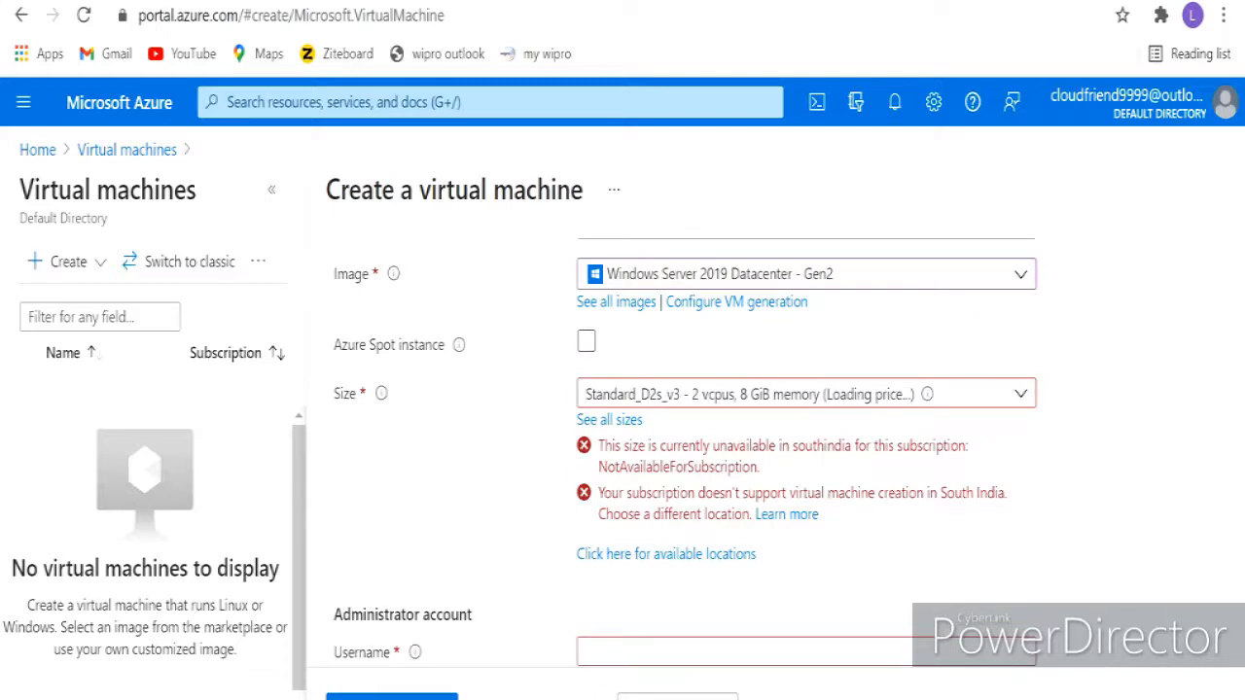
pyautogui.scroll(3, 808, 437)
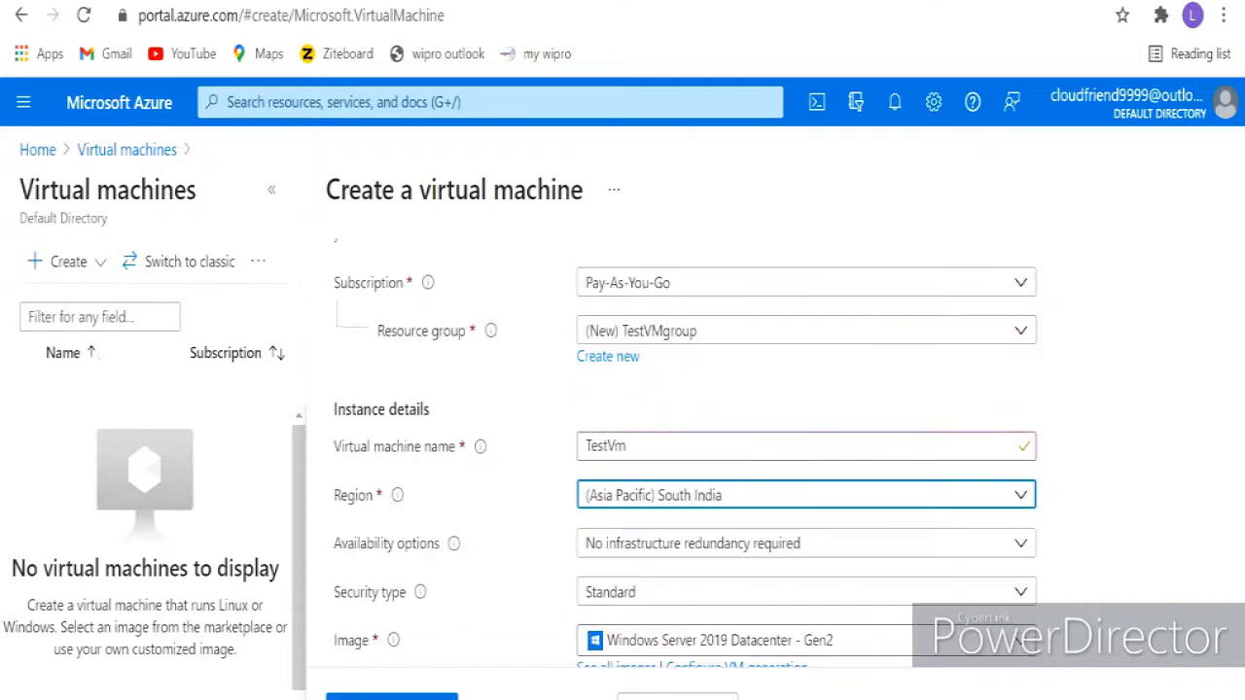
pyautogui.scroll(-1, 808, 438)
pyautogui.scroll(-2, 808, 438)
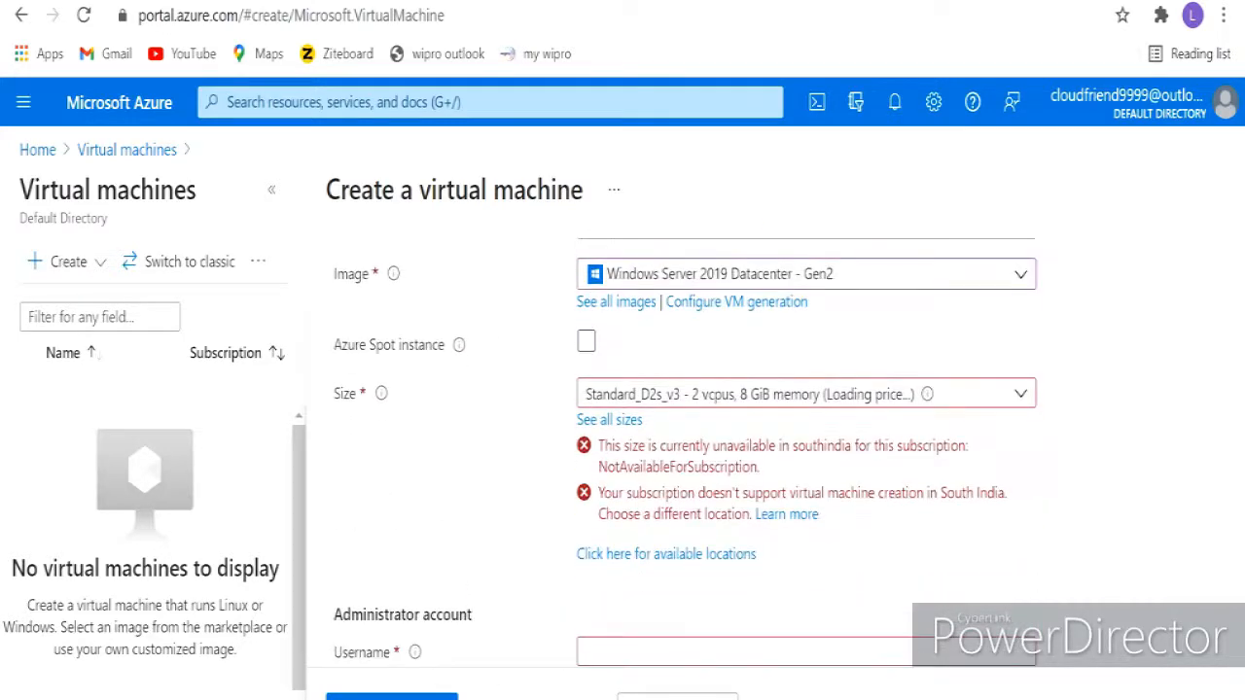
# - Change the region back to (Asia Pacific) Central India, restoring Standard_D2s_v3 at ₹10,360.83/month
pyautogui.scroll(2, 808, 438)
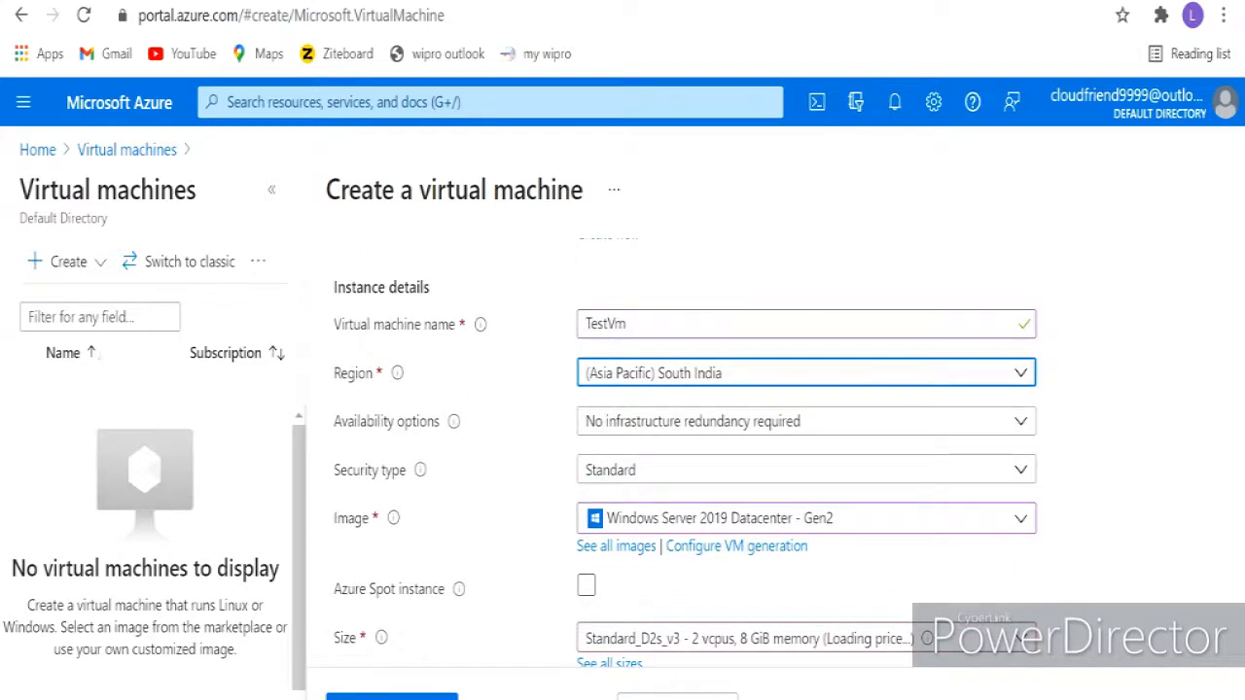
pyautogui.click(807, 372)
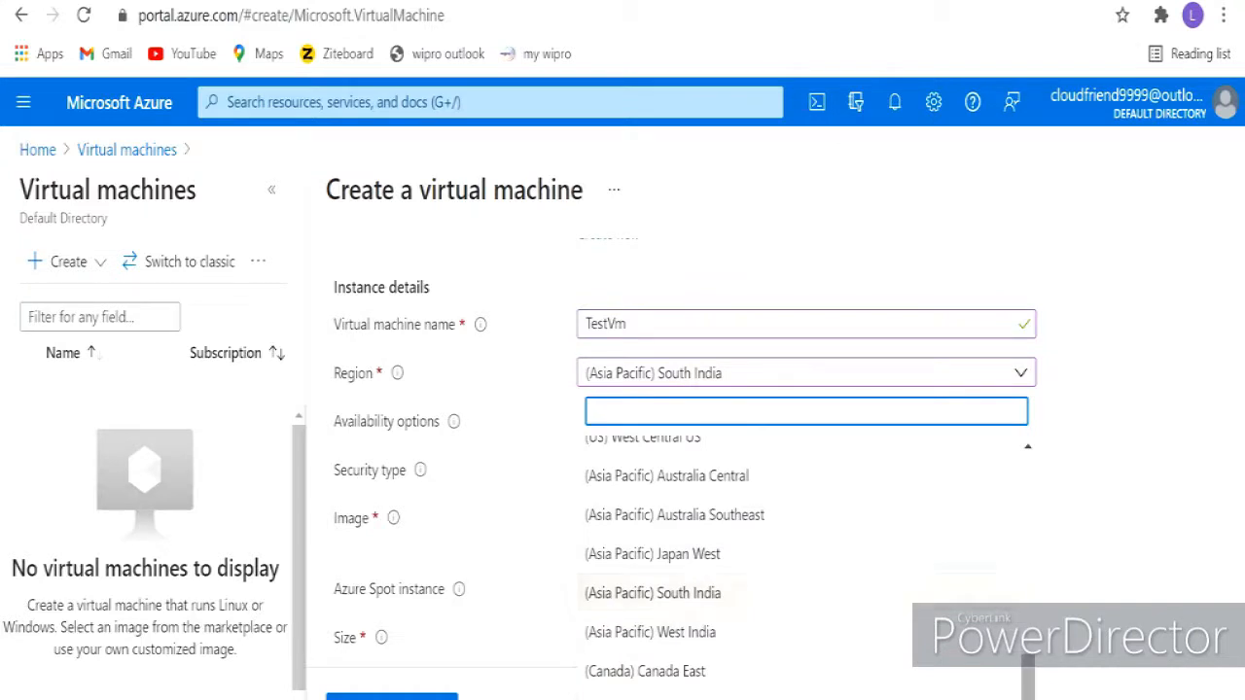
pyautogui.scroll(3, 808, 564)
pyautogui.scroll(4, 808, 564)
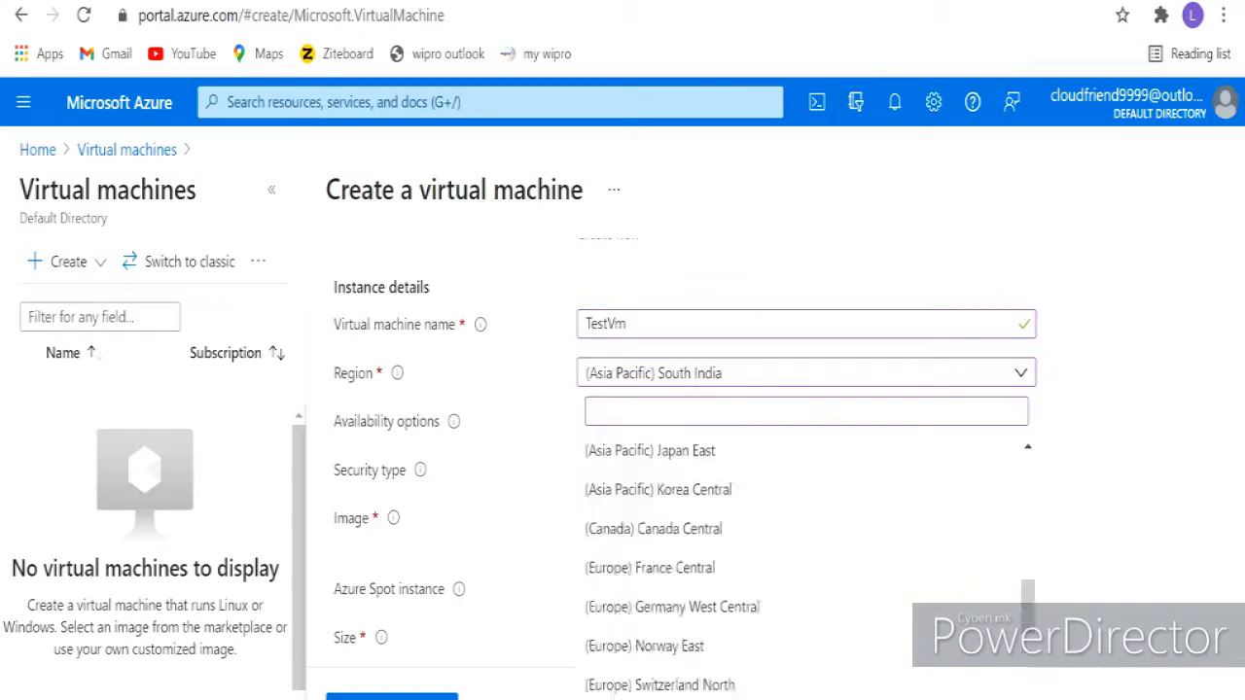
pyautogui.click(656, 499)
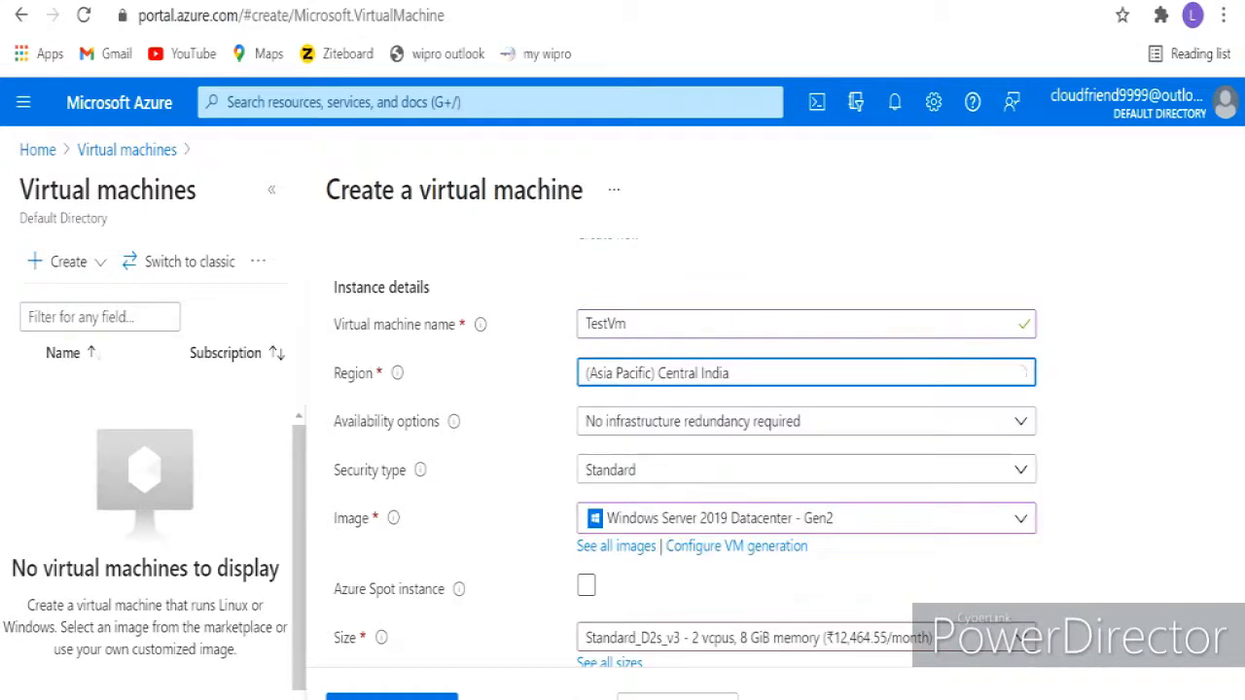
pyautogui.scroll(-1, 808, 452)
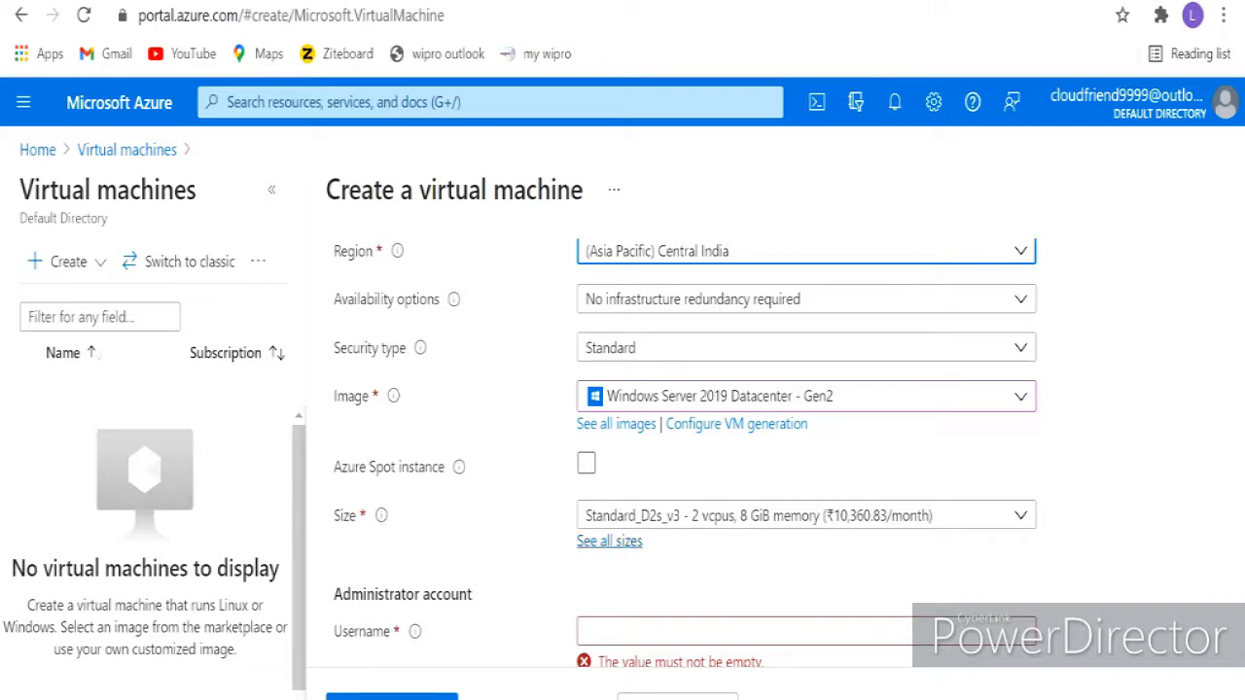
# - Open the full VM size catalogue and browse the size table
pyautogui.click(609, 541)
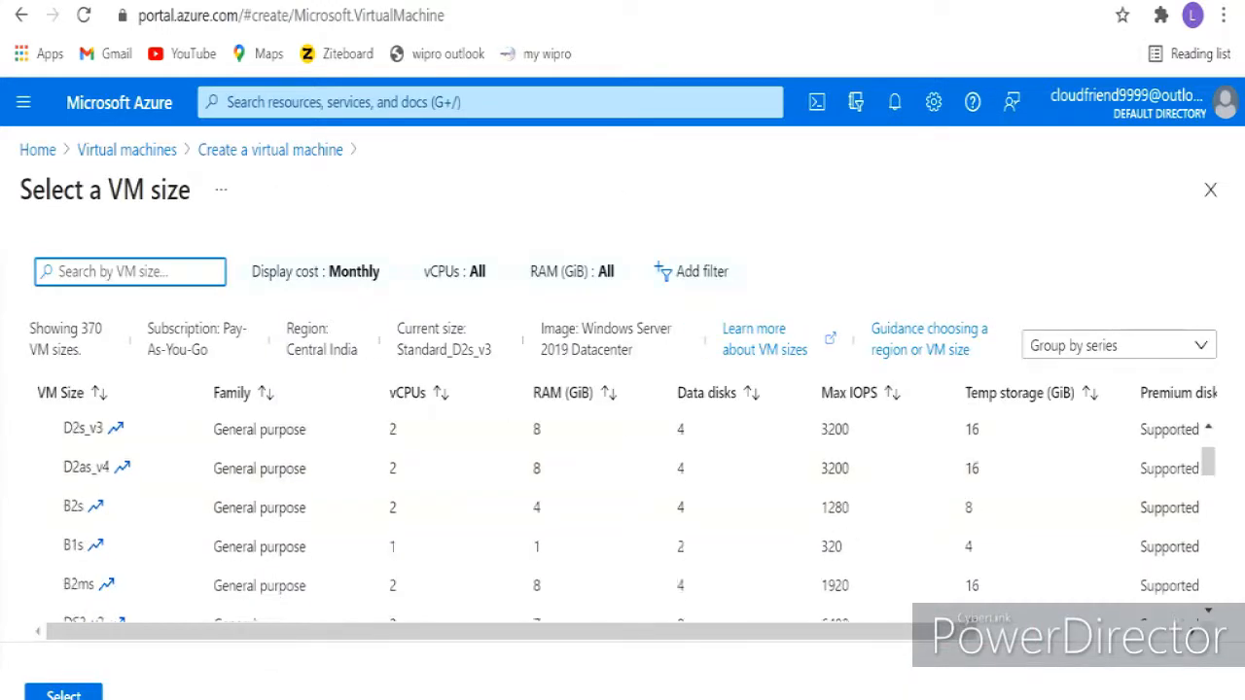
pyautogui.scroll(-2, 623, 506)
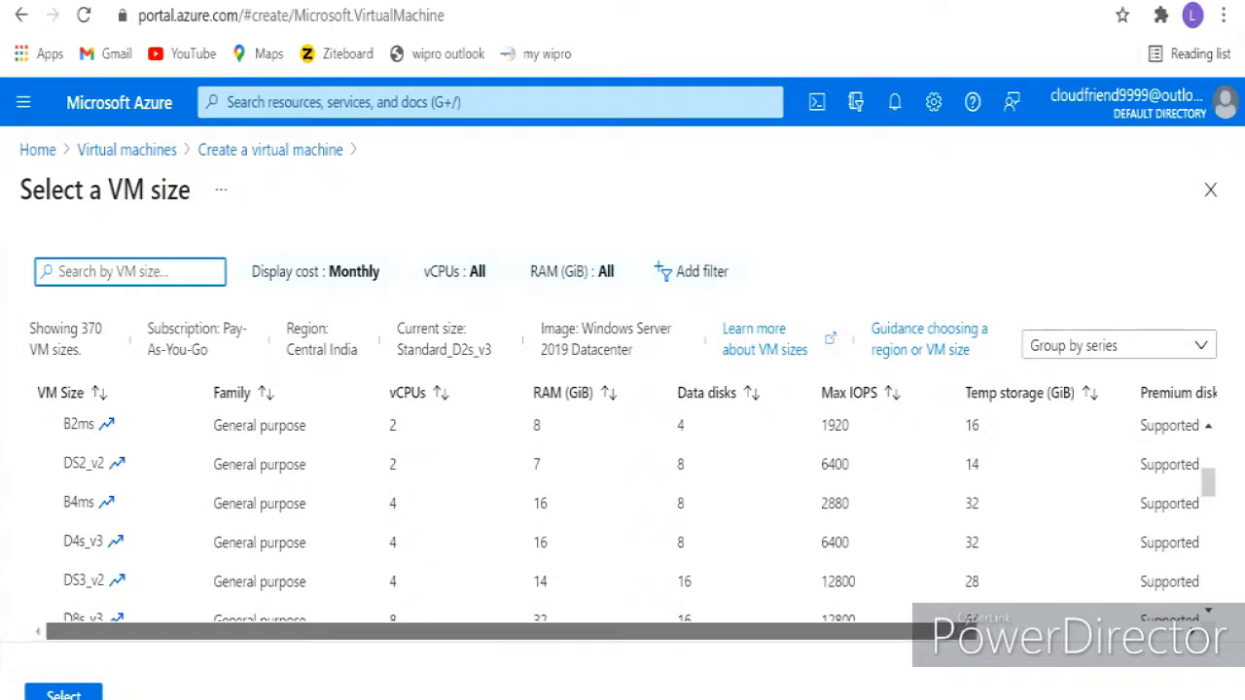
pyautogui.hscroll(3, 622, 506)
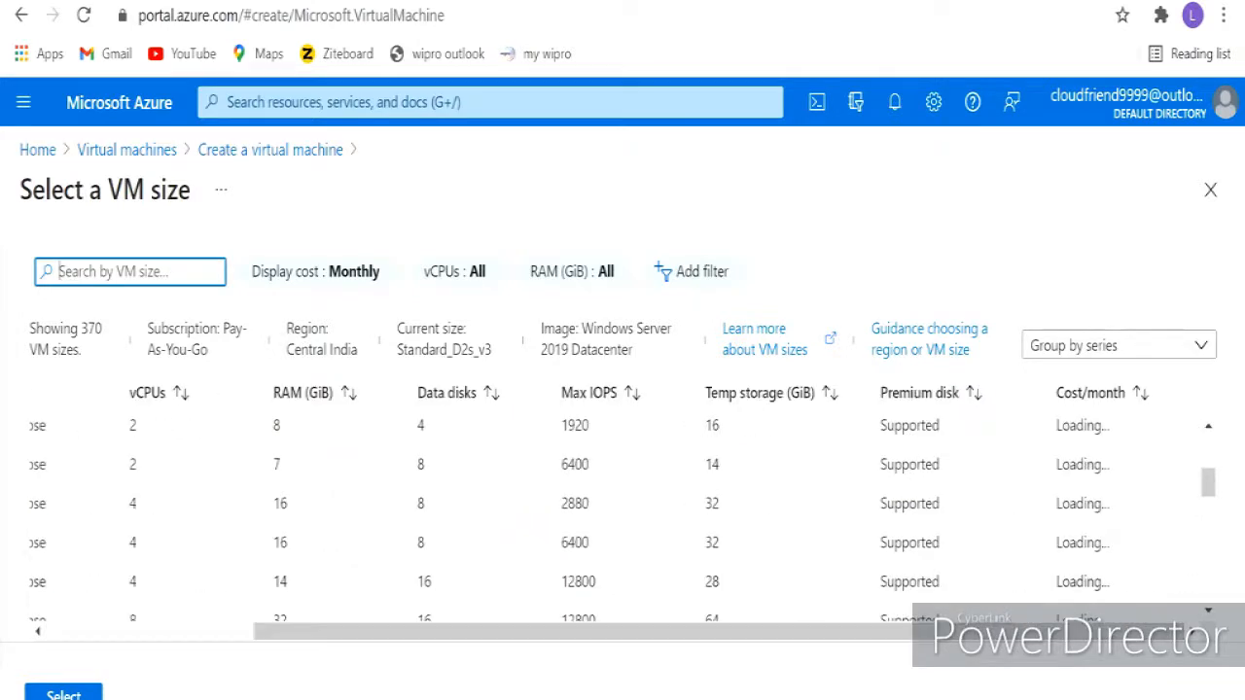
pyautogui.scroll(3, 623, 506)
pyautogui.scroll(-3, 622, 505)
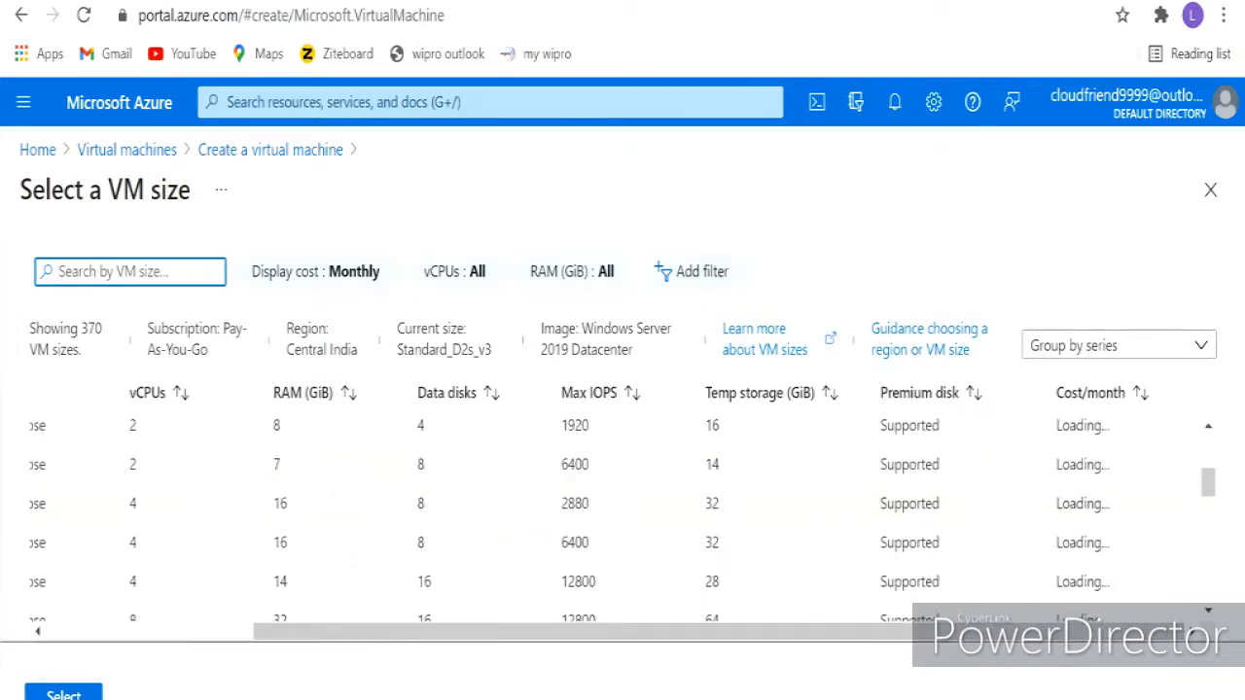
pyautogui.hscroll(-3, 622, 506)
pyautogui.scroll(-5, 623, 505)
pyautogui.scroll(5, 623, 506)
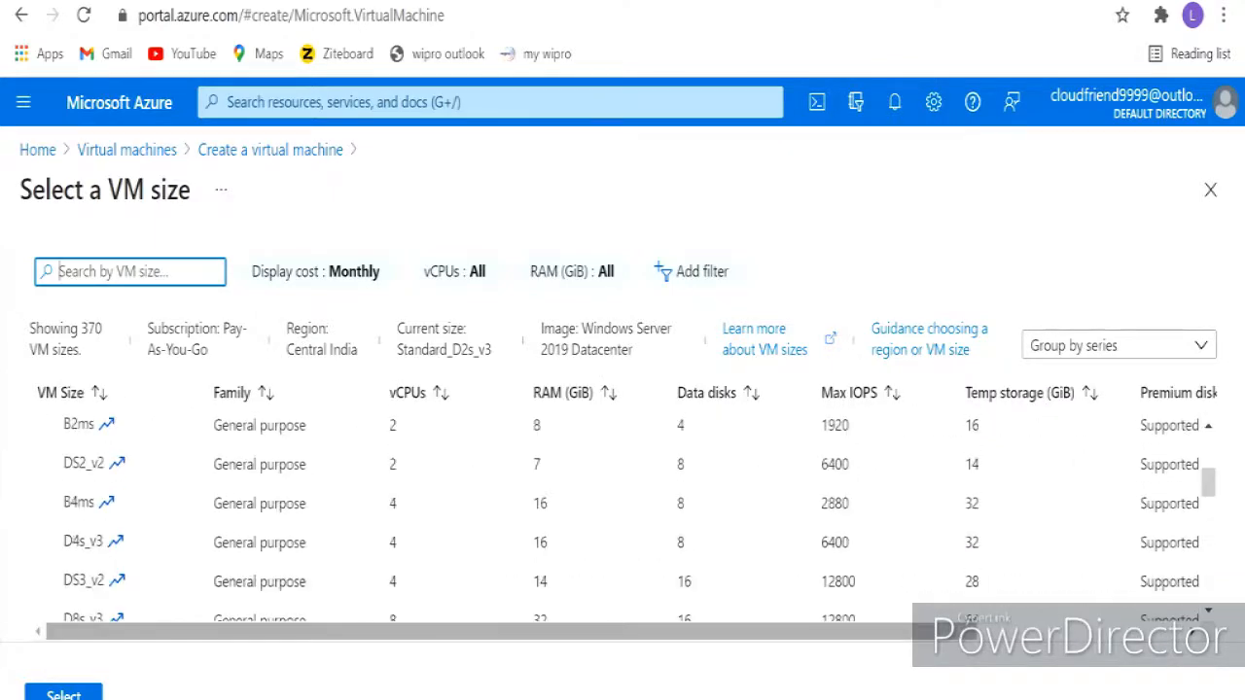
pyautogui.hscroll(3, 623, 506)
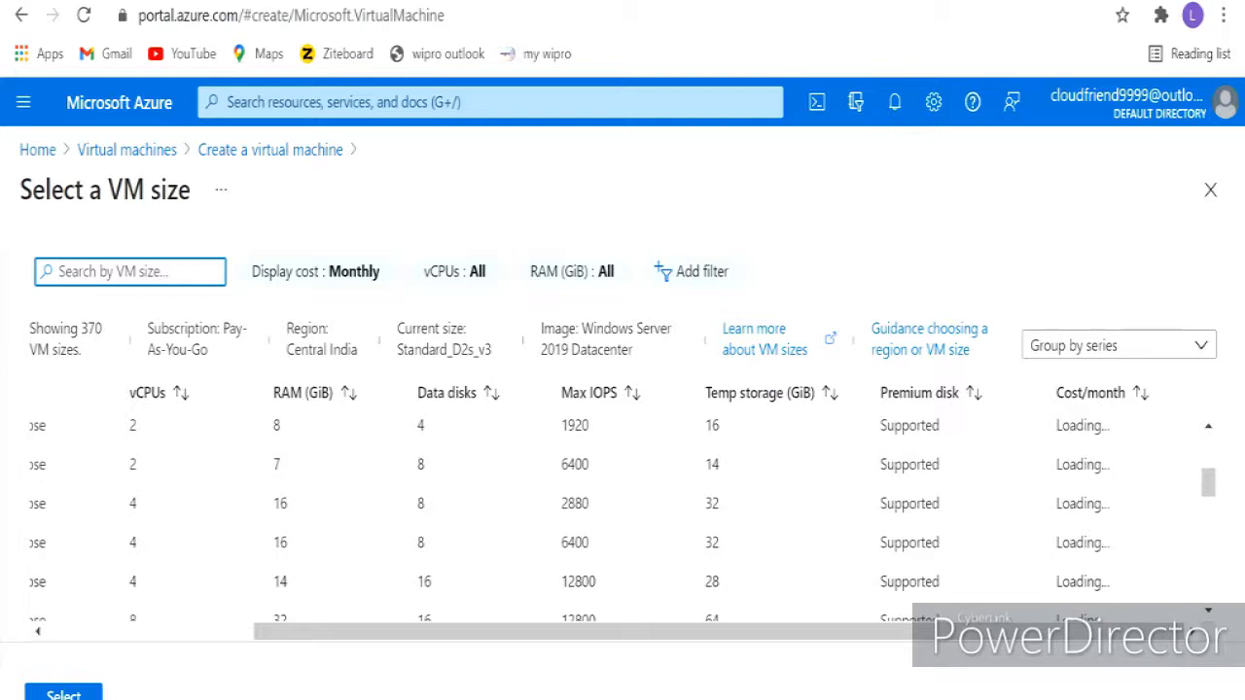
pyautogui.hscroll(-3, 622, 506)
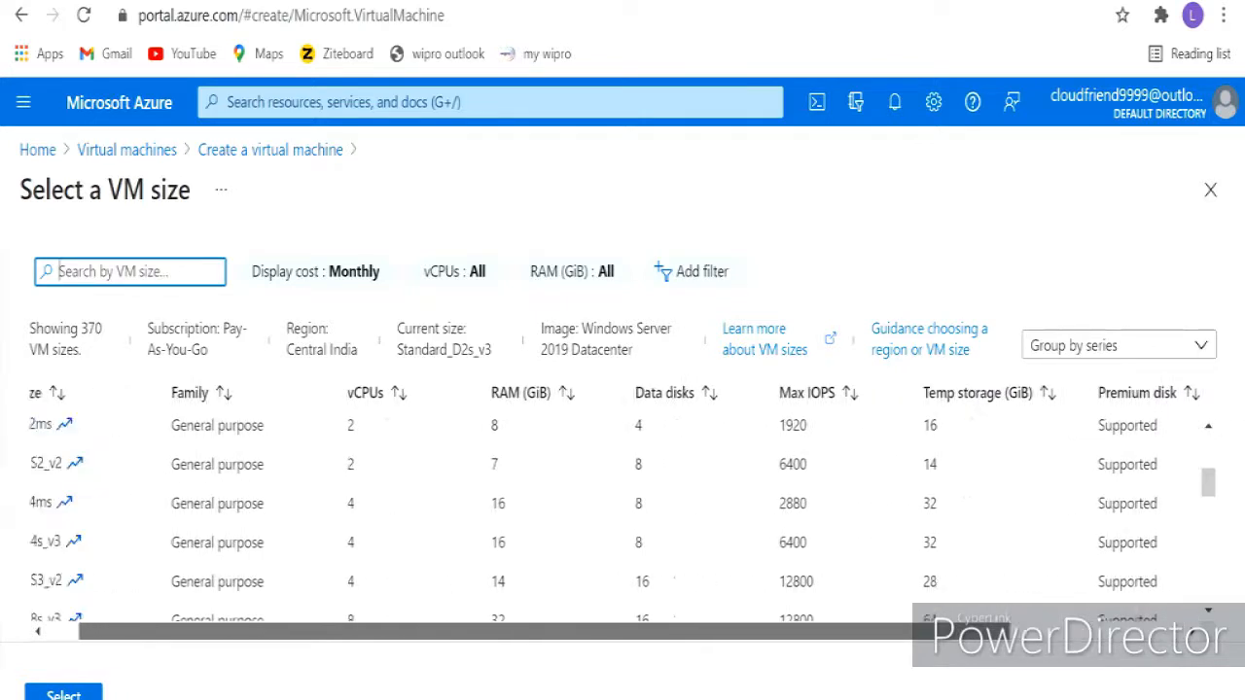
pyautogui.hscroll(3, 623, 506)
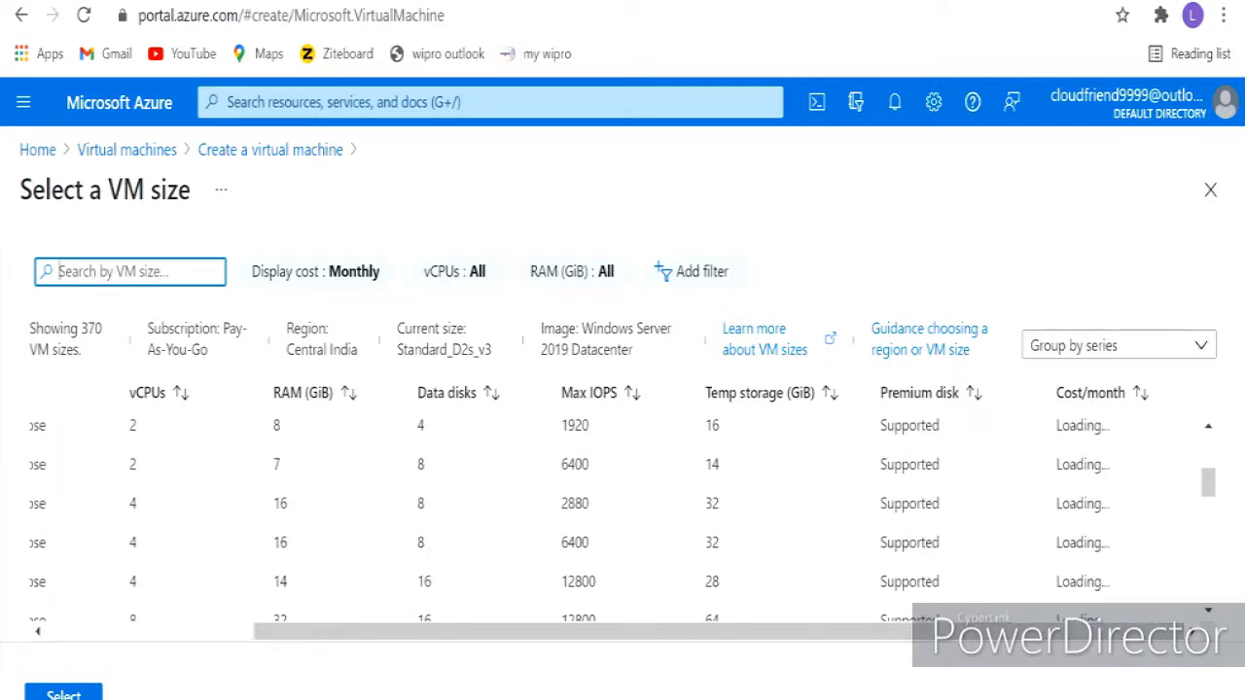
pyautogui.scroll(3, 623, 506)
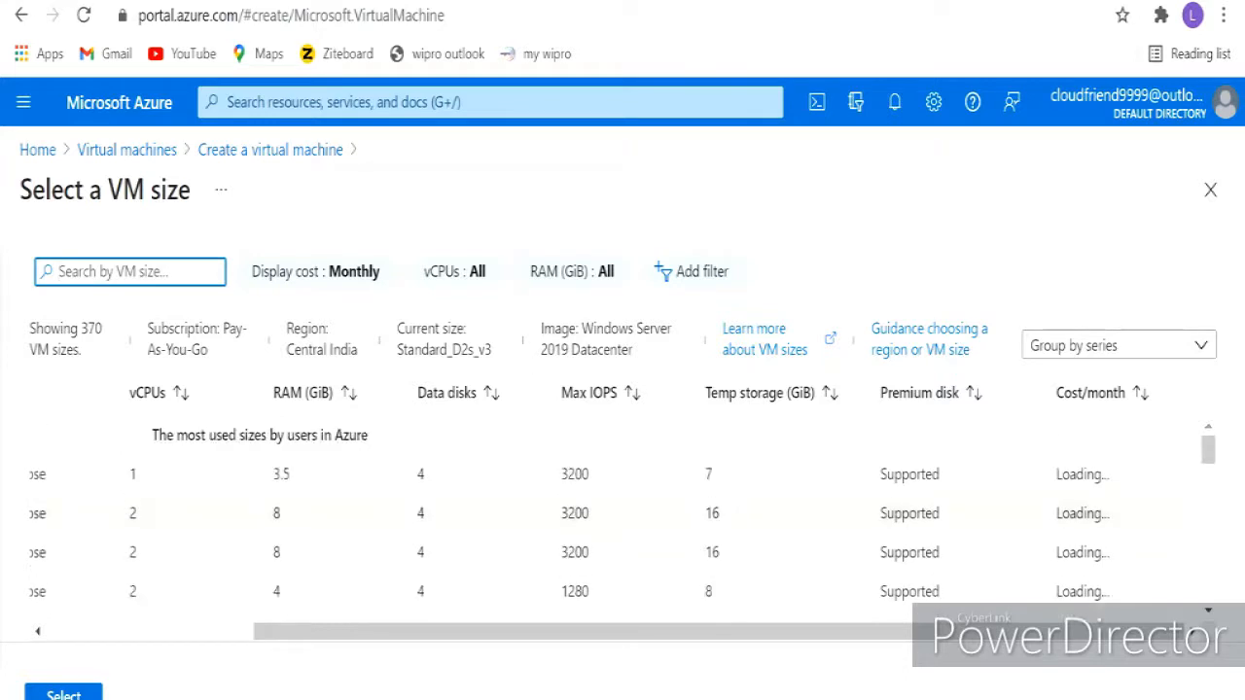
pyautogui.scroll(-2, 623, 506)
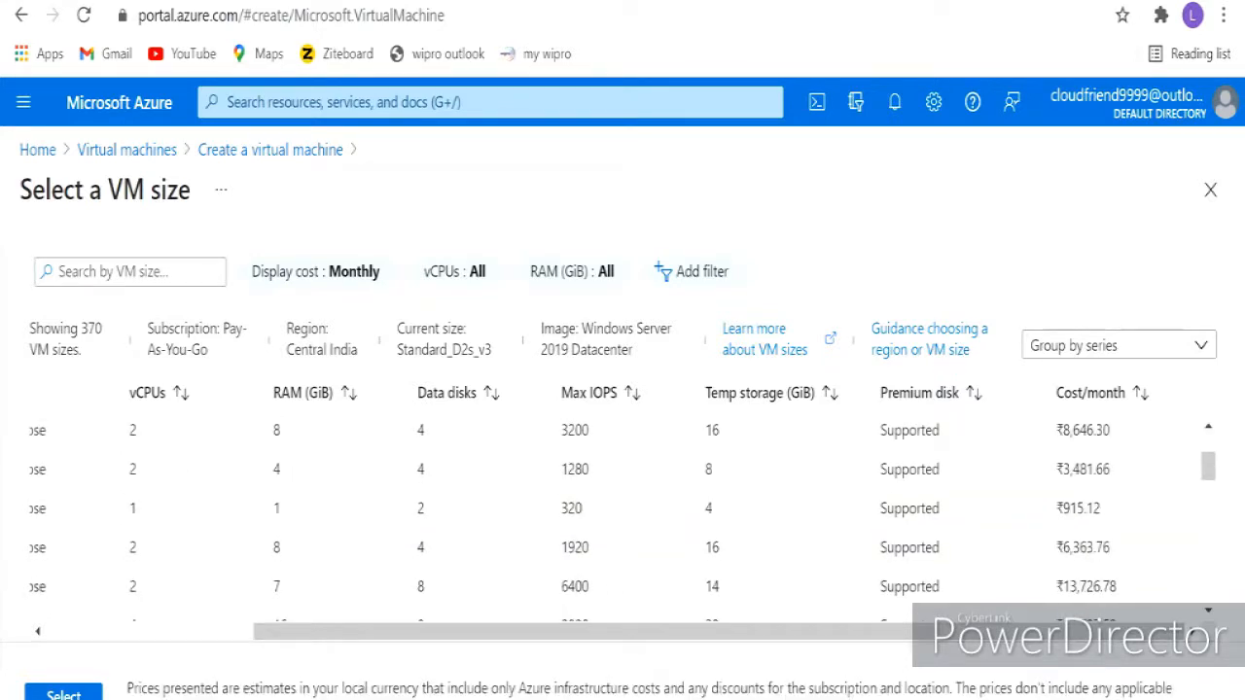
pyautogui.scroll(-2, 623, 515)
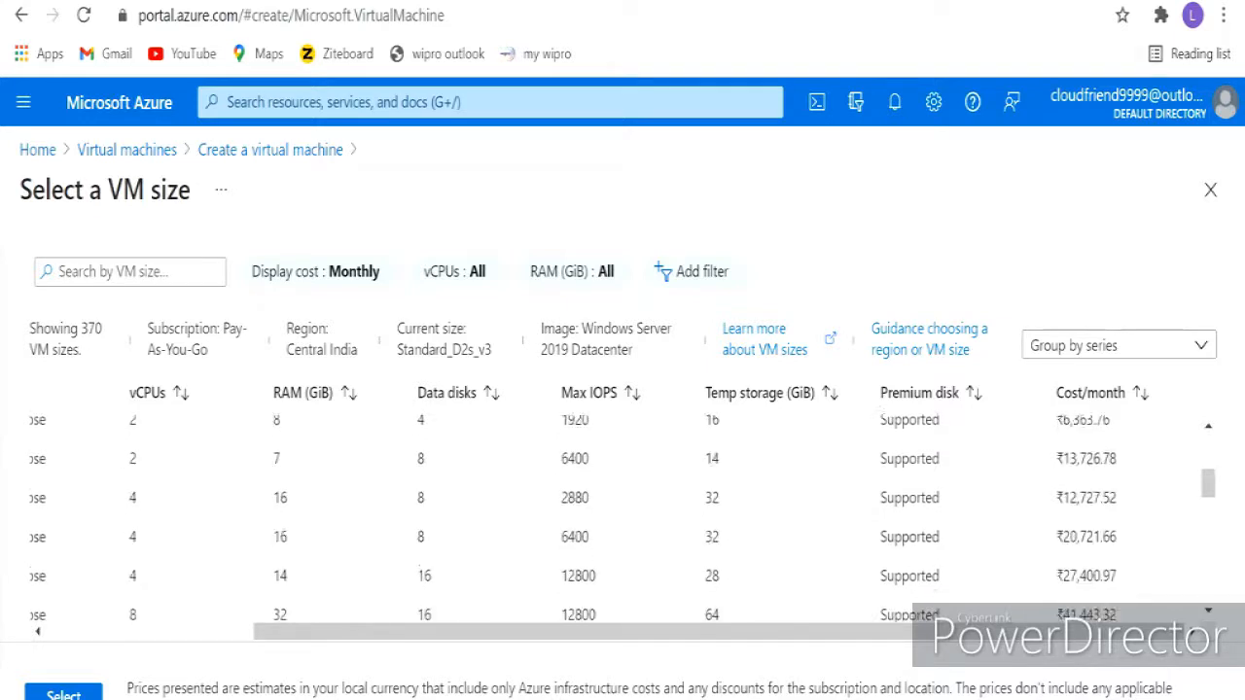
pyautogui.scroll(2, 623, 516)
# - Select Standard_B2s (2 vCPUs, 4 GiB memory) as the VM size
pyautogui.moveTo(719, 632); pyautogui.dragTo(513, 631)
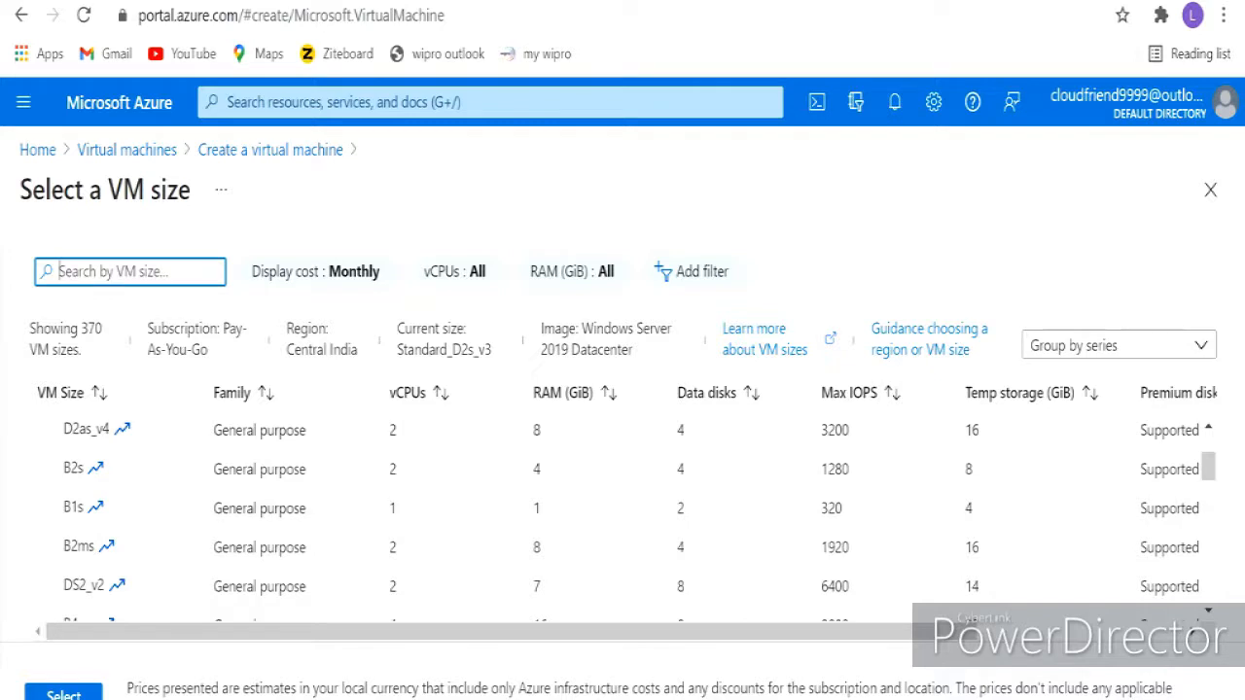
pyautogui.moveTo(511, 631)
pyautogui.mouseDown()
pyautogui.moveTo(591, 632)
pyautogui.moveTo(510, 632)
pyautogui.mouseUp()
pyautogui.click(259, 469)
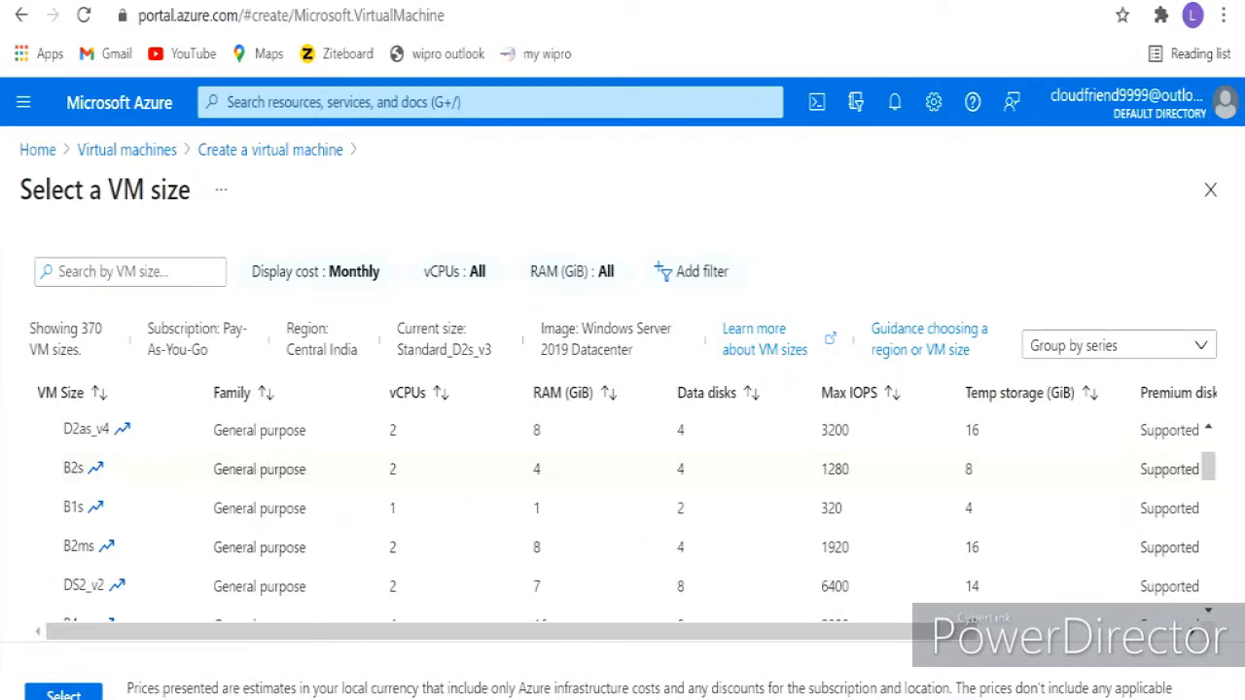
pyautogui.click(63, 695)
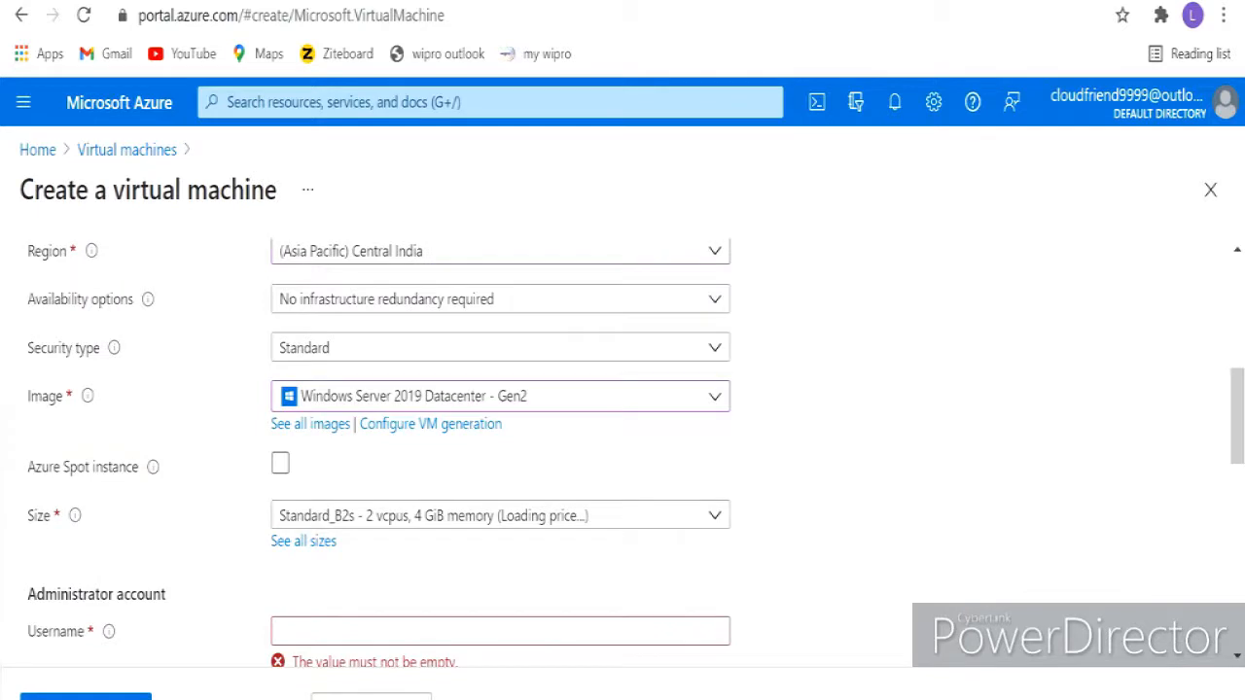
# - Switch the VM size to Standard_B1s (1 vcpu, 1 GiB memory, ₹915.12/month)
pyautogui.scroll(-1, 623, 438)
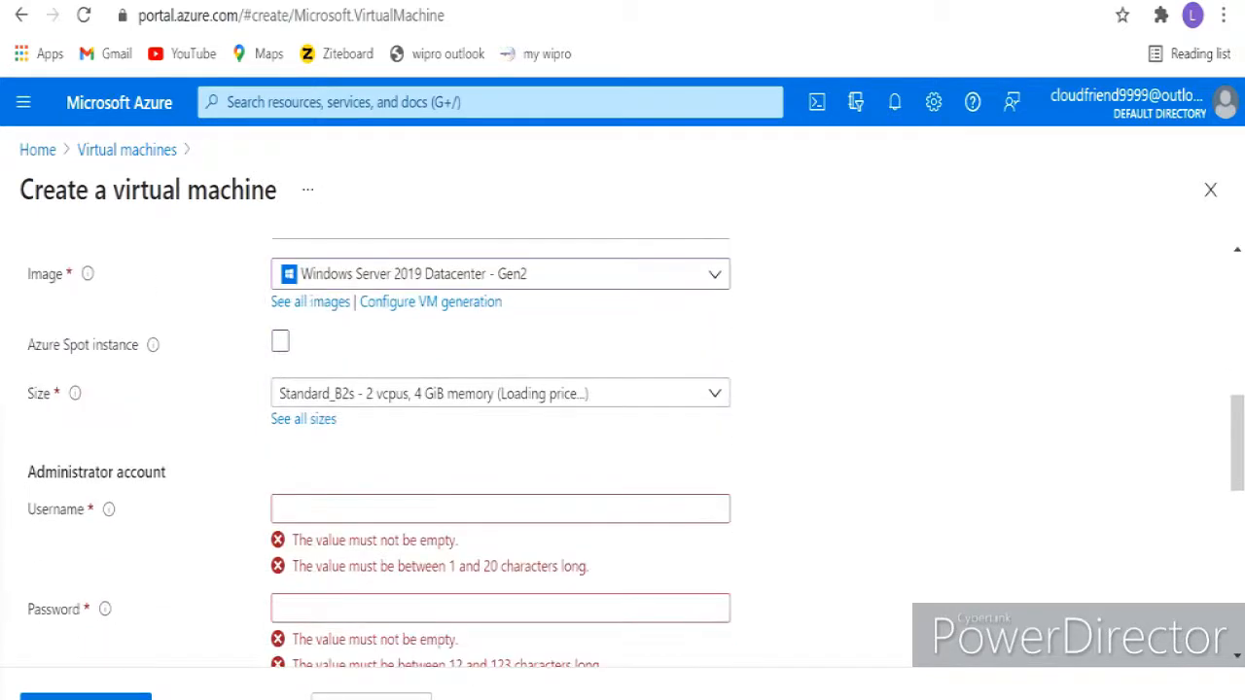
pyautogui.click(715, 394)
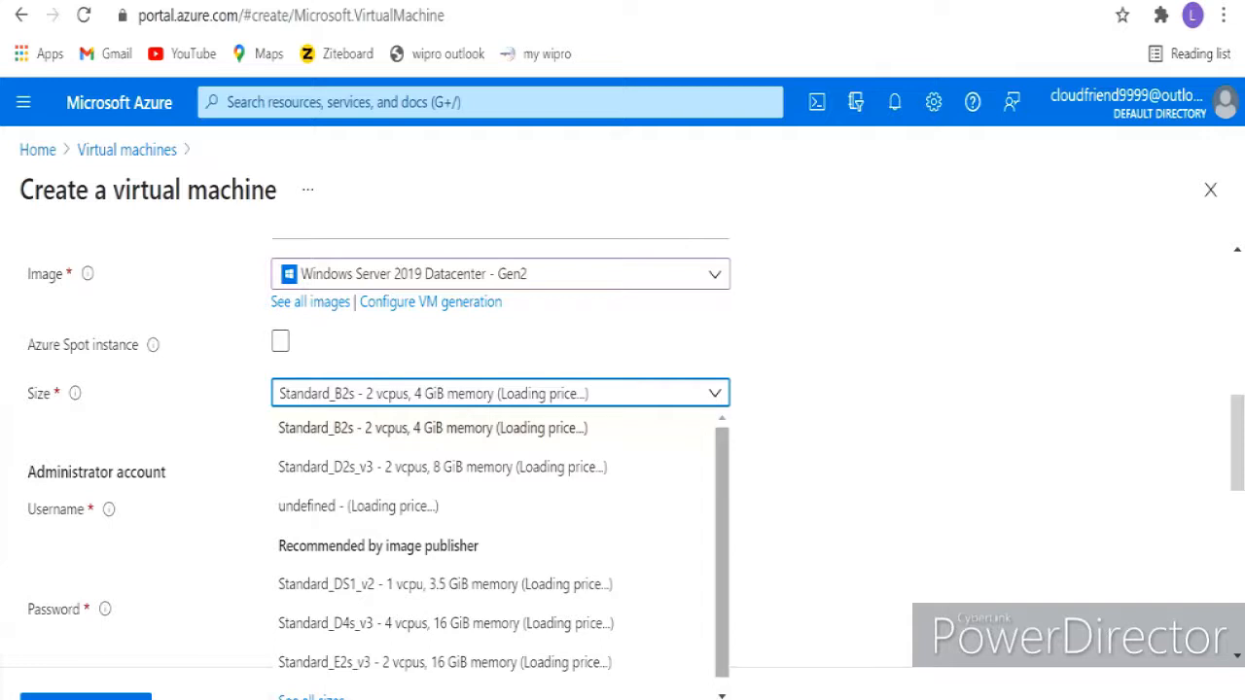
pyautogui.scroll(-1, 500, 554)
pyautogui.click(312, 690)
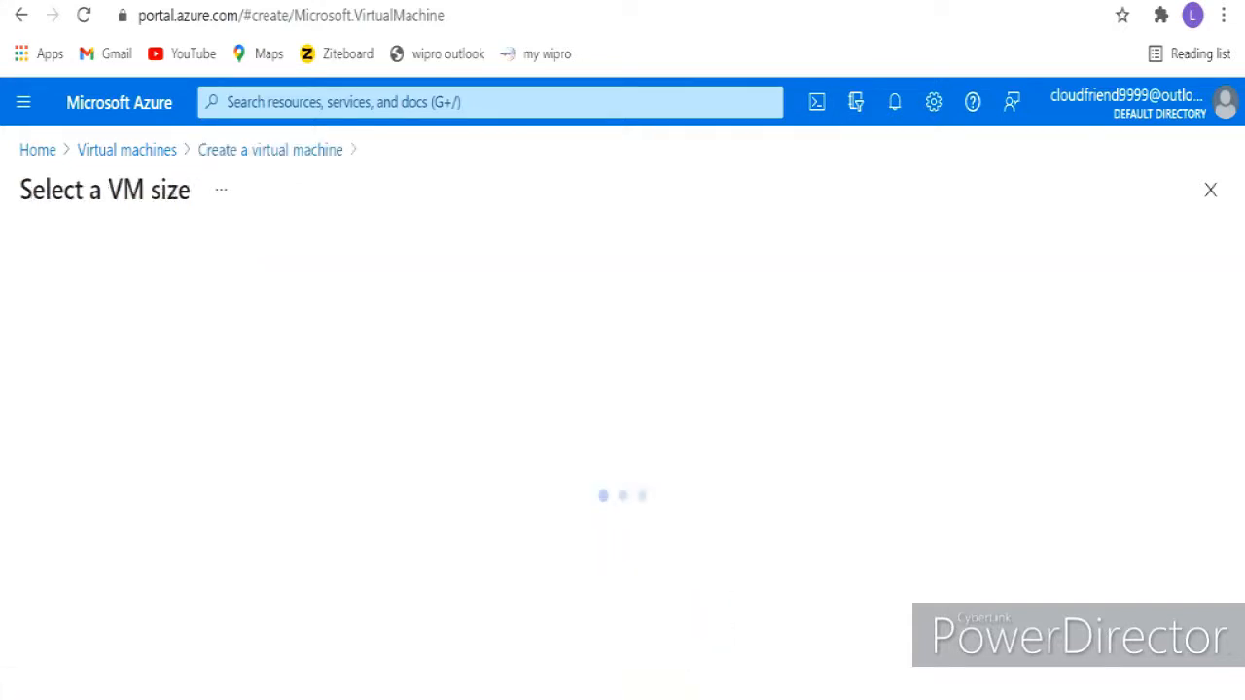
pyautogui.scroll(-3, 623, 525)
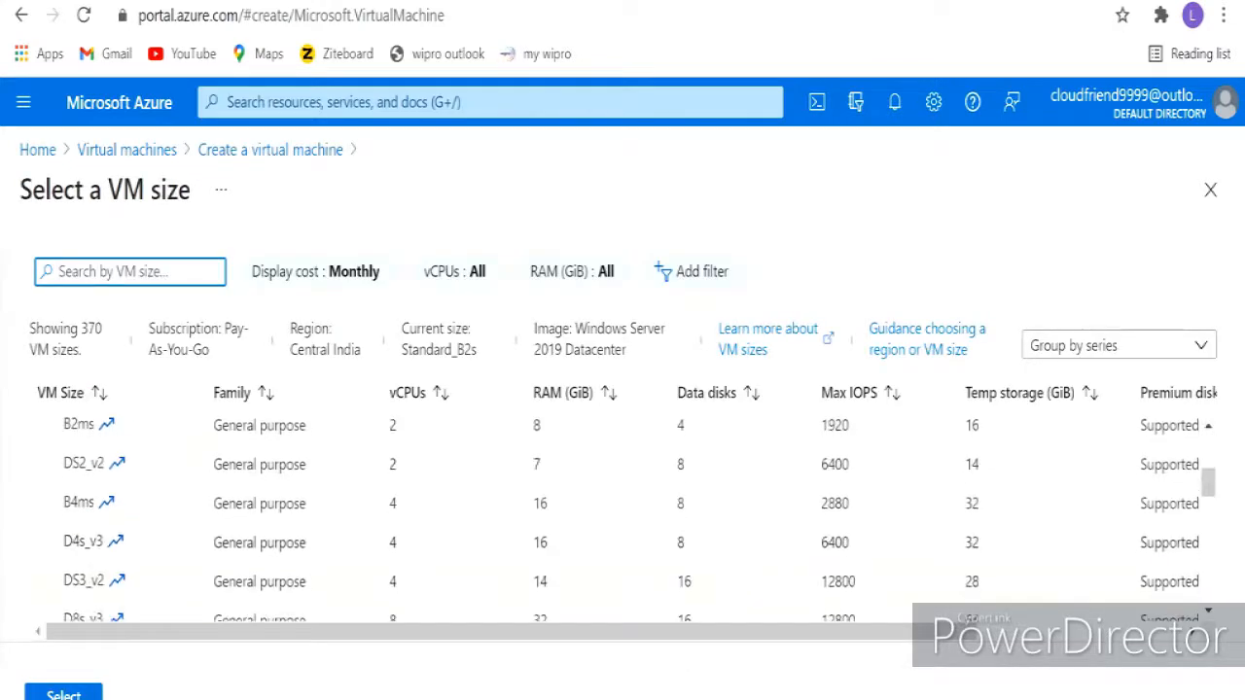
pyautogui.scroll(2, 622, 525)
pyautogui.click(74, 508)
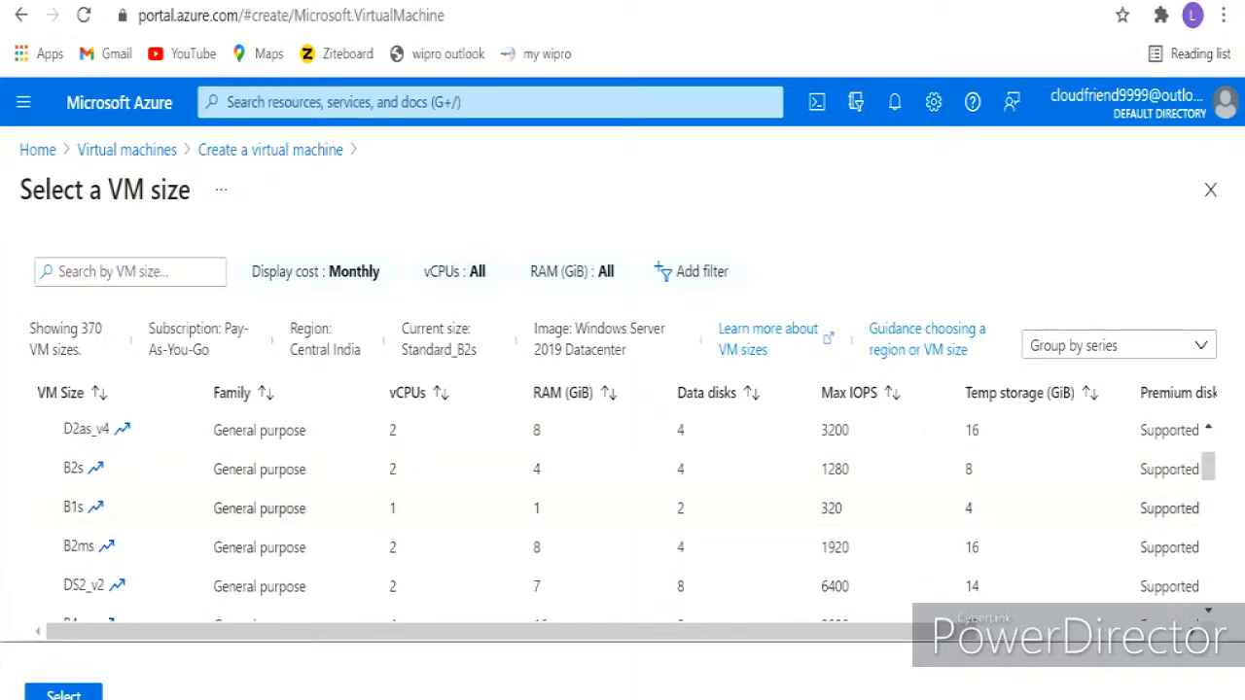
pyautogui.click(64, 694)
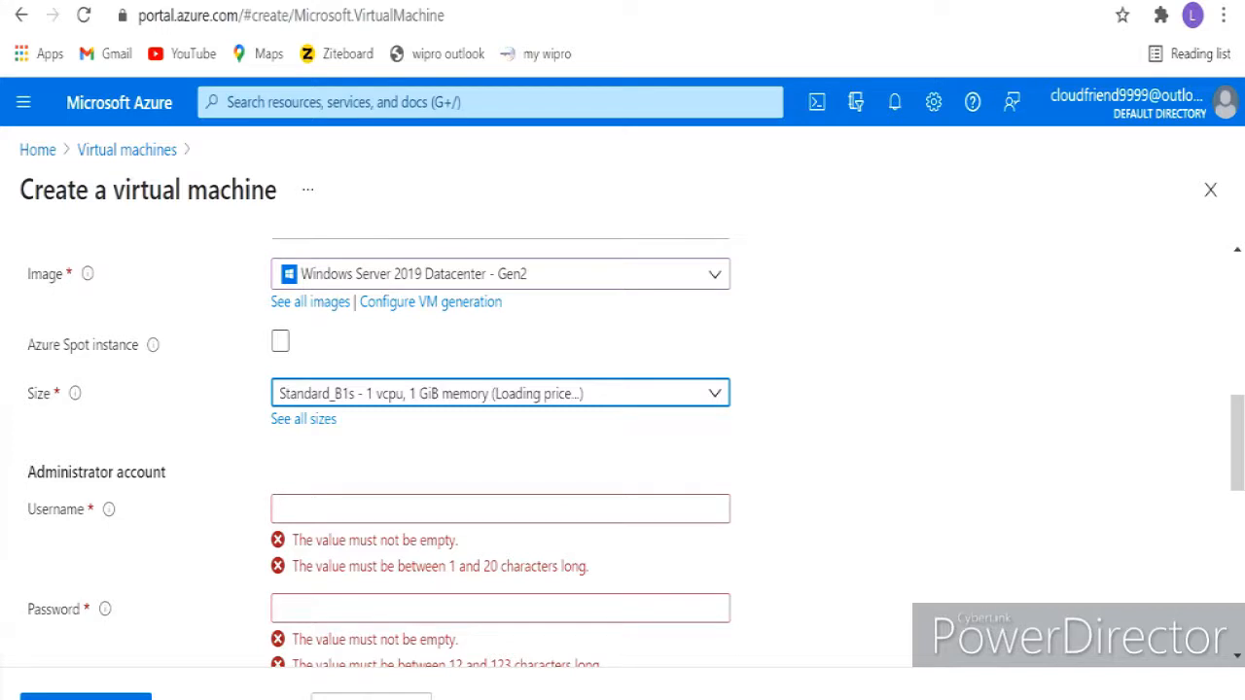
pyautogui.scroll(2, 623, 448)
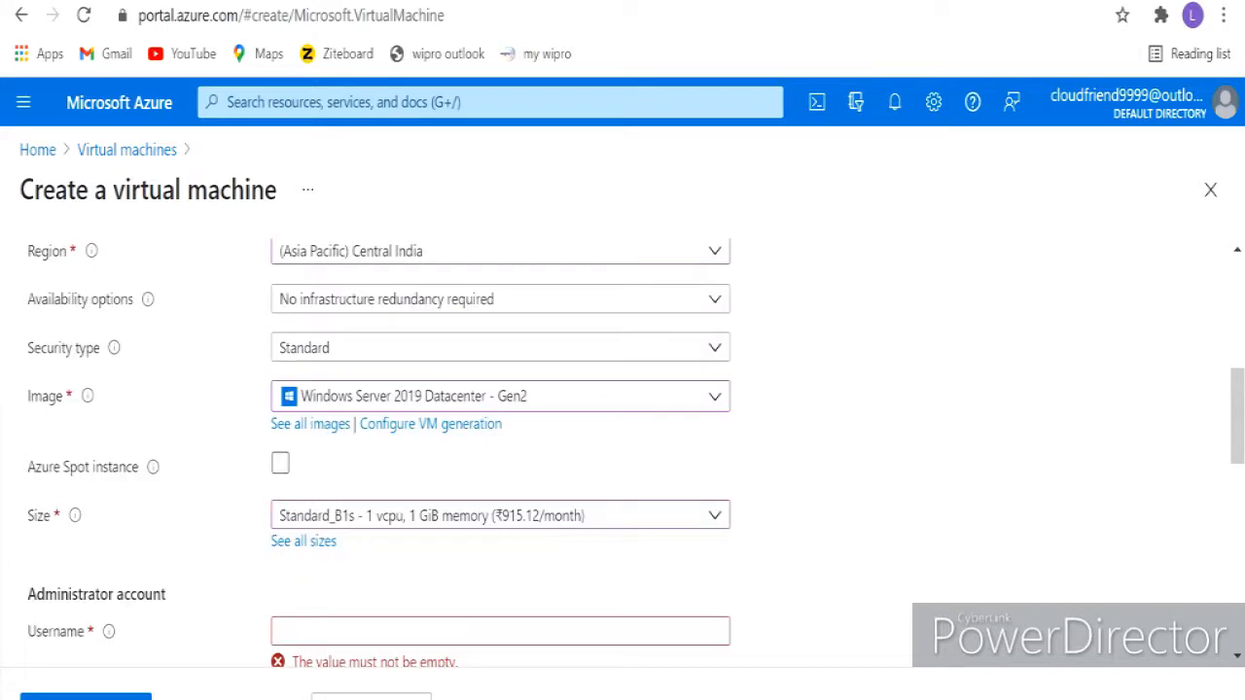
pyautogui.scroll(-2, 622, 448)
pyautogui.scroll(-2, 623, 447)
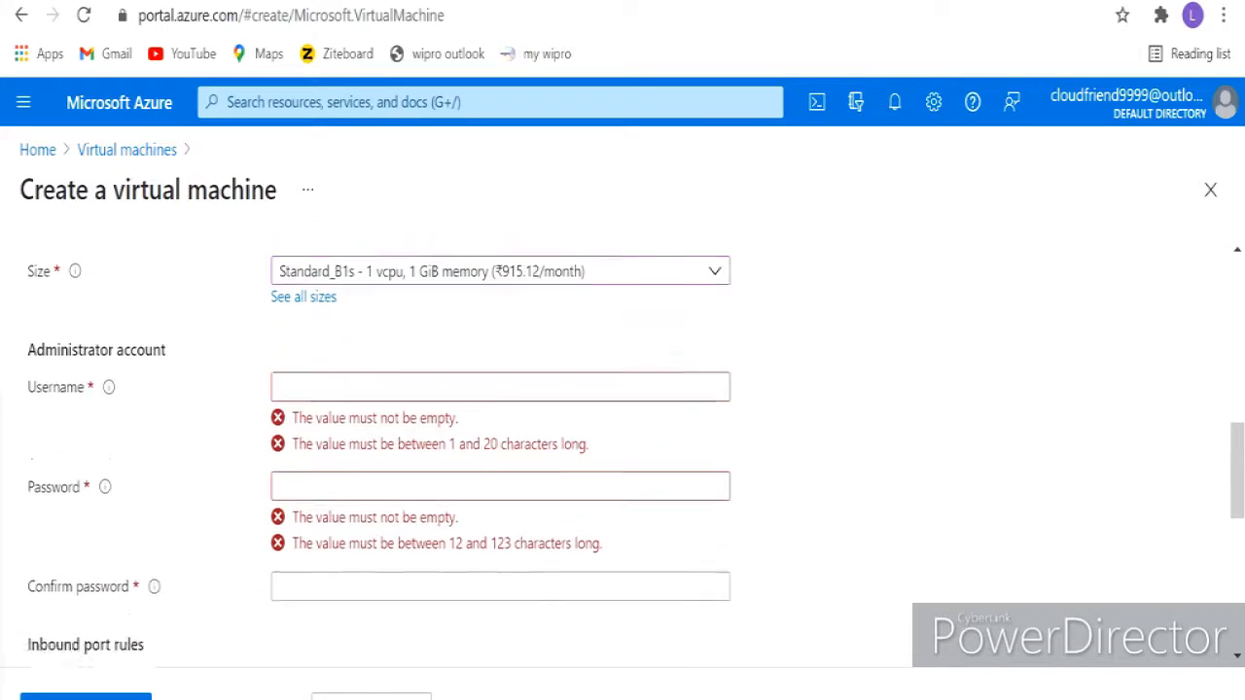
# - Enter the administrator username and password, then retype the password in Confirm password
pyautogui.click(500, 388)
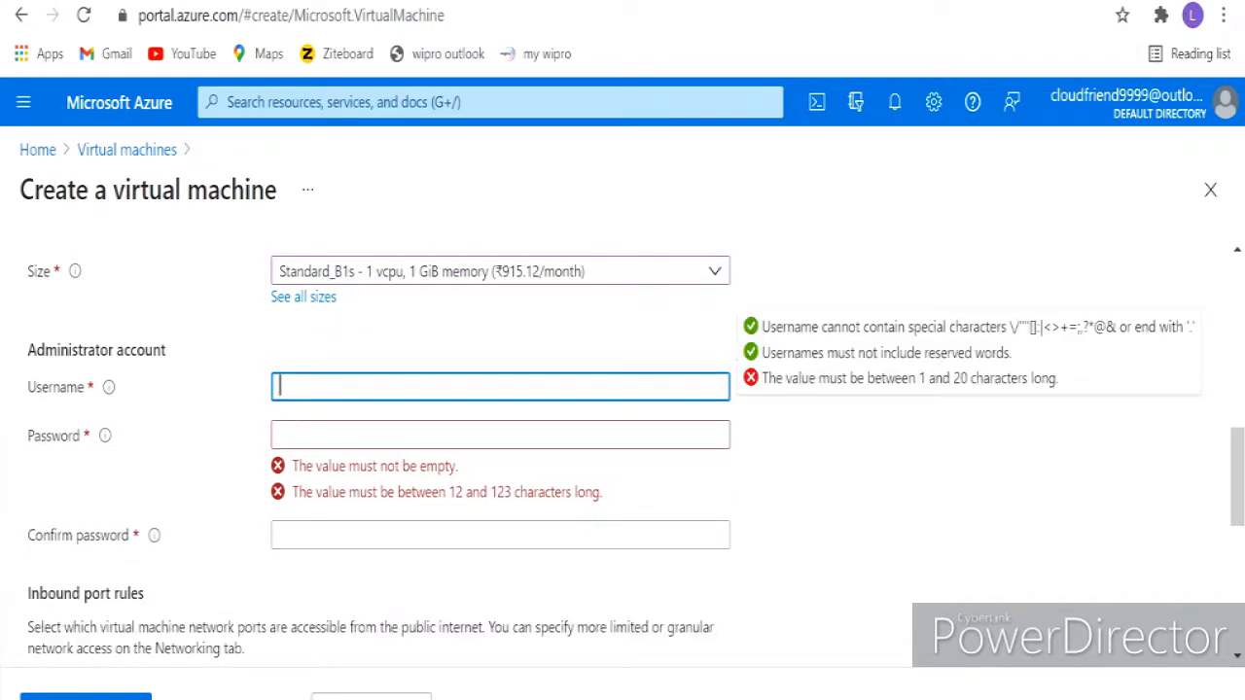
pyautogui.write('Clo')
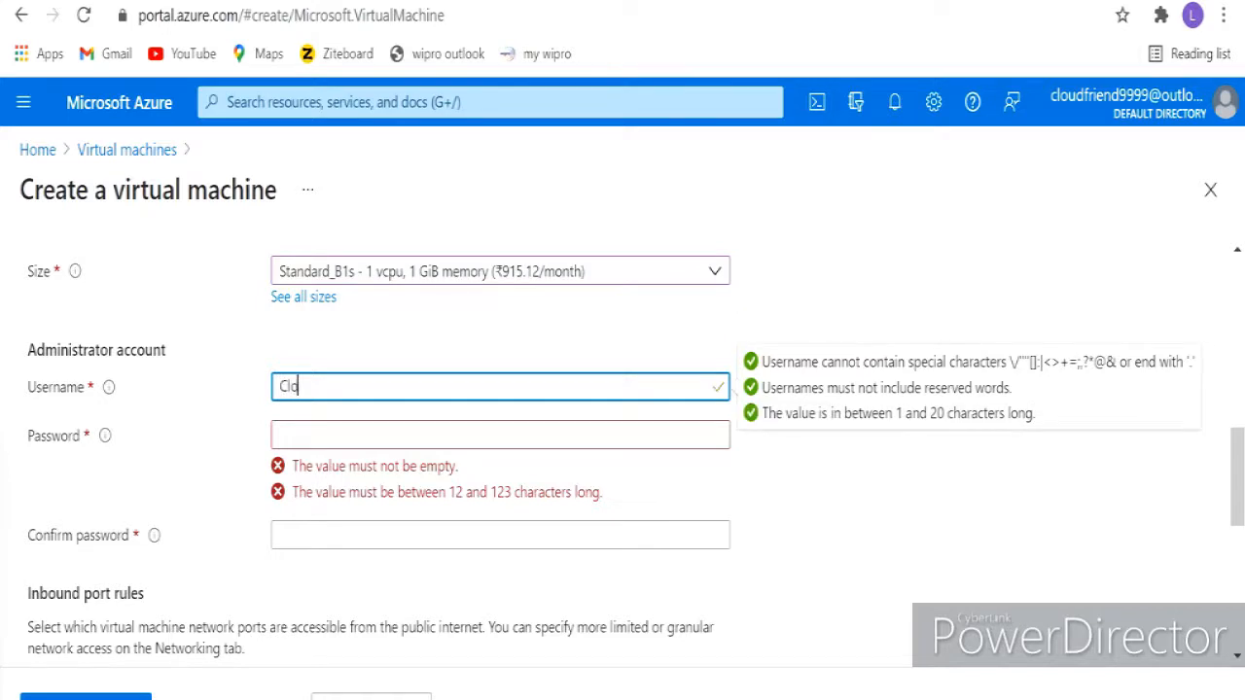
pyautogui.write('udfriend9999')
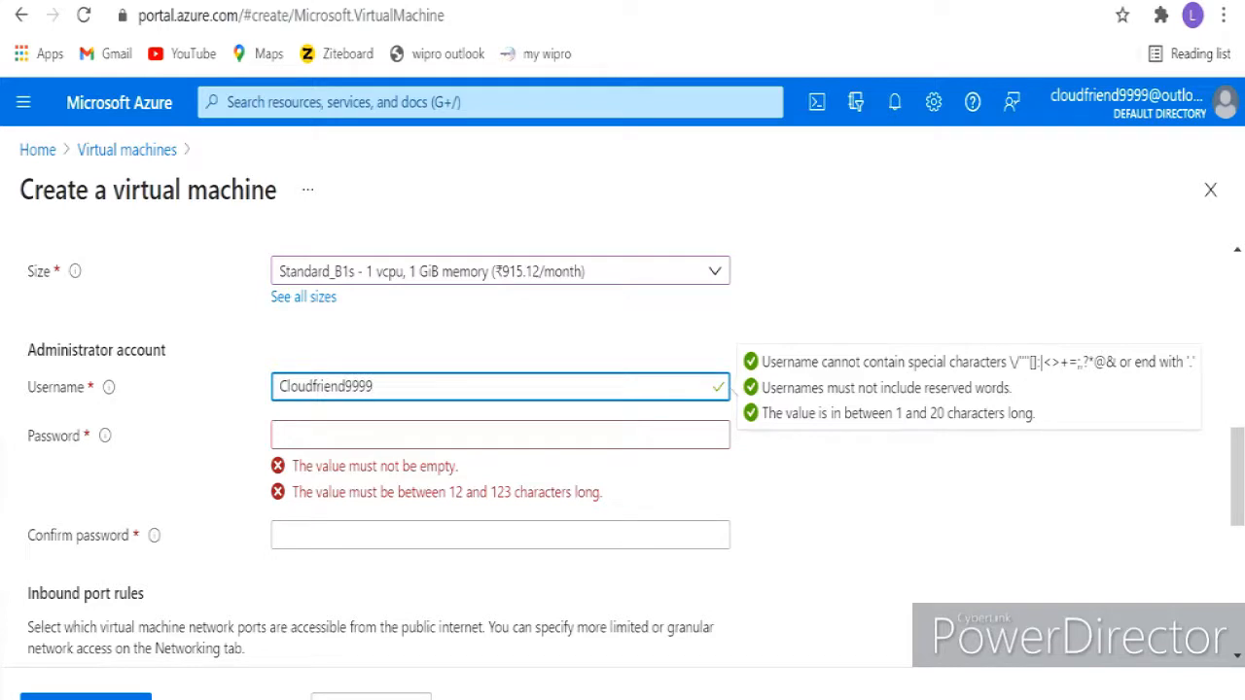
pyautogui.click(390, 435)
pyautogui.write('••')
pyautogui.press('BackSpace')
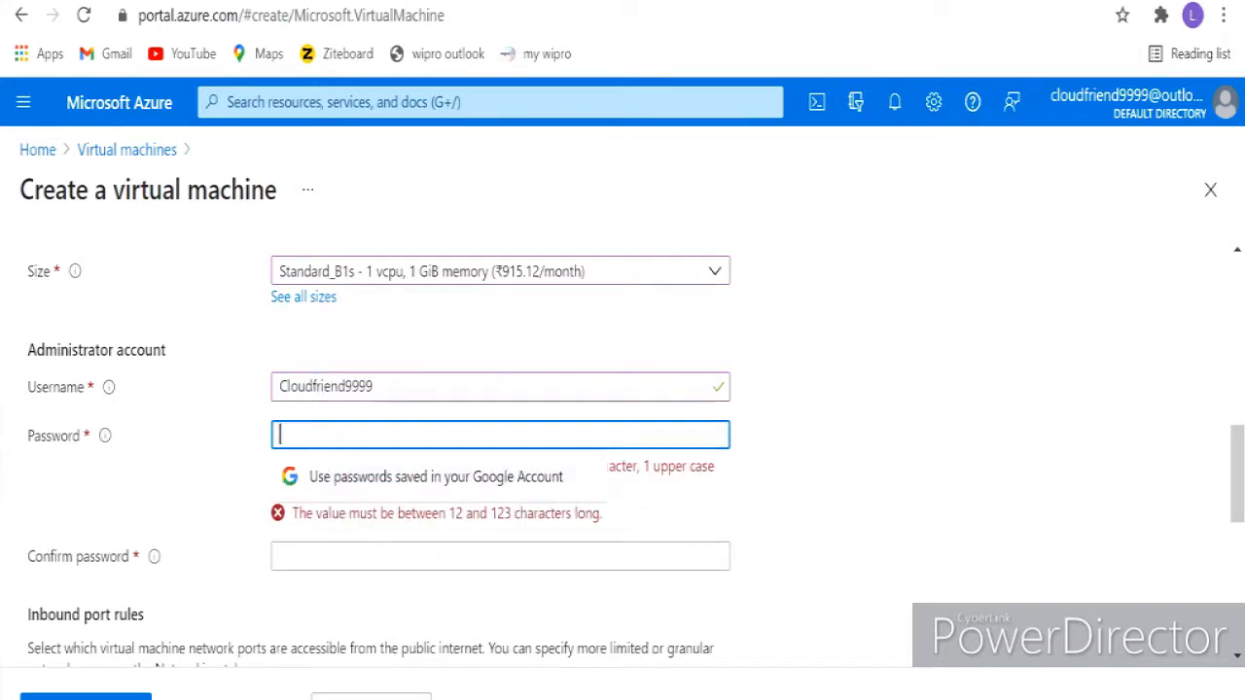
pyautogui.write('•••••••')
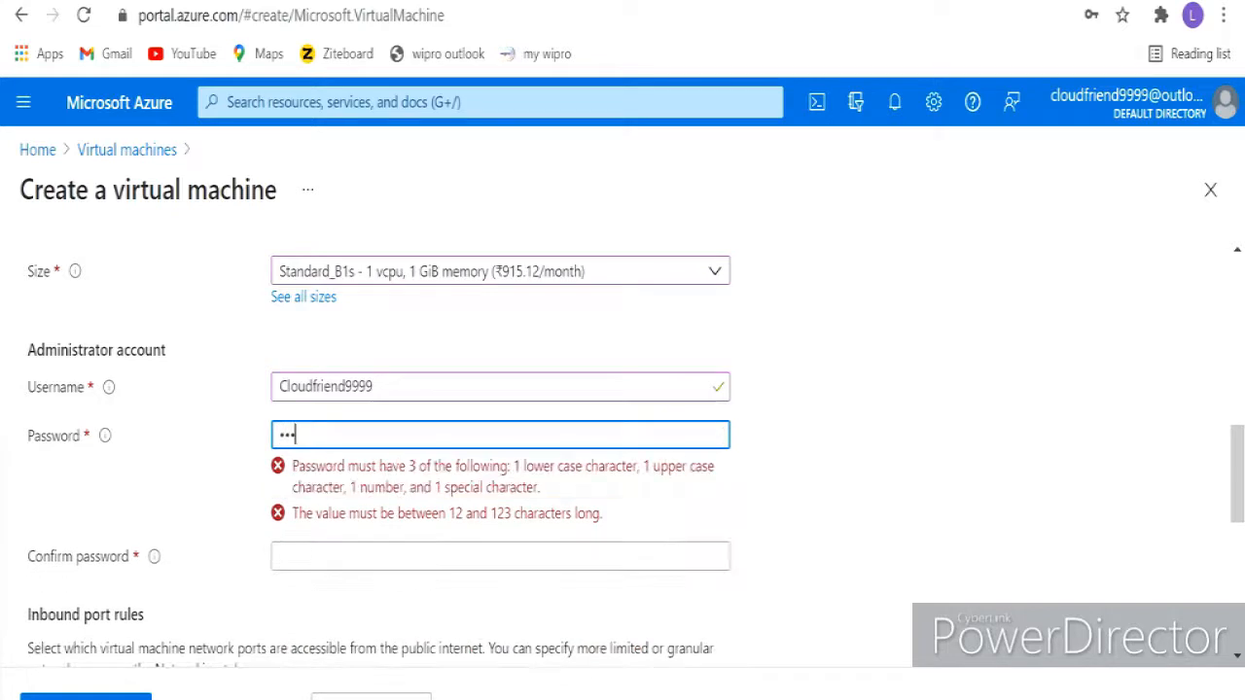
pyautogui.write('••••••••')
pyautogui.press('BackSpace')
pyautogui.press('BackSpace')
pyautogui.press('BackSpace')
pyautogui.press('BackSpace')
pyautogui.press('BackSpace')
pyautogui.press('BackSpace')
pyautogui.press('BackSpace')
pyautogui.press('BackSpace')
pyautogui.press('BackSpace')
pyautogui.press('BackSpace')
pyautogui.press('BackSpace')
pyautogui.press('BackSpace')
pyautogui.press('BackSpace')
pyautogui.press('BackSpace')
pyautogui.press('BackSpace')
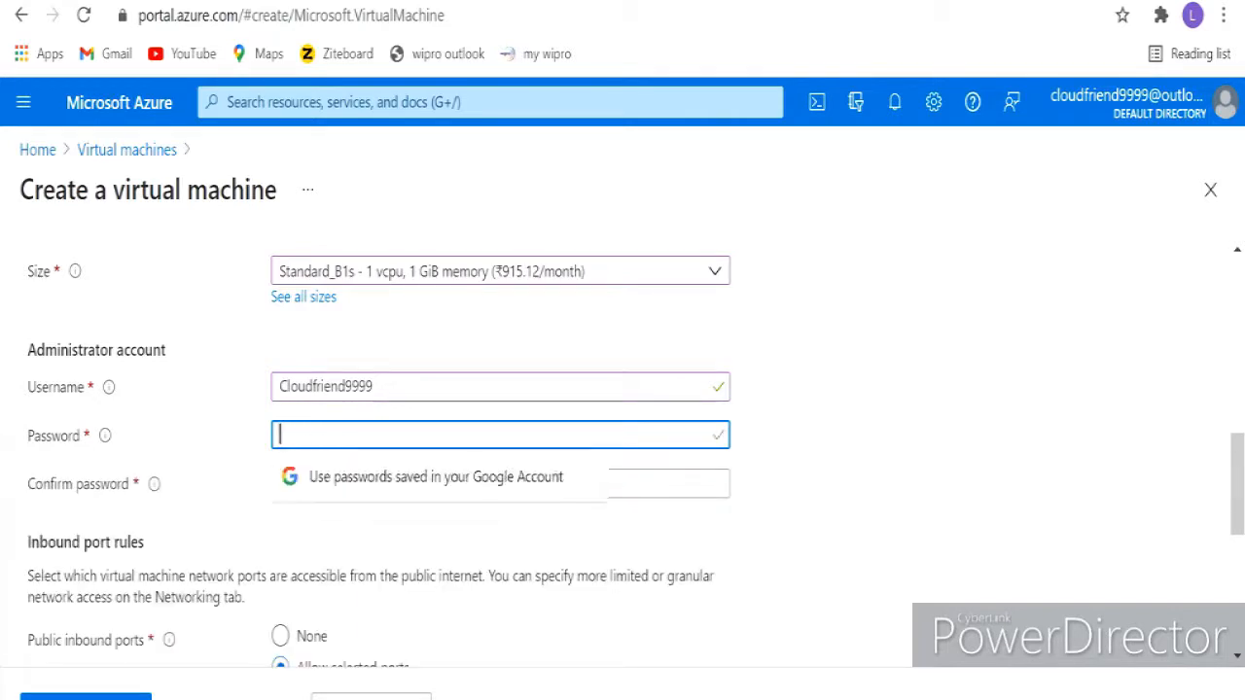
pyautogui.write('••••')
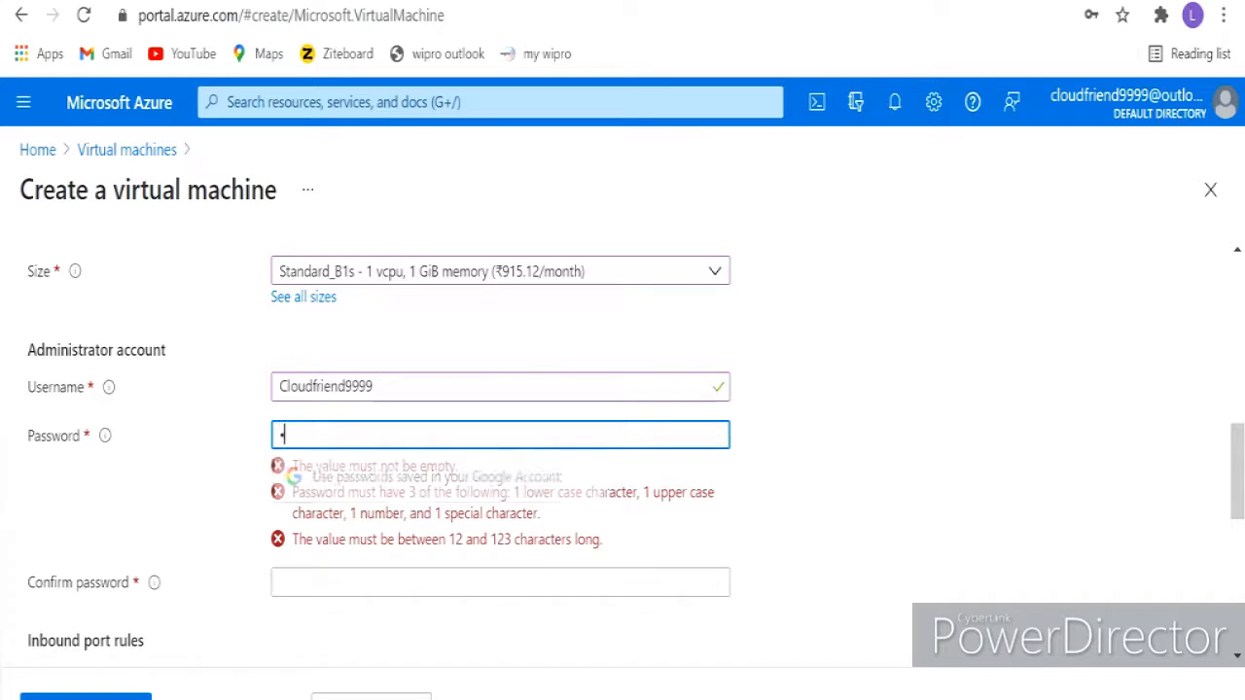
pyautogui.write('•••••••')
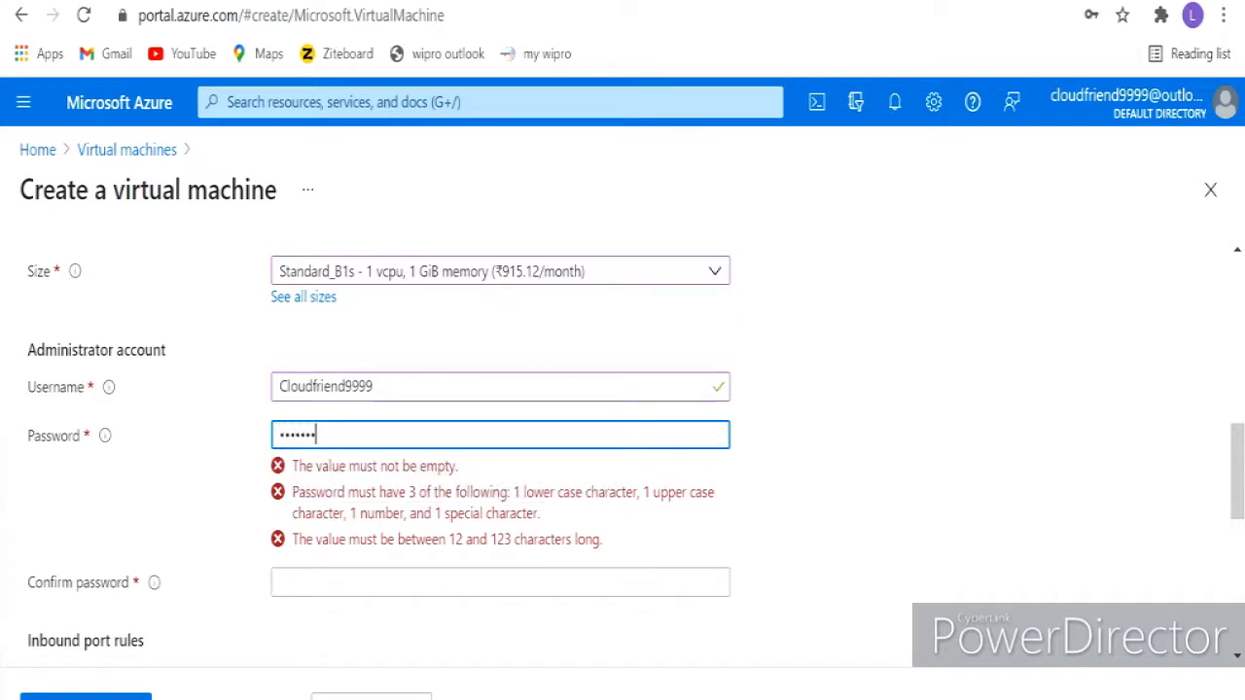
pyautogui.write('••••')
pyautogui.click(500, 484)
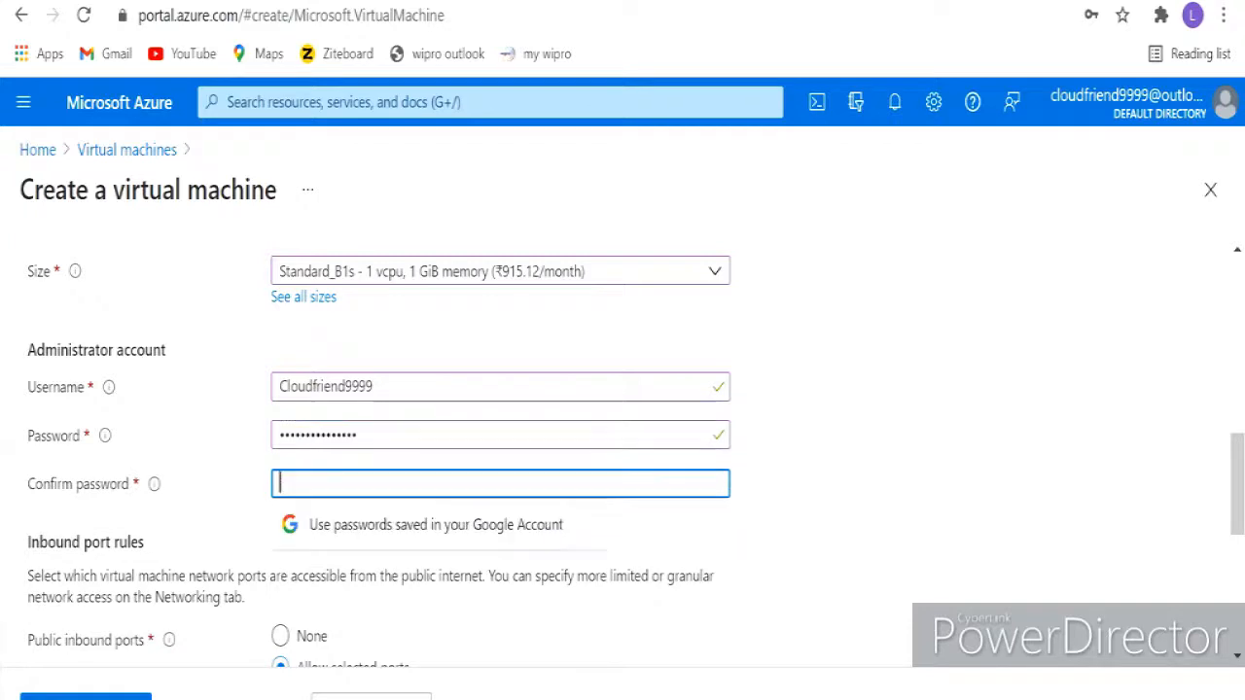
pyautogui.write('••••')
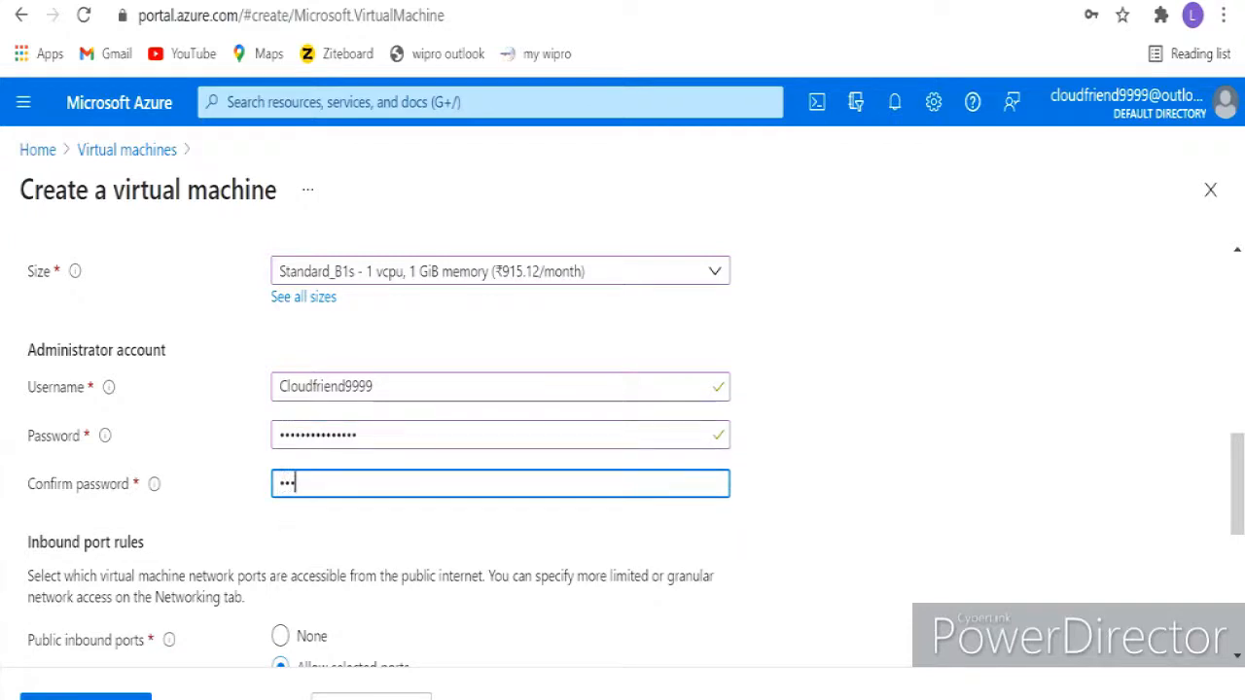
pyautogui.write('•••••••••••')
# - Leave RDP (3389) as the only allowed public inbound port
pyautogui.scroll(-3, 632, 453)
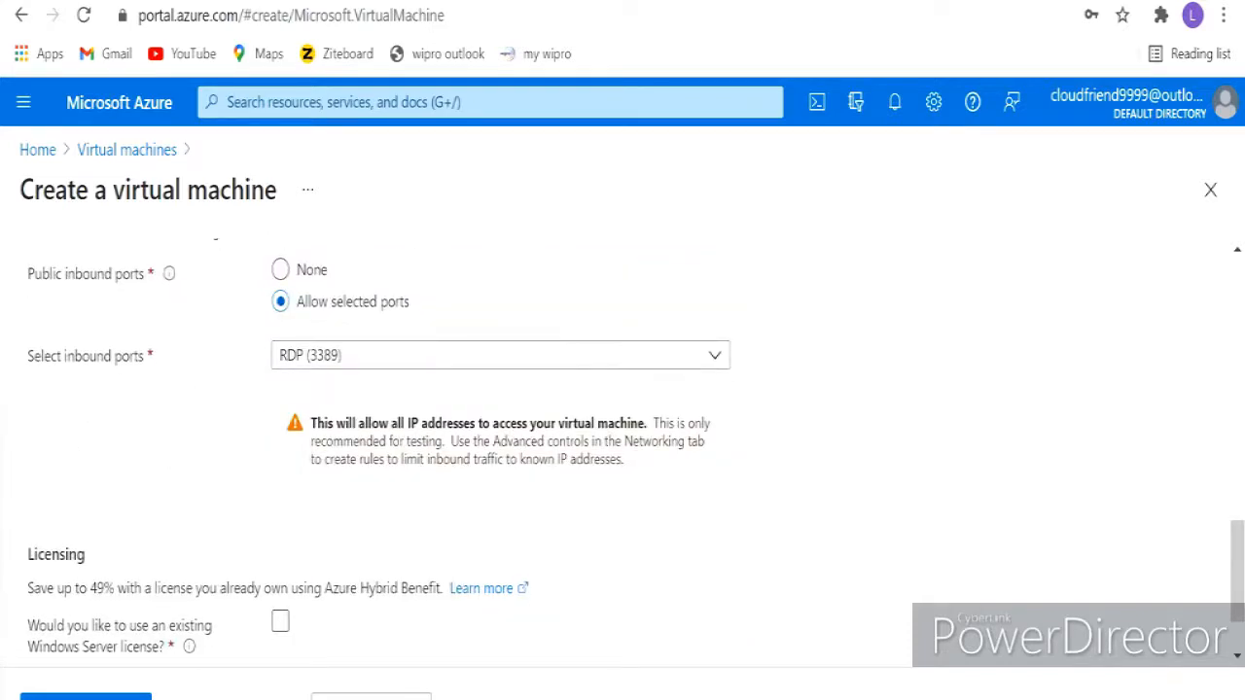
pyautogui.scroll(3, 623, 438)
pyautogui.scroll(-1, 622, 453)
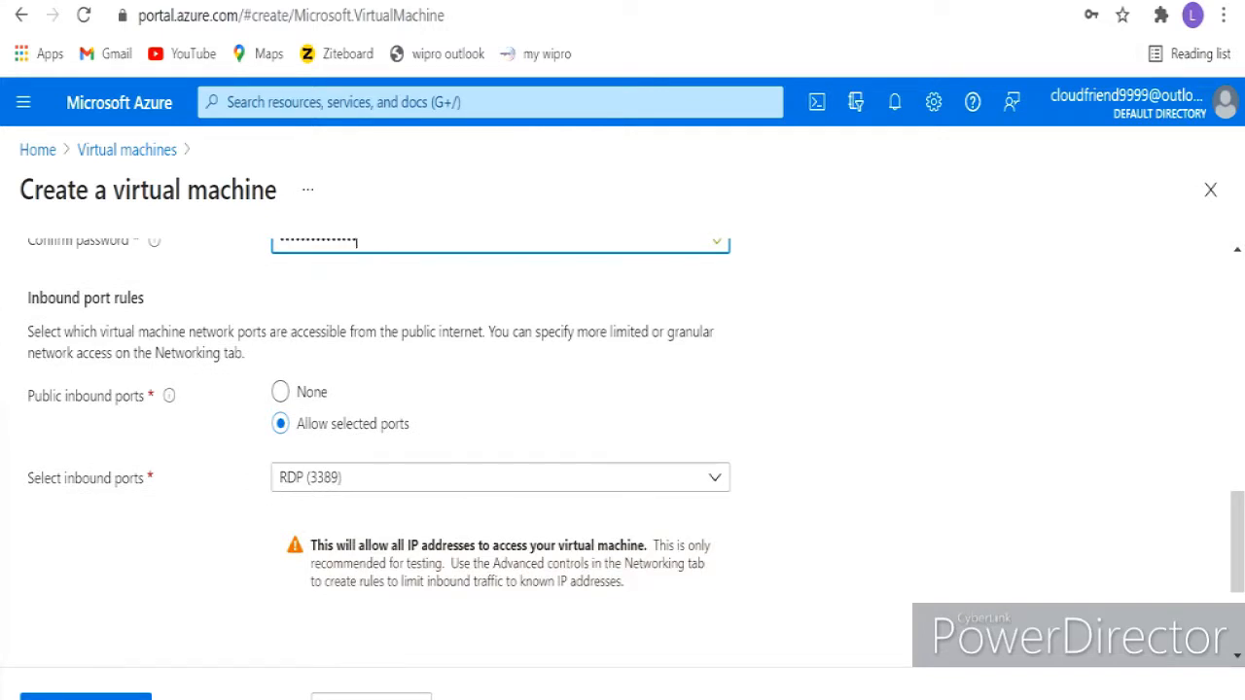
pyautogui.click(500, 477)
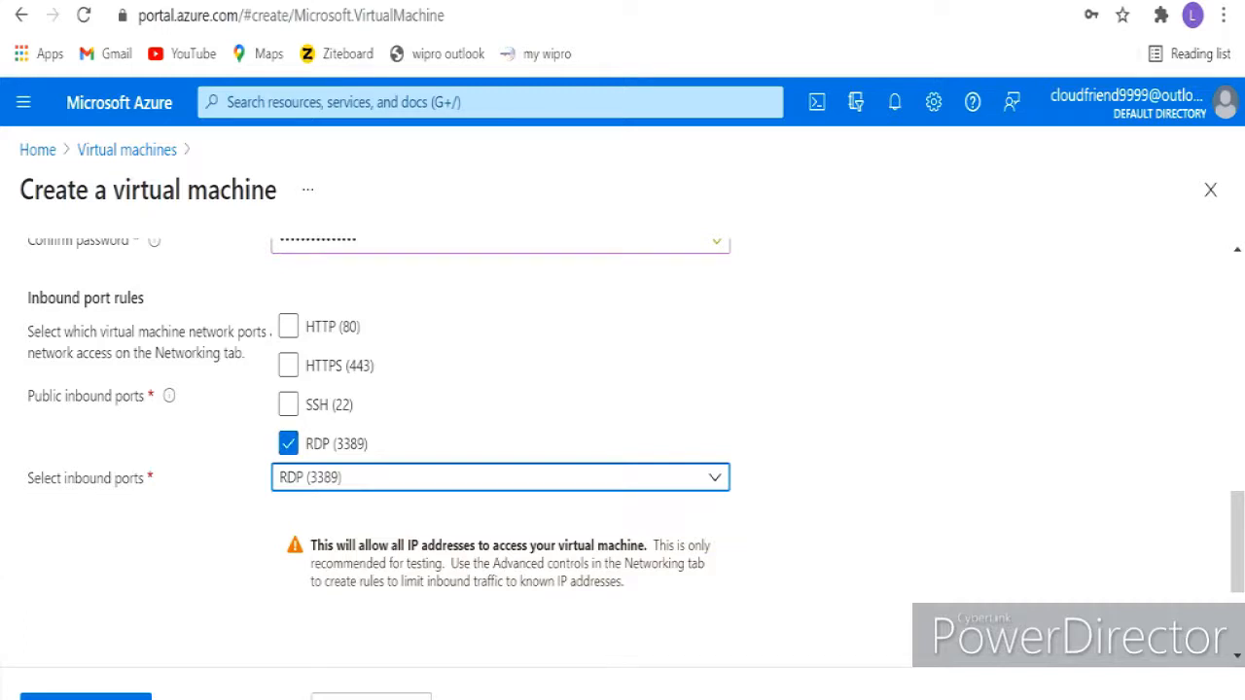
pyautogui.press('Escape')
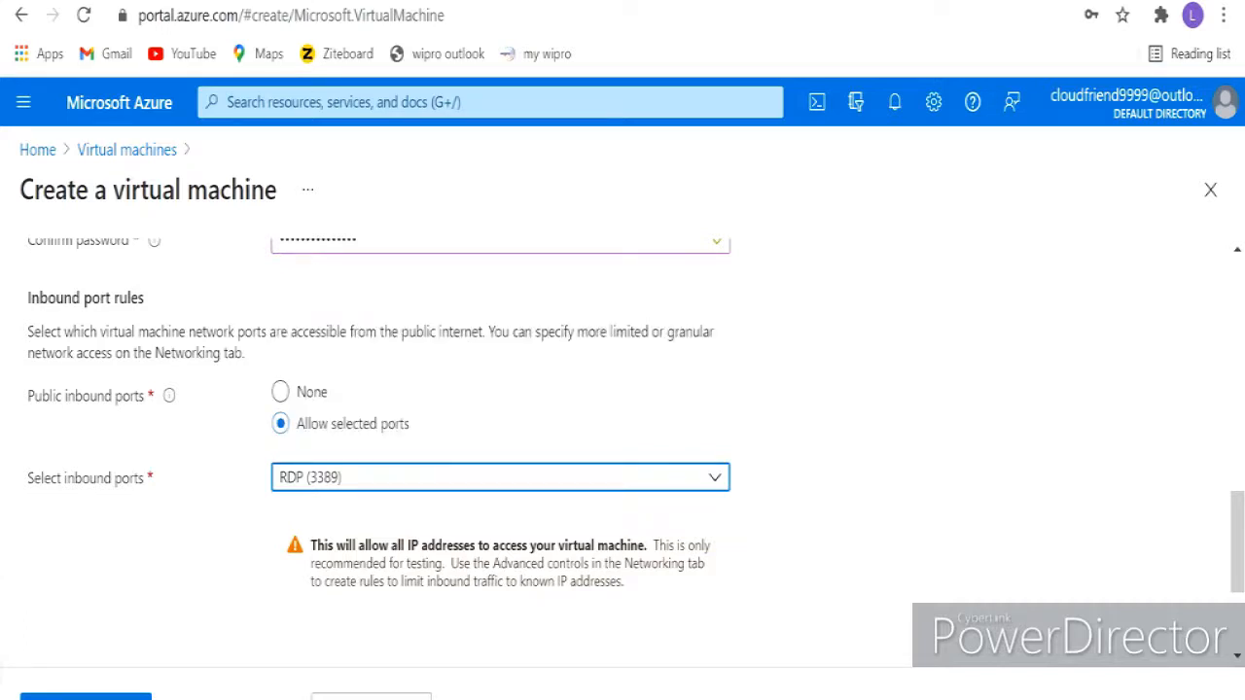
pyautogui.scroll(-2, 622, 438)
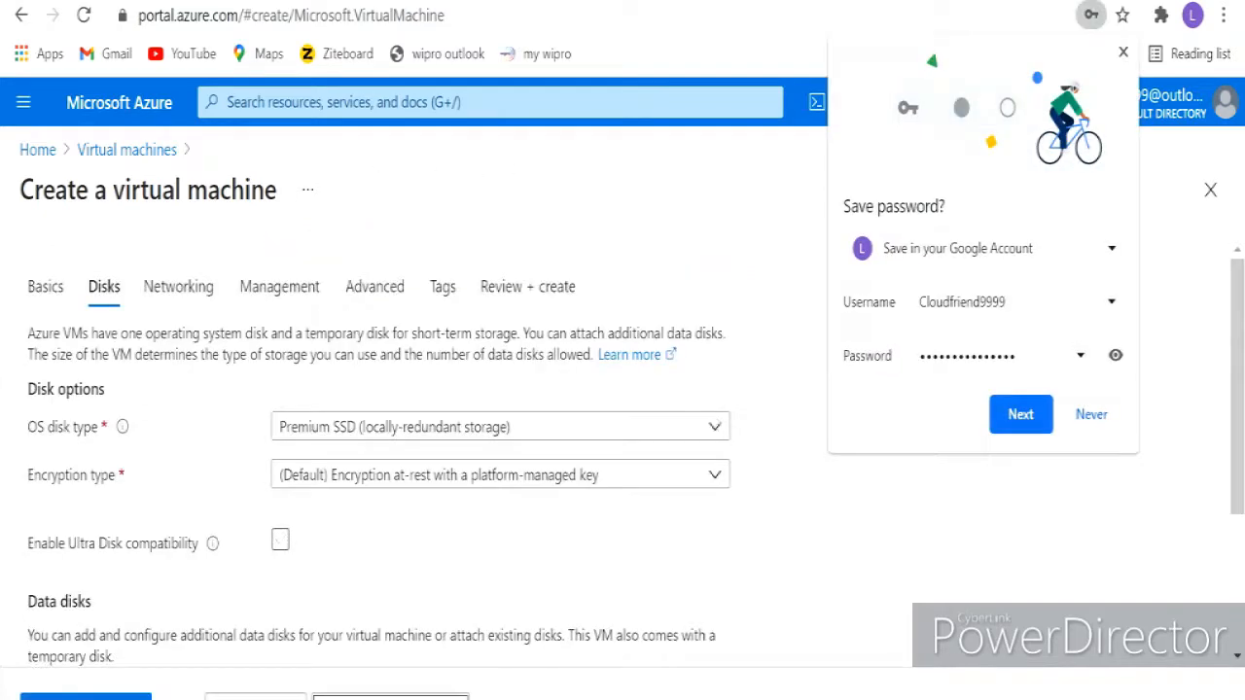
# - Set the OS disk type to Standard SSD and keep the default platform-managed key encryption
pyautogui.scroll(-2, 622, 438)
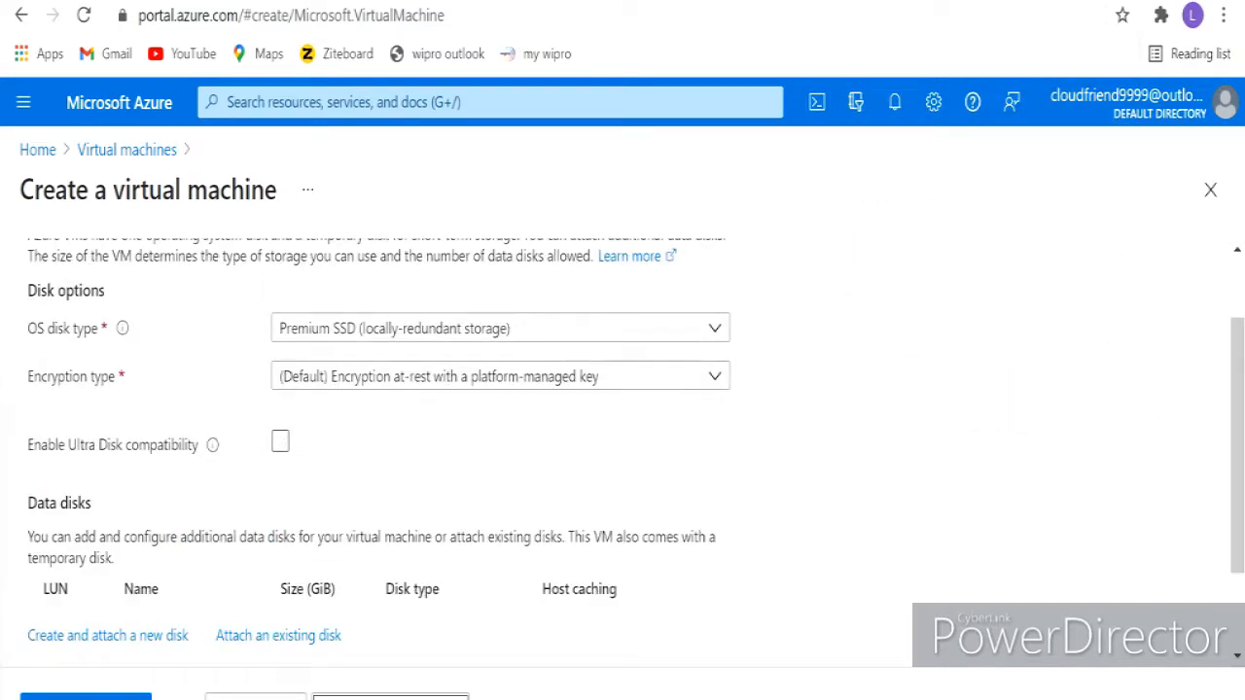
pyautogui.click(715, 329)
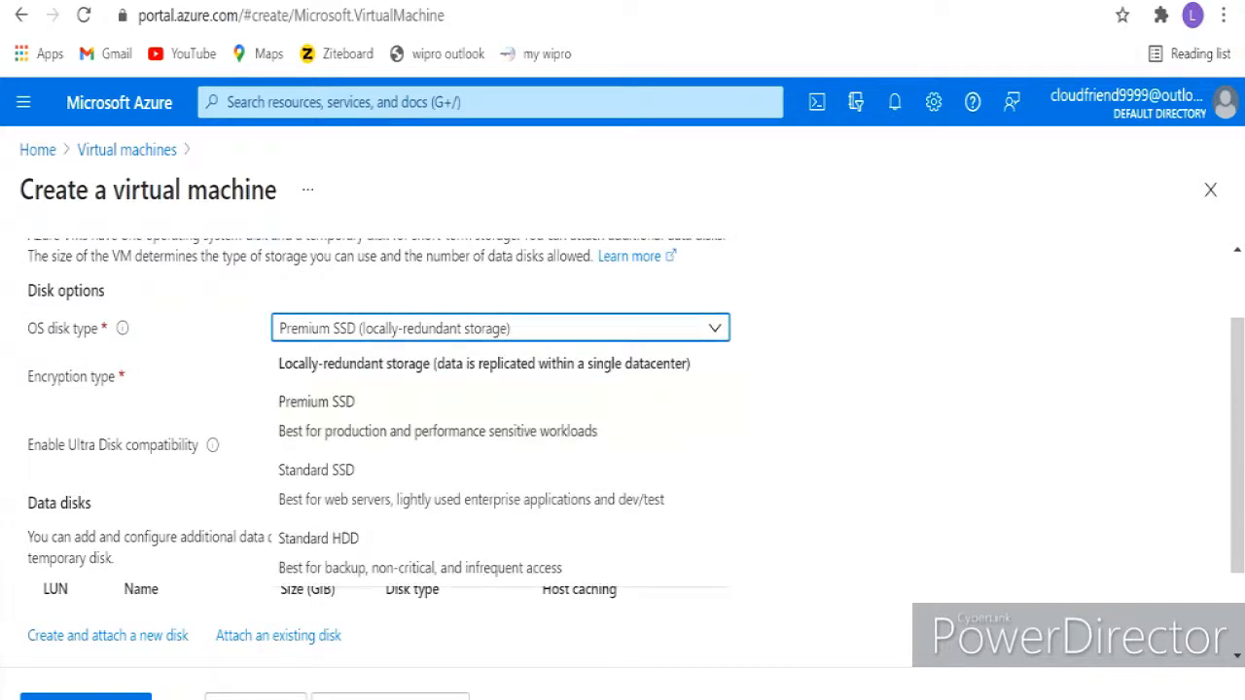
pyautogui.click(288, 477)
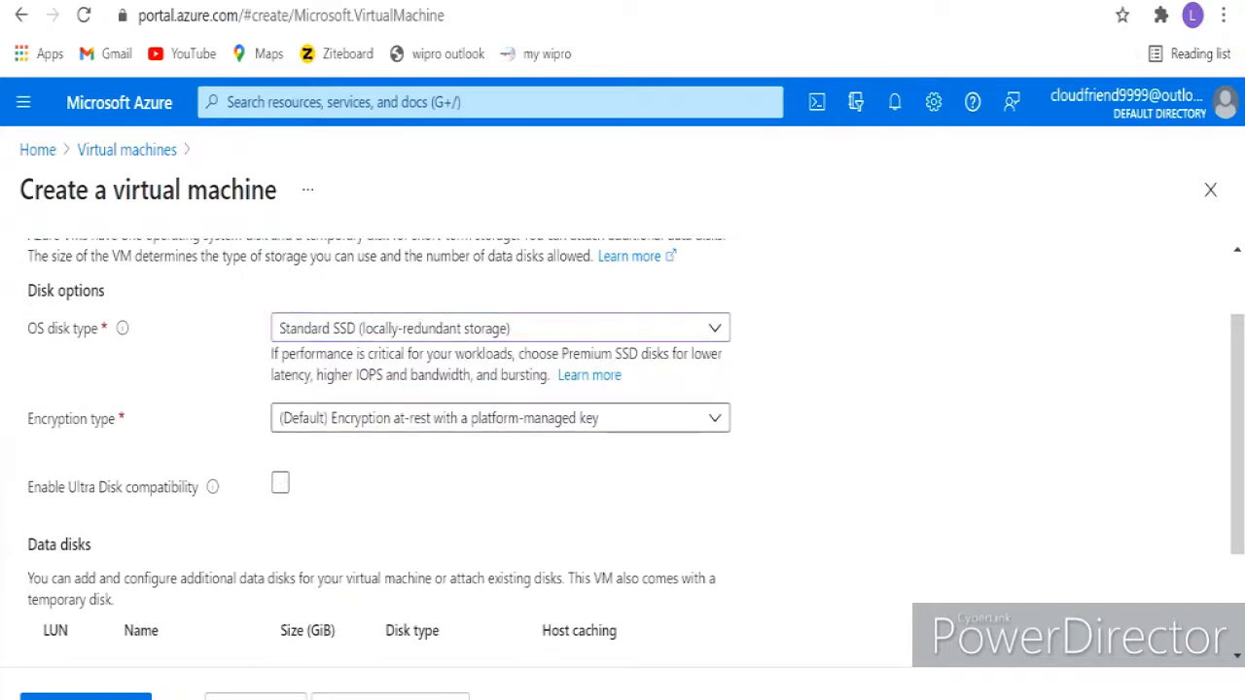
pyautogui.scroll(-2, 622, 438)
pyautogui.scroll(3, 622, 438)
pyautogui.scroll(-1, 500, 438)
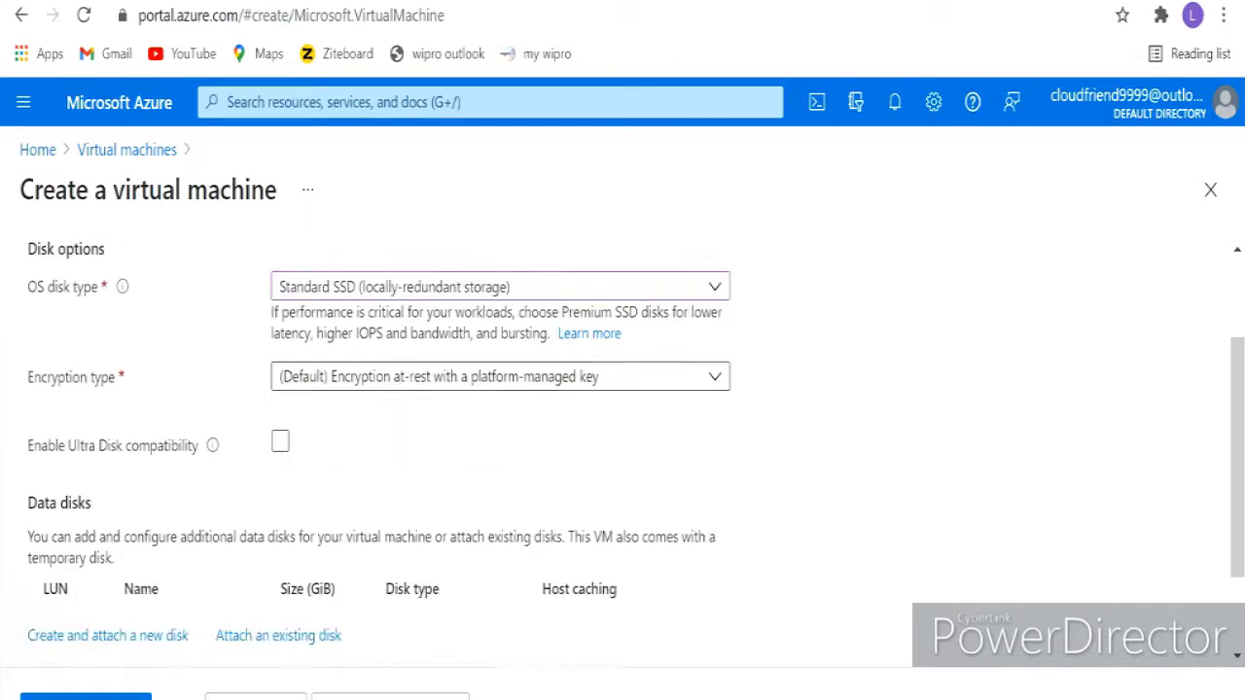
pyautogui.click(500, 377)
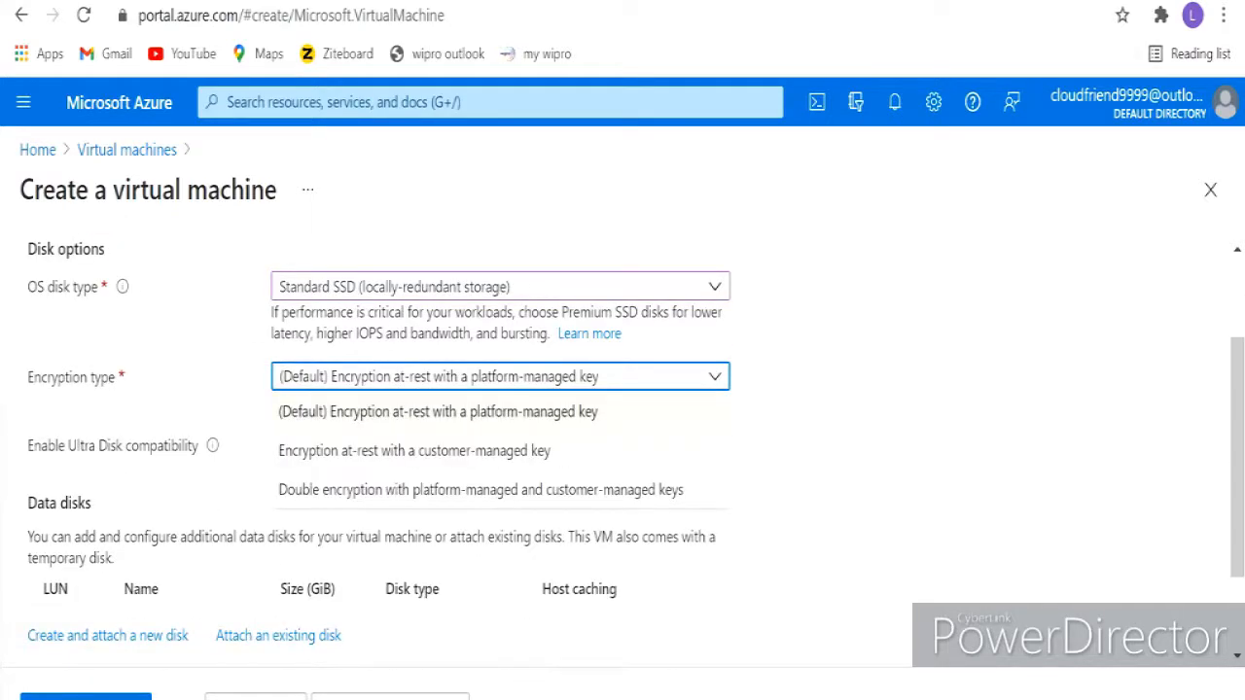
pyautogui.click(438, 412)
pyautogui.scroll(-1, 500, 438)
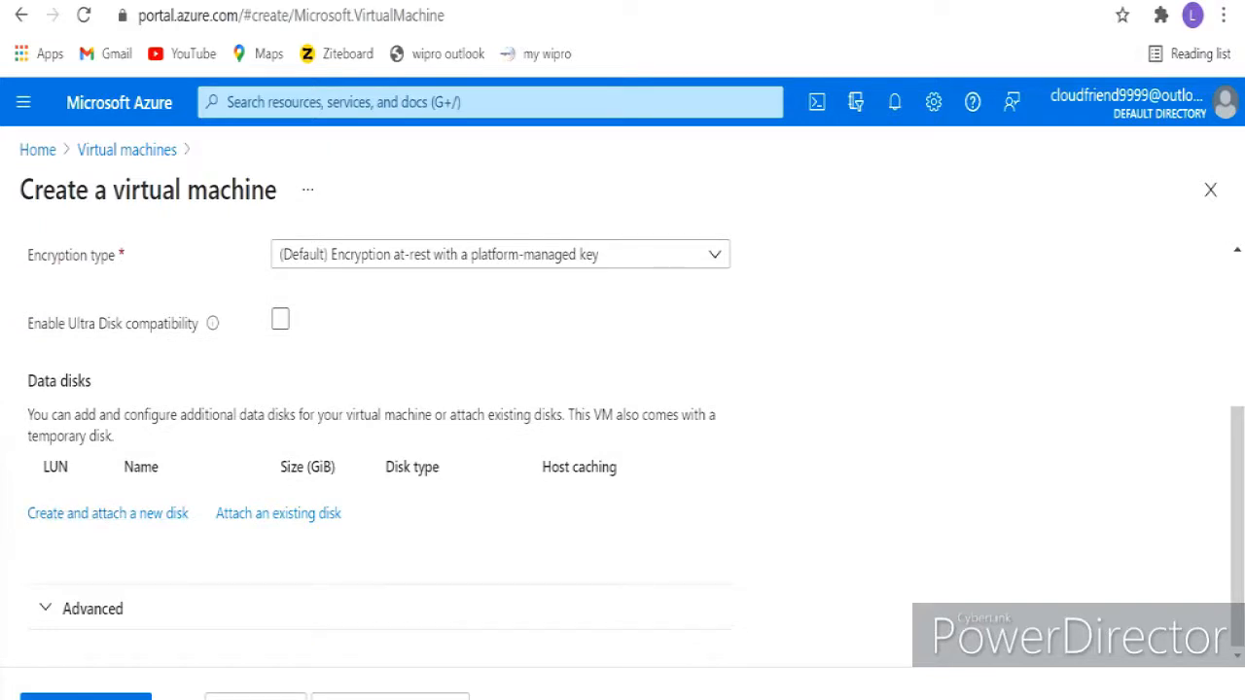
# - Go to the Networking tab and review the new TestVMgroup-vnet, default subnet and TestVm-ip
pyautogui.click(390, 697)
pyautogui.scroll(-1, 500, 448)
pyautogui.scroll(-2, 500, 447)
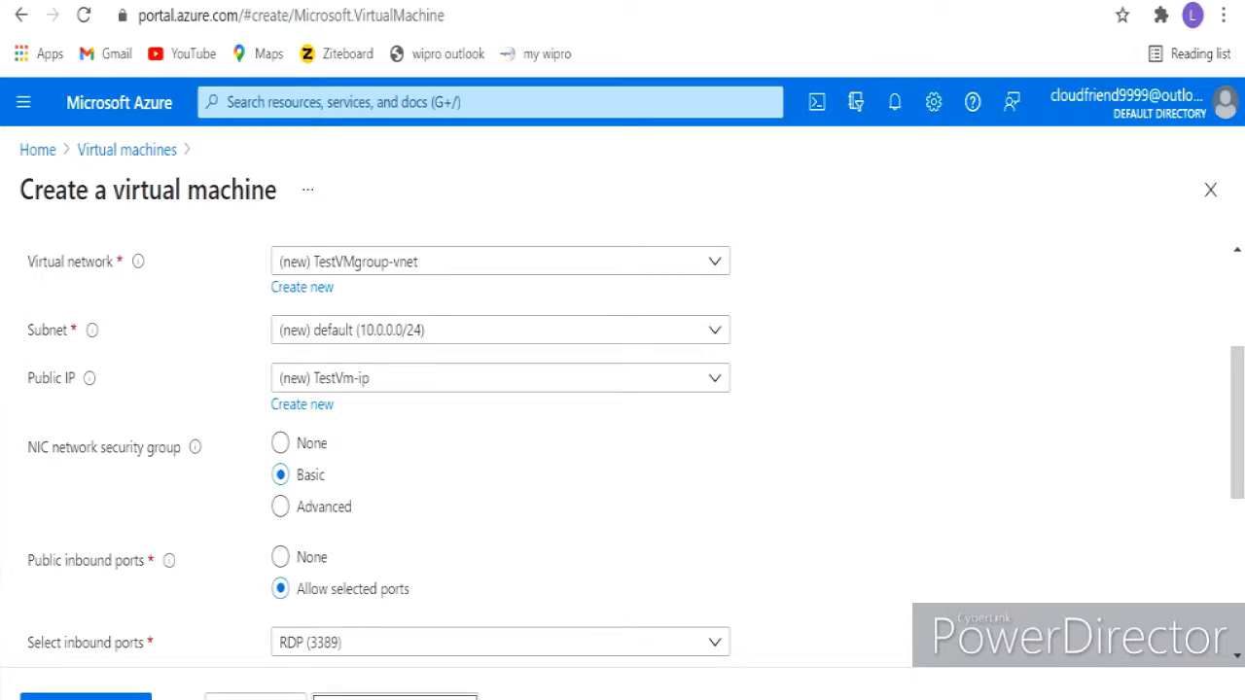
pyautogui.click(715, 262)
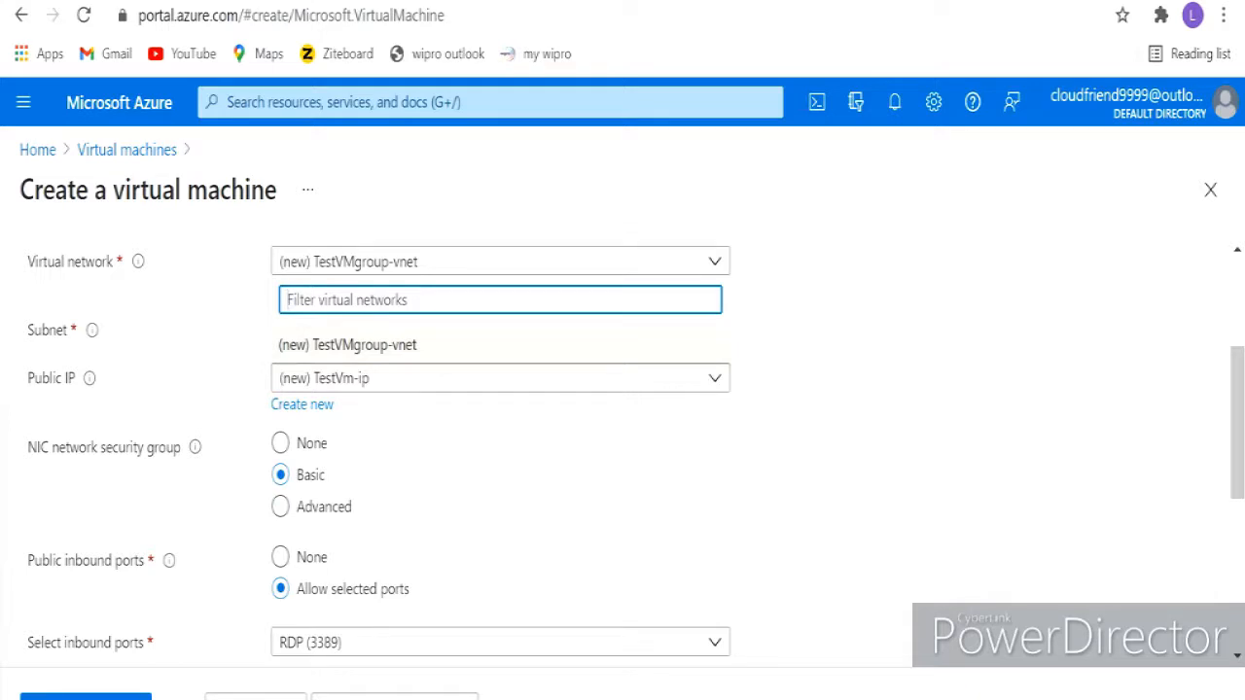
pyautogui.press('Escape')
pyautogui.scroll(-2, 623, 448)
pyautogui.scroll(2, 622, 447)
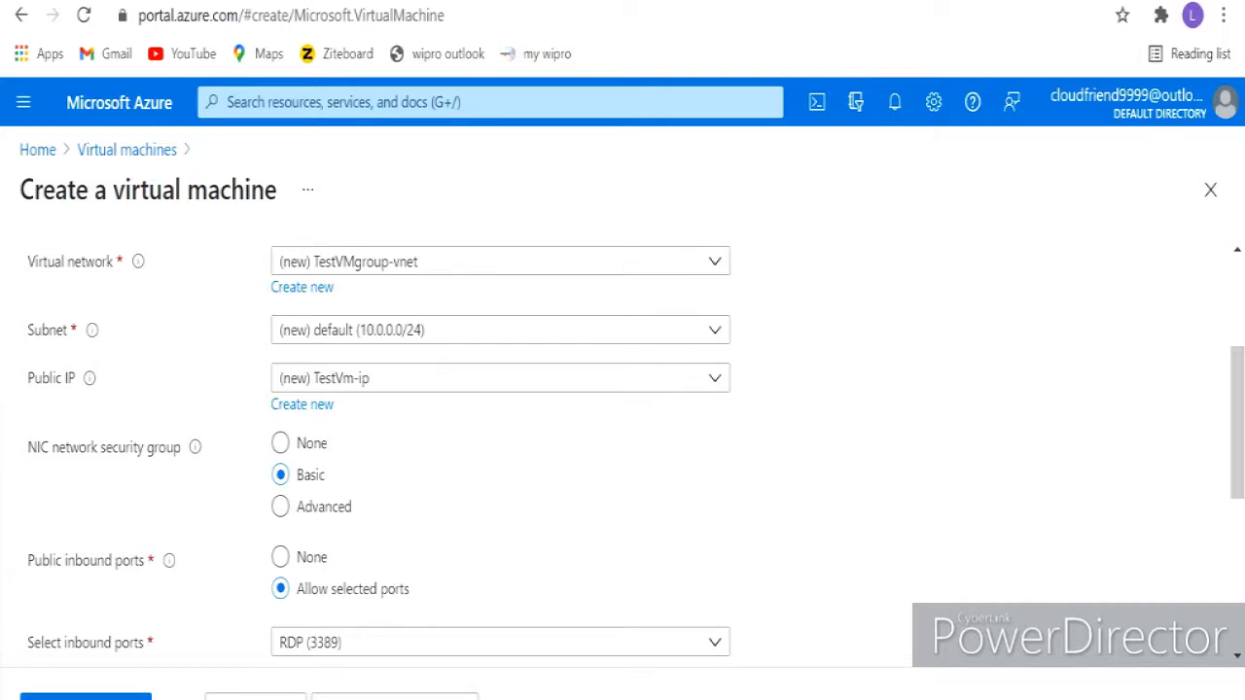
pyautogui.scroll(-1, 623, 457)
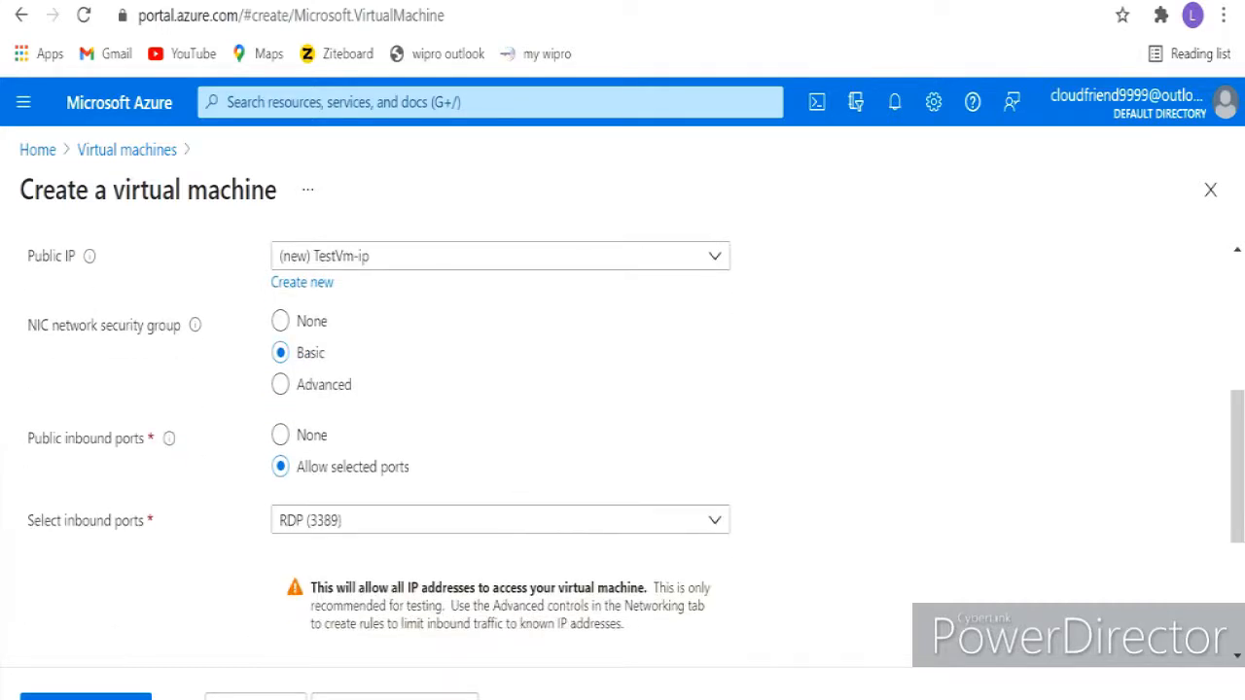
pyautogui.scroll(-2, 623, 438)
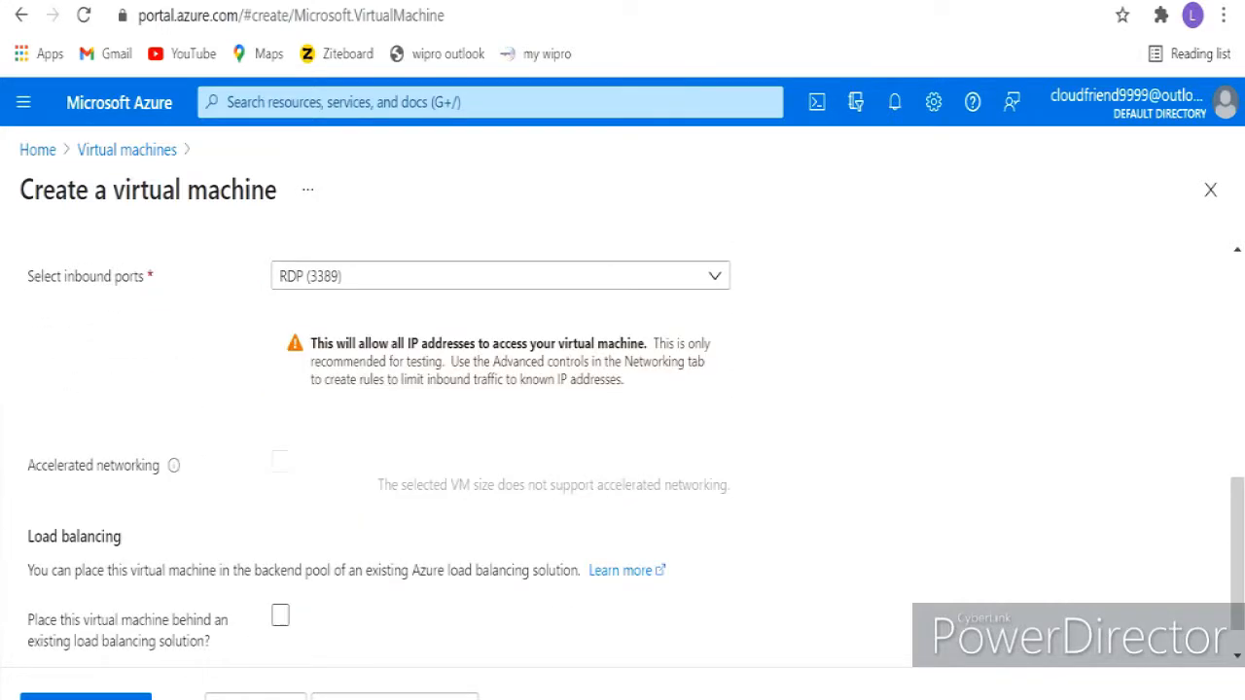
pyautogui.scroll(-1, 622, 445)
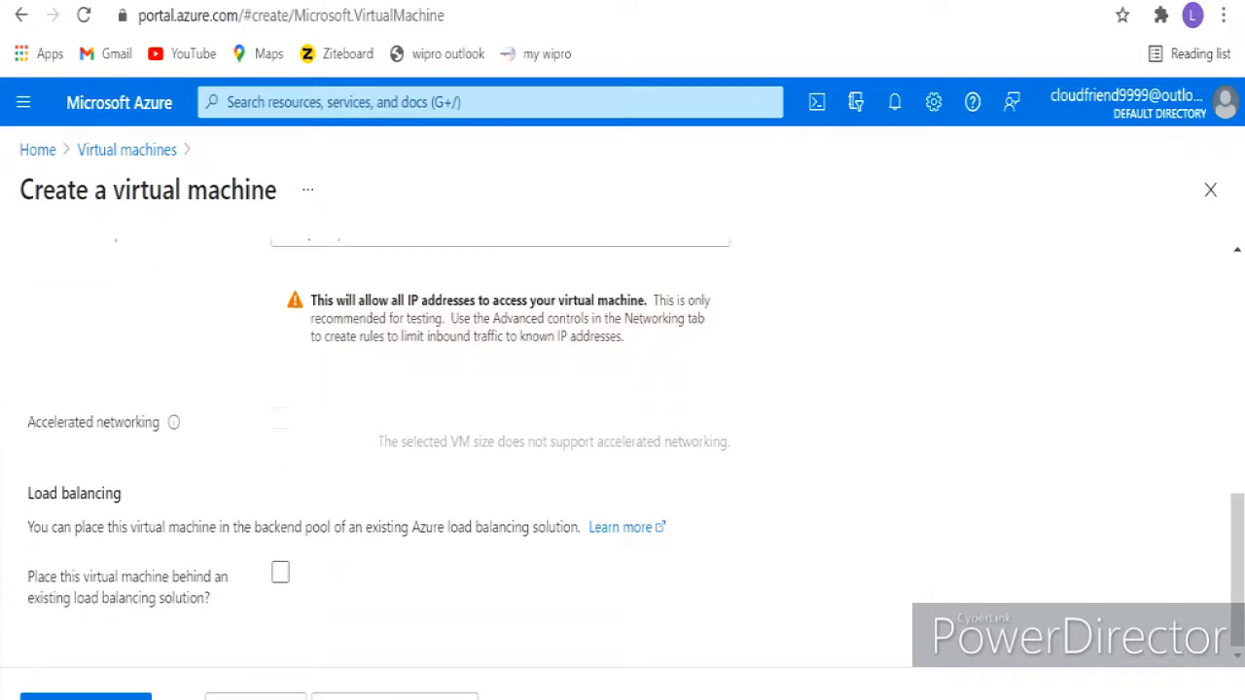
# - Keep the Management, Advanced and Tags defaults and advance to Review + create
pyautogui.click(394, 697)
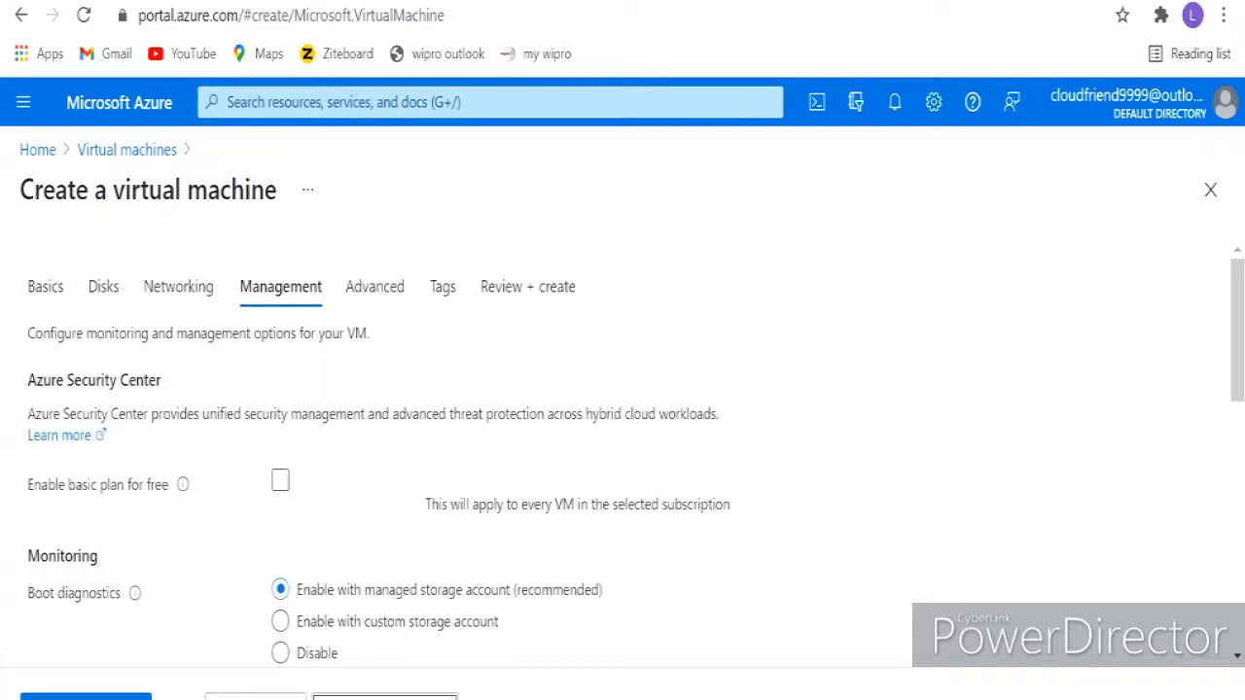
pyautogui.scroll(-1, 623, 447)
pyautogui.scroll(1, 623, 448)
pyautogui.click(384, 696)
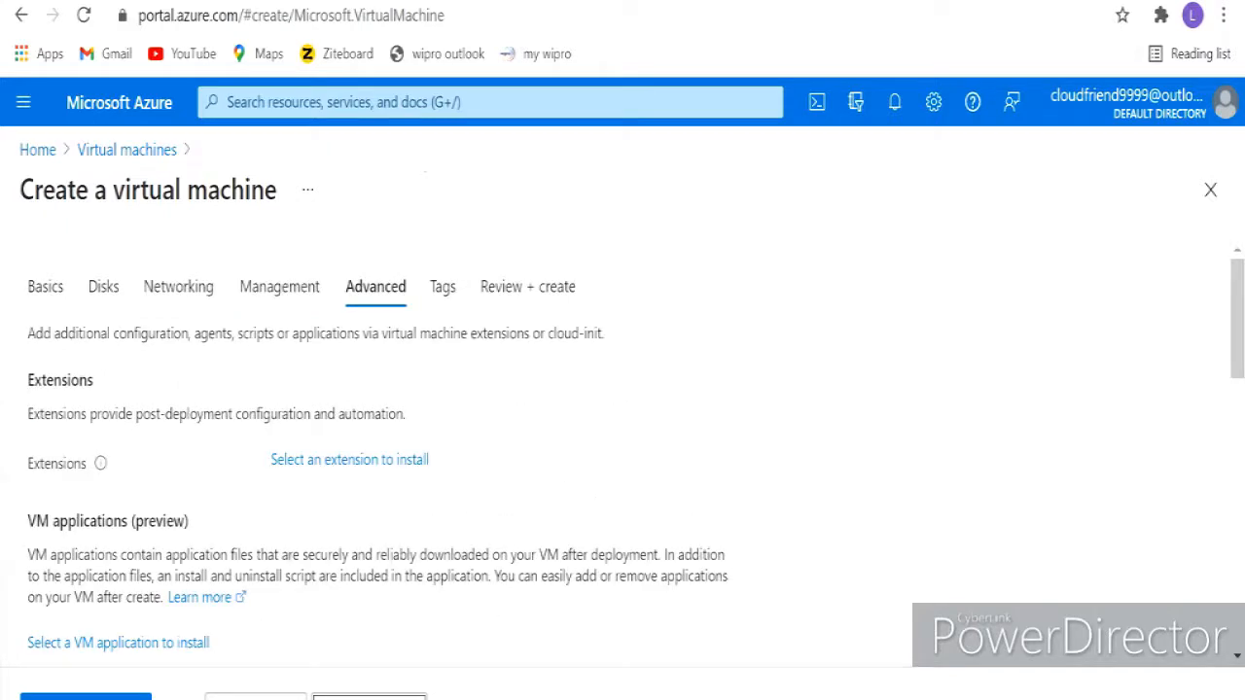
pyautogui.scroll(-1, 623, 447)
pyautogui.click(370, 697)
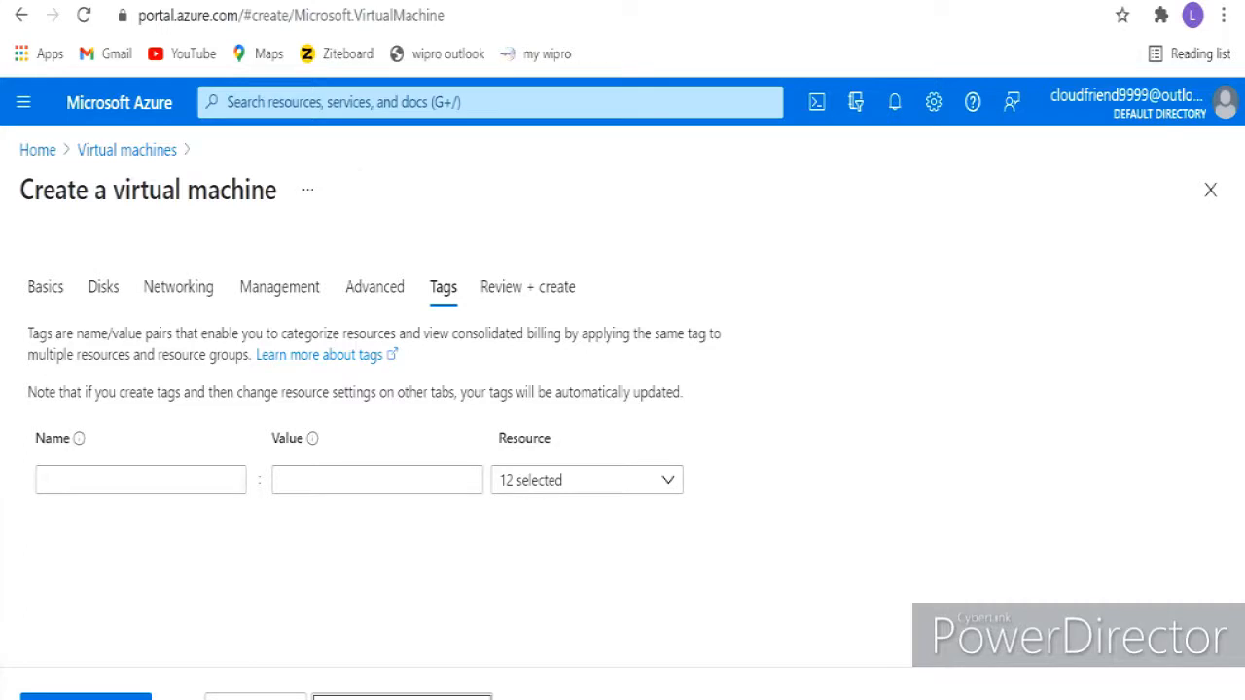
pyautogui.click(379, 697)
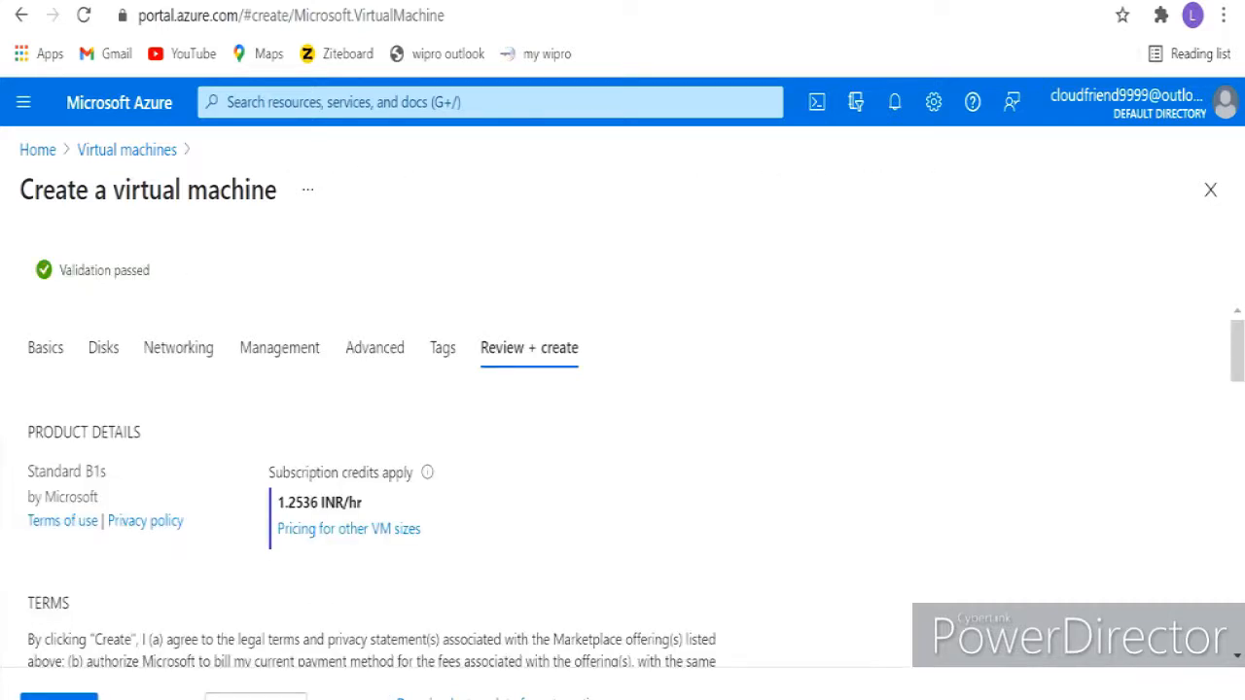
# - Check the 1.2536 INR/hr price, subscription and resource group in the validated summary
pyautogui.scroll(-1, 623, 486)
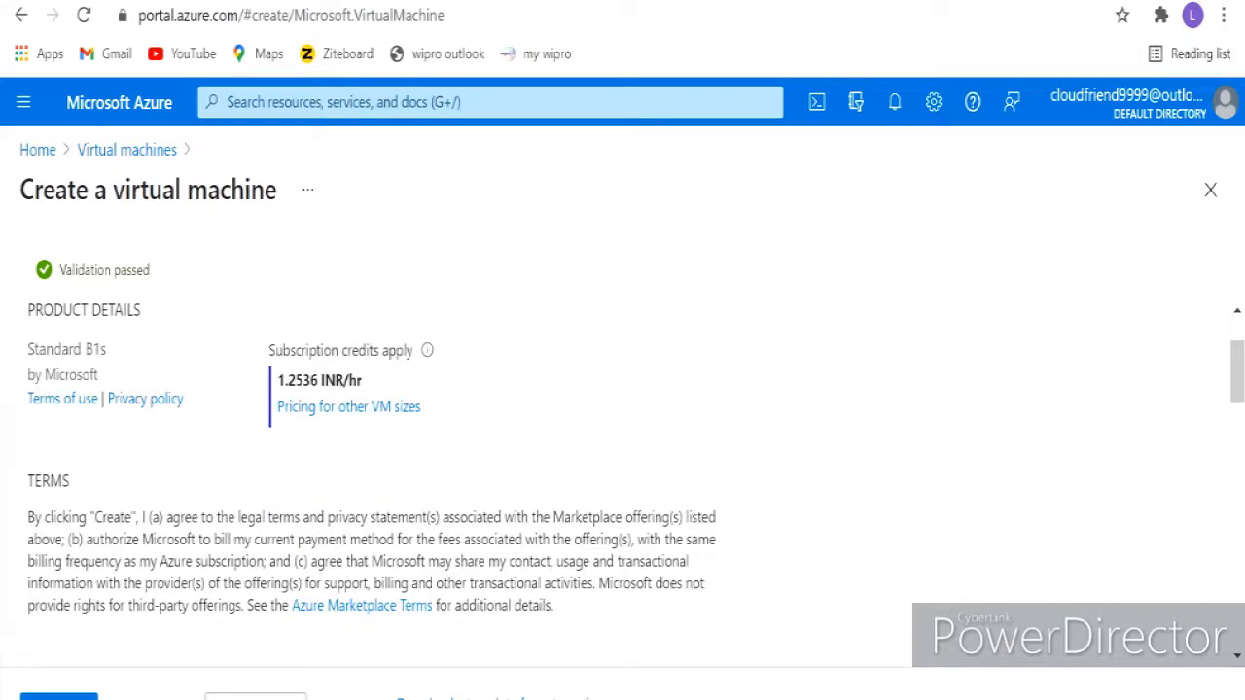
pyautogui.moveTo(362, 380); pyautogui.dragTo(277, 381)
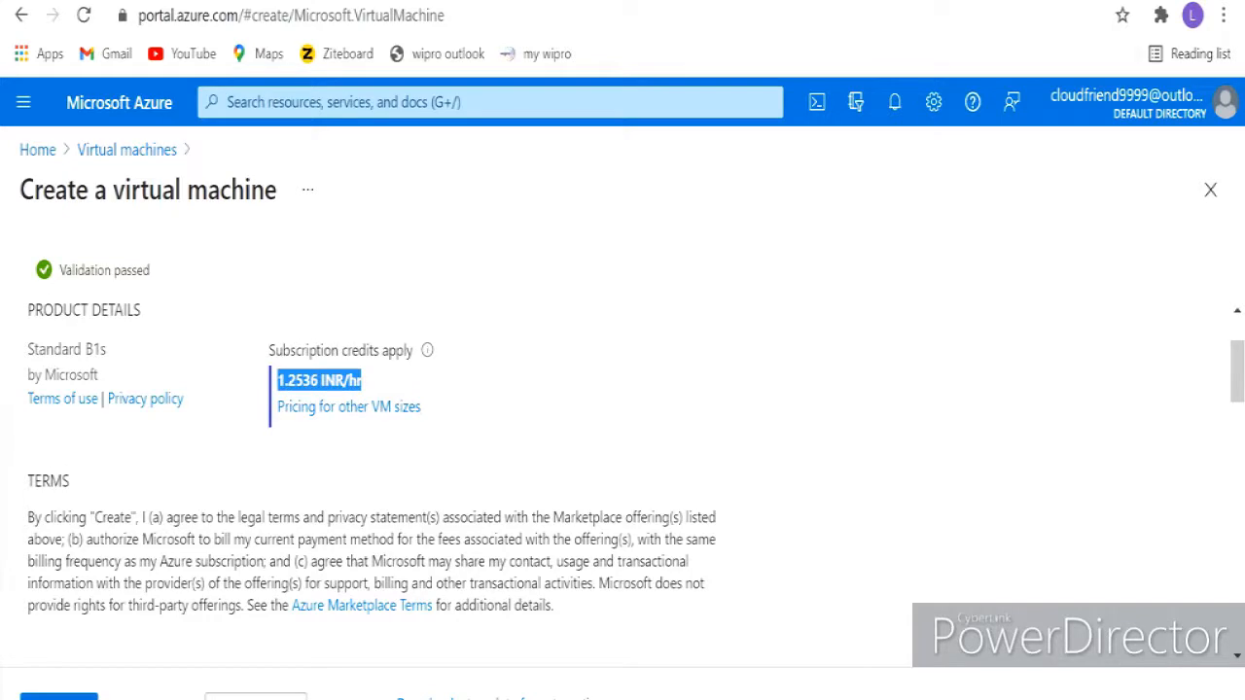
pyautogui.scroll(-5, 623, 486)
pyautogui.moveTo(355, 336); pyautogui.dragTo(317, 336)
pyautogui.moveTo(379, 365); pyautogui.dragTo(283, 394)
pyautogui.click(311, 394)
pyautogui.moveTo(343, 423); pyautogui.dragTo(316, 423)
pyautogui.scroll(-1, 316, 424)
pyautogui.scroll(-6, 622, 477)
pyautogui.scroll(3, 622, 477)
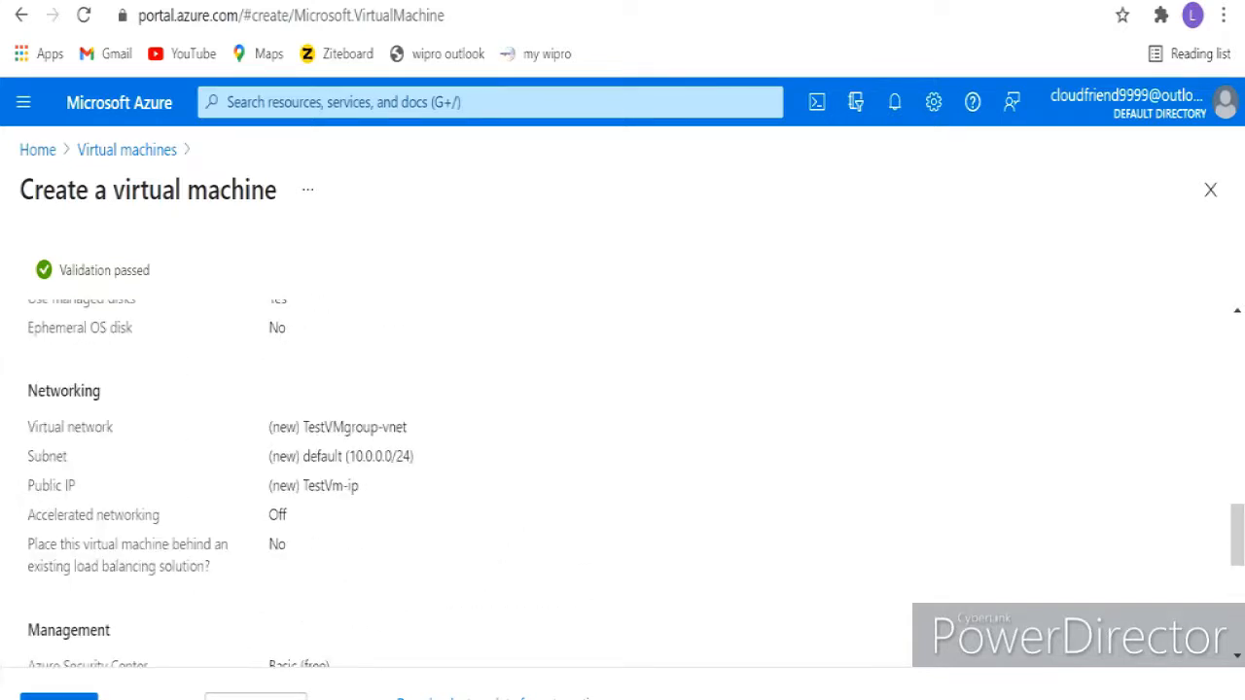
# - Verify the virtual network, subnet and Standard SSD LRS disk, then create the VM
pyautogui.moveTo(412, 438); pyautogui.dragTo(385, 429)
pyautogui.click(389, 438)
pyautogui.scroll(5, 622, 476)
pyautogui.scroll(-3, 623, 477)
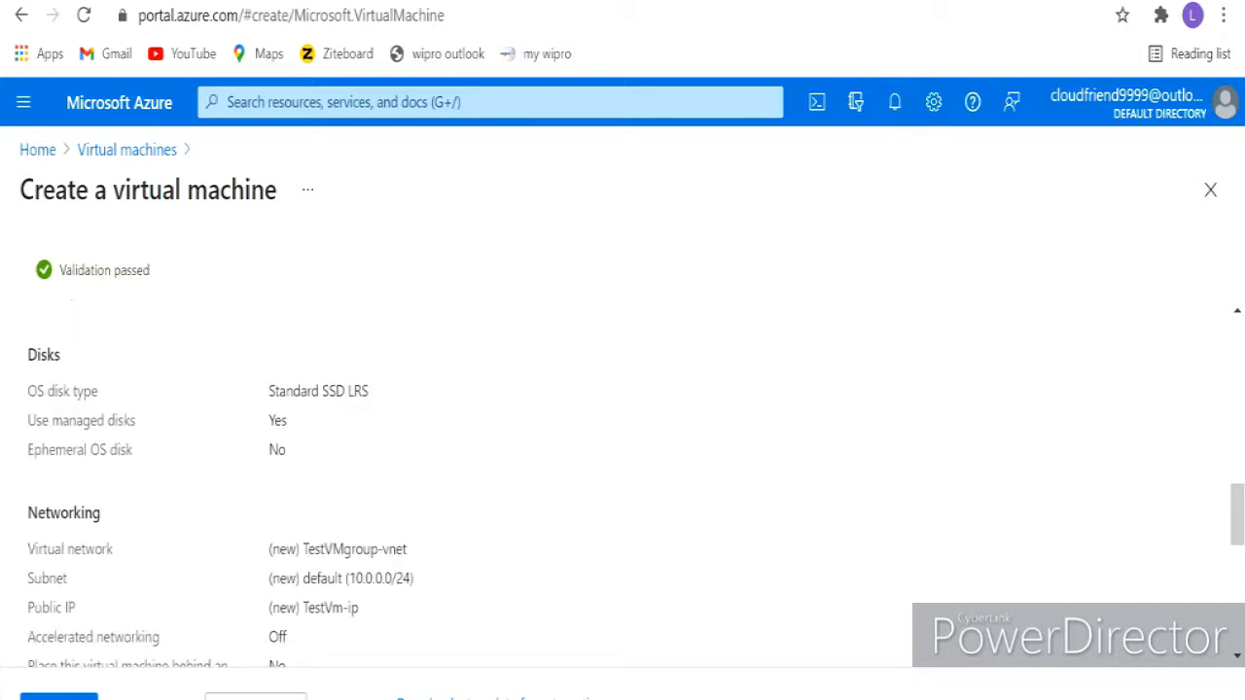
pyautogui.moveTo(371, 392); pyautogui.dragTo(269, 392)
pyautogui.scroll(-6, 623, 477)
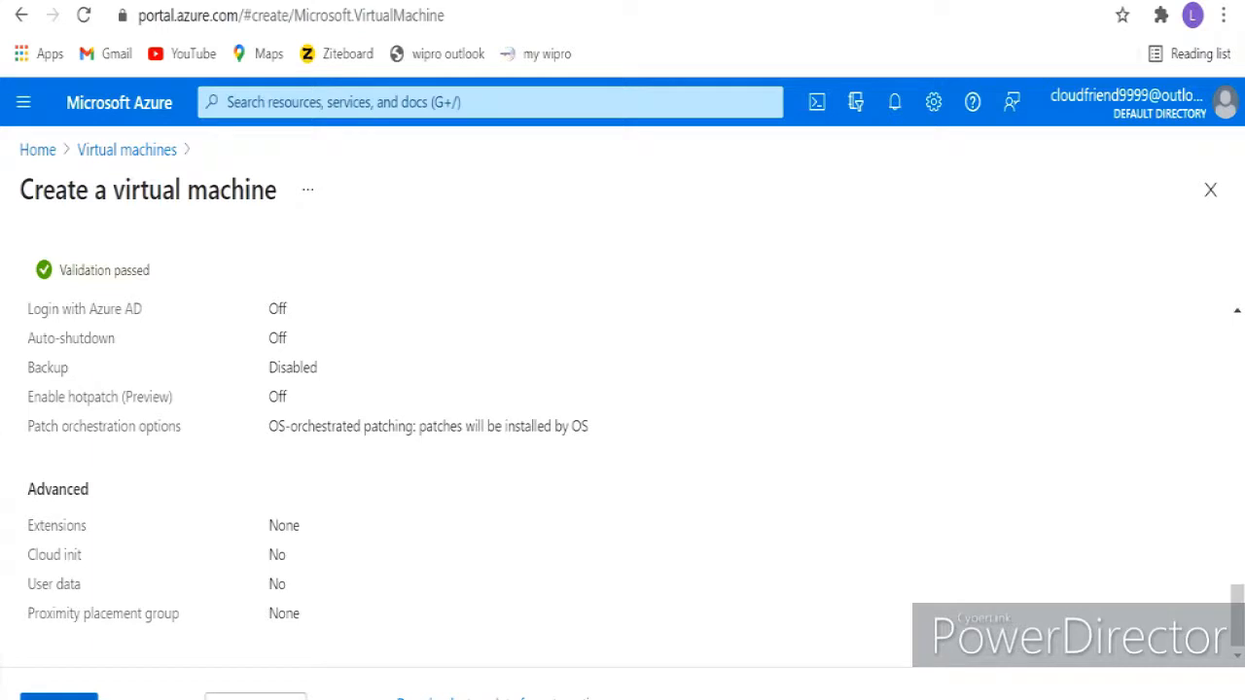
pyautogui.click(58, 697)
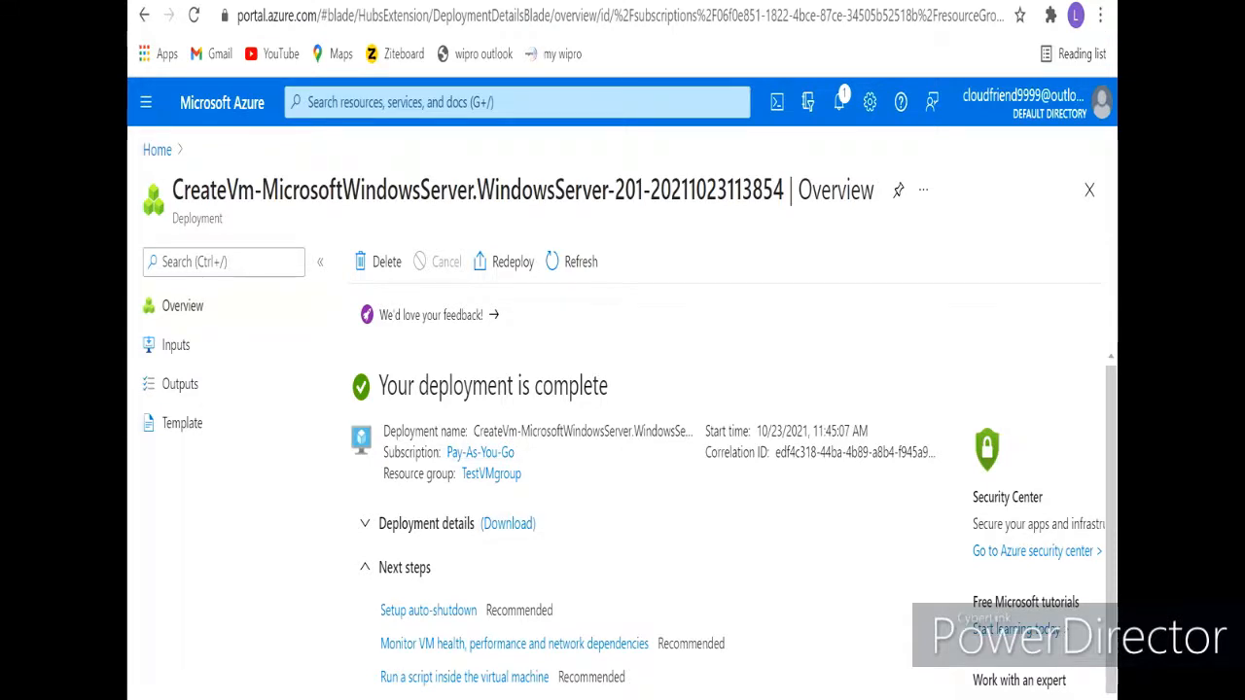
# - Confirm TestVm's deployment is complete and go to the new virtual machine resource
pyautogui.moveTo(473, 386); pyautogui.dragTo(608, 386)
pyautogui.scroll(-2, 622, 486)
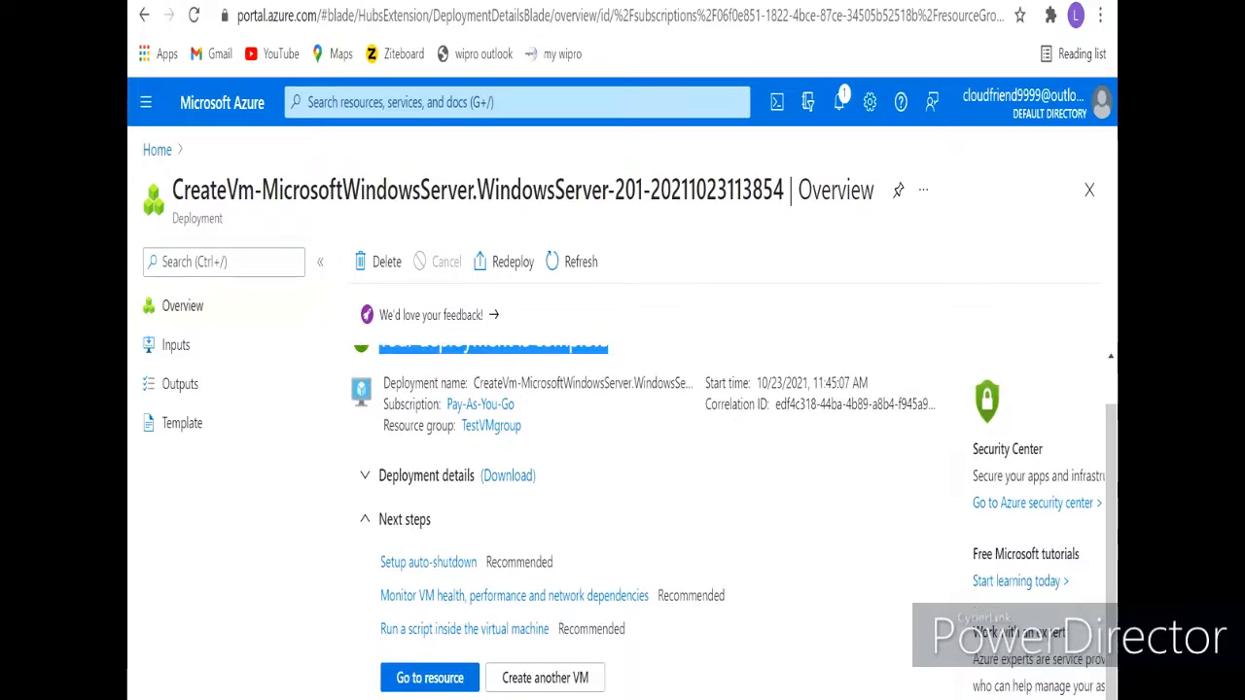
pyautogui.click(431, 677)
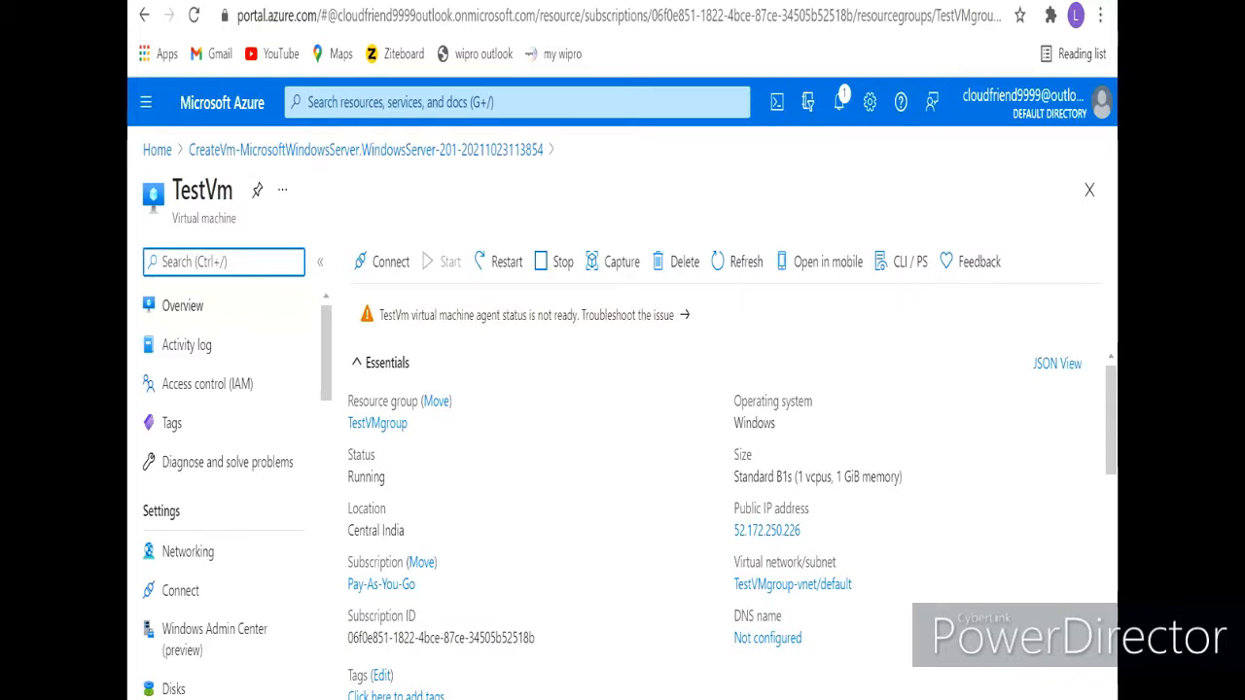
# - Check TestVm's Running status and operating system details in the Essentials section
pyautogui.scroll(-2, 730, 486)
pyautogui.scroll(2, 730, 487)
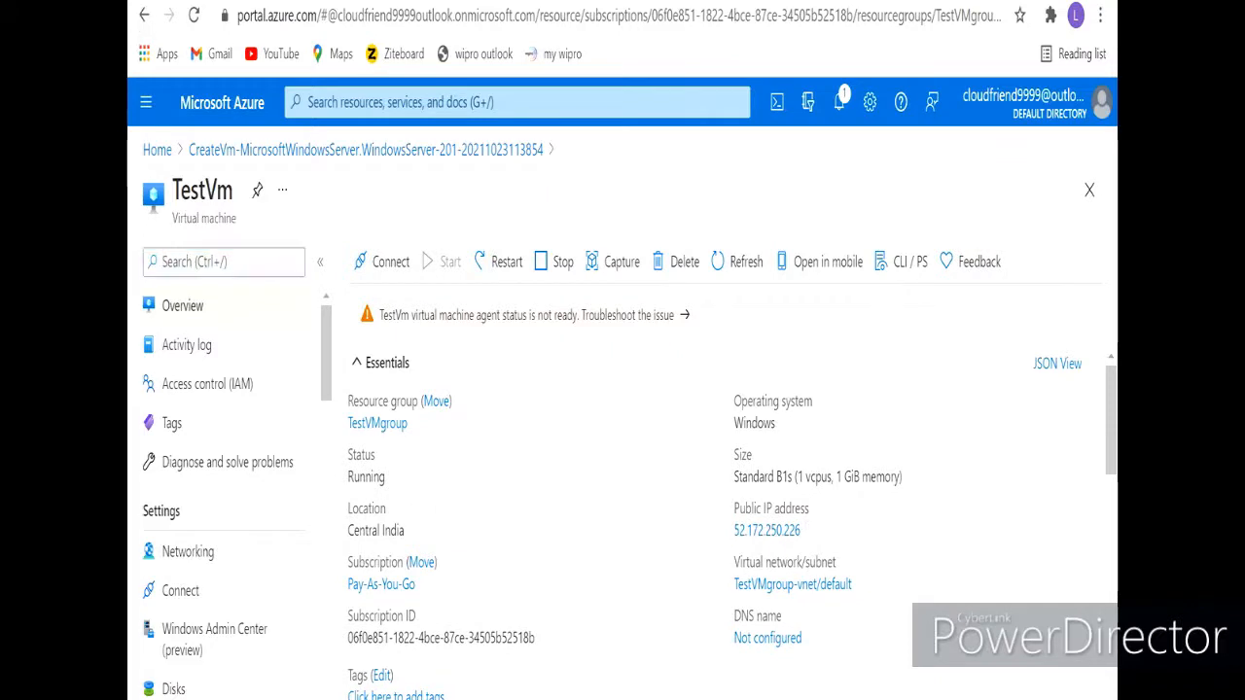
pyautogui.moveTo(386, 477); pyautogui.dragTo(349, 477)
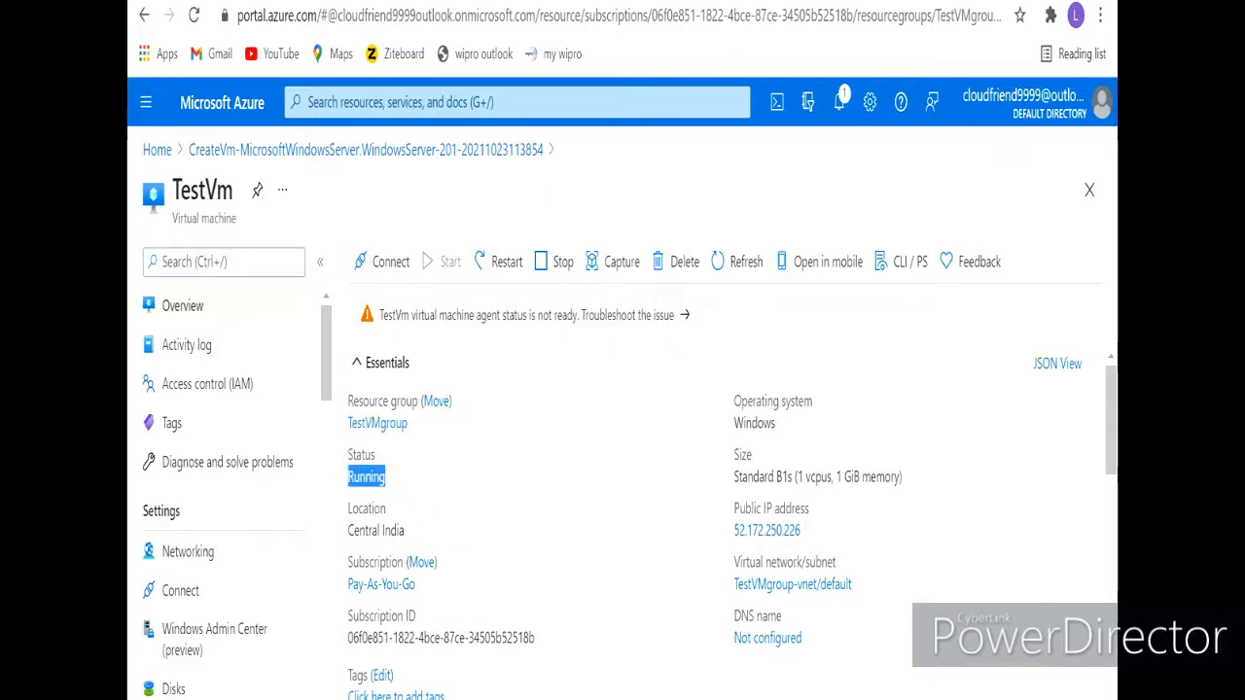
pyautogui.click(545, 477)
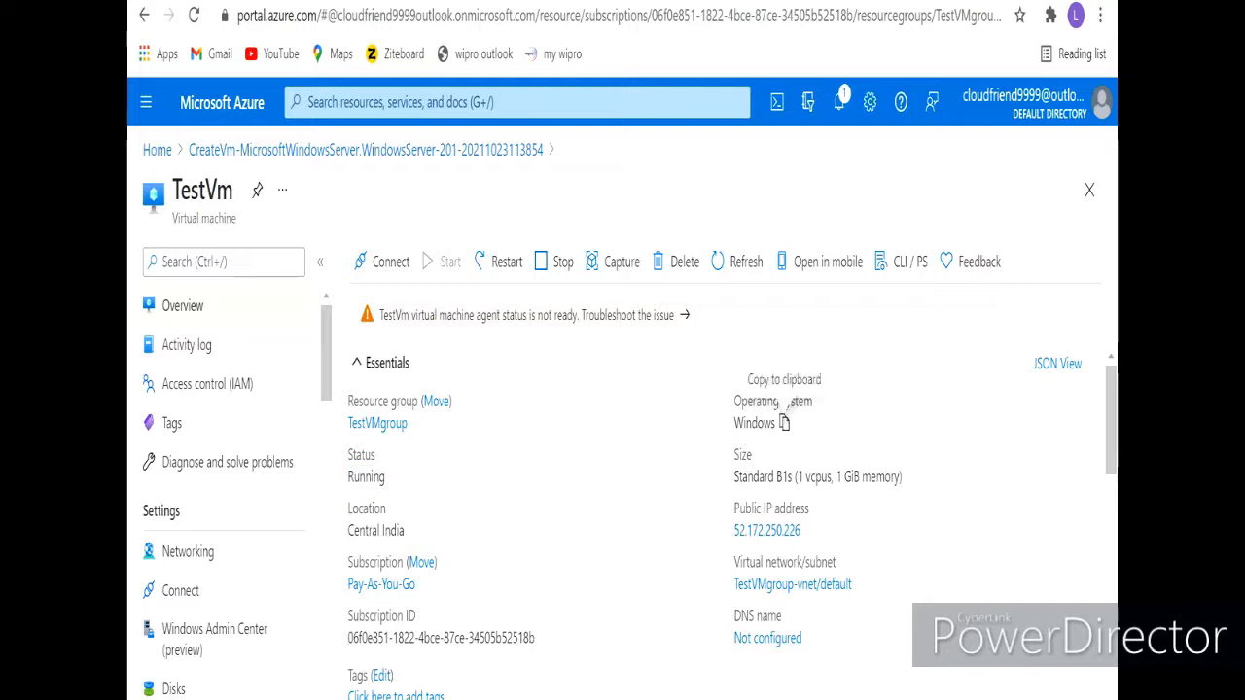
pyautogui.moveTo(718, 427); pyautogui.dragTo(751, 454)
pyautogui.click(681, 440)
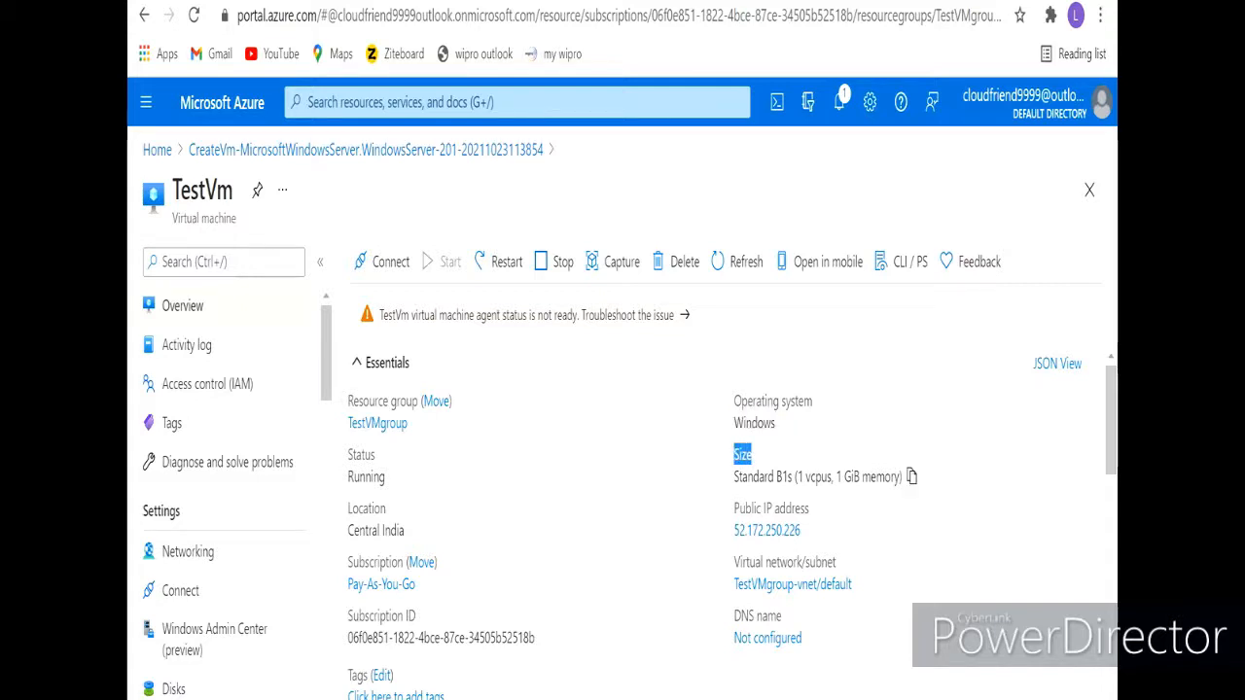
# - Look over the rest of TestVm's overview and return to the portal home page
pyautogui.scroll(-2, 730, 467)
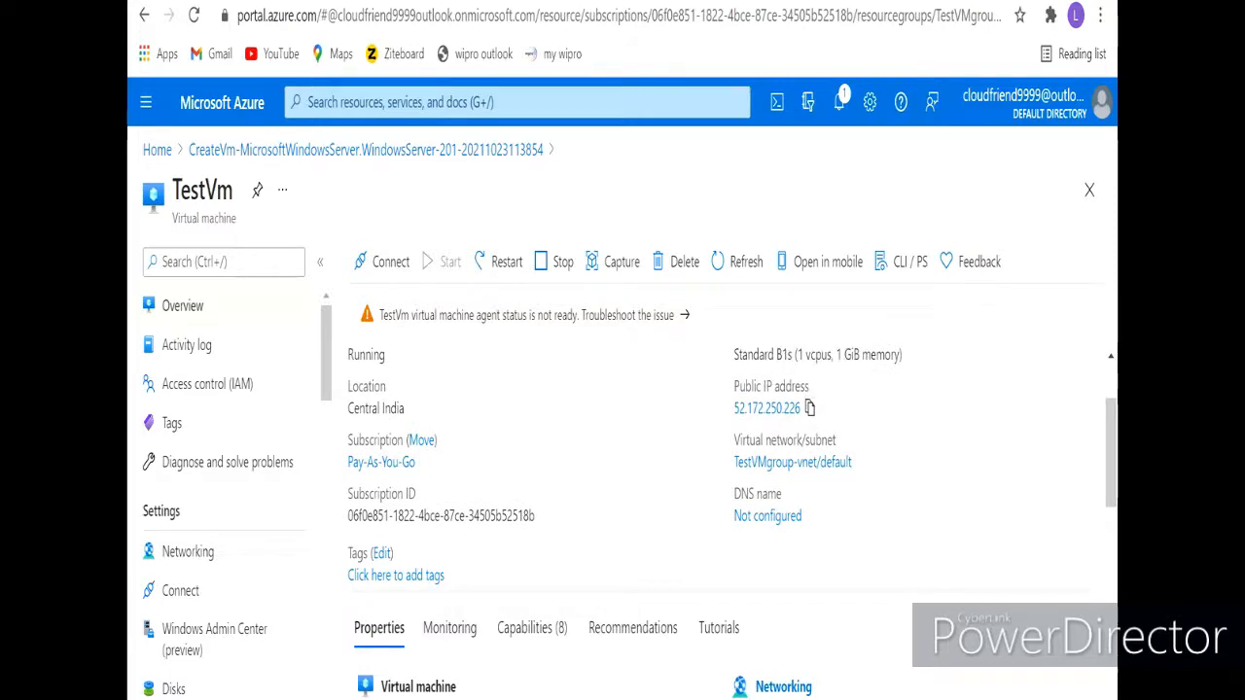
pyautogui.scroll(-2, 730, 467)
pyautogui.scroll(2, 730, 467)
pyautogui.scroll(-2, 730, 467)
pyautogui.scroll(4, 729, 467)
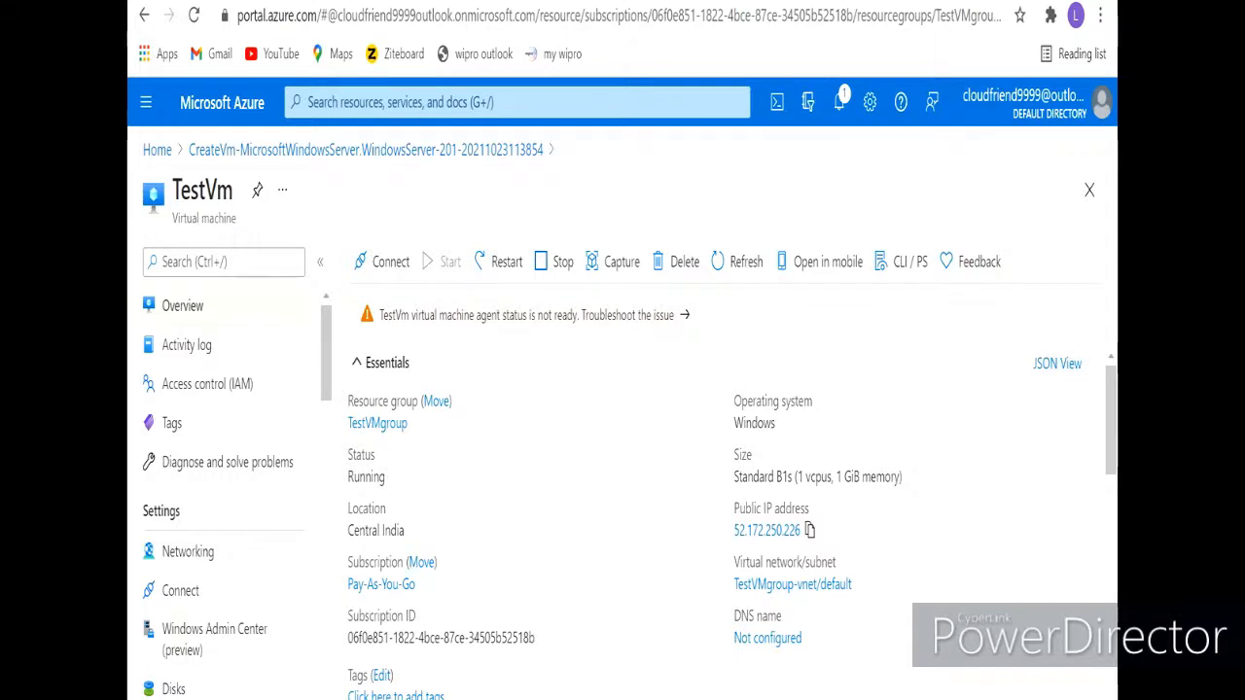
pyautogui.click(157, 150)
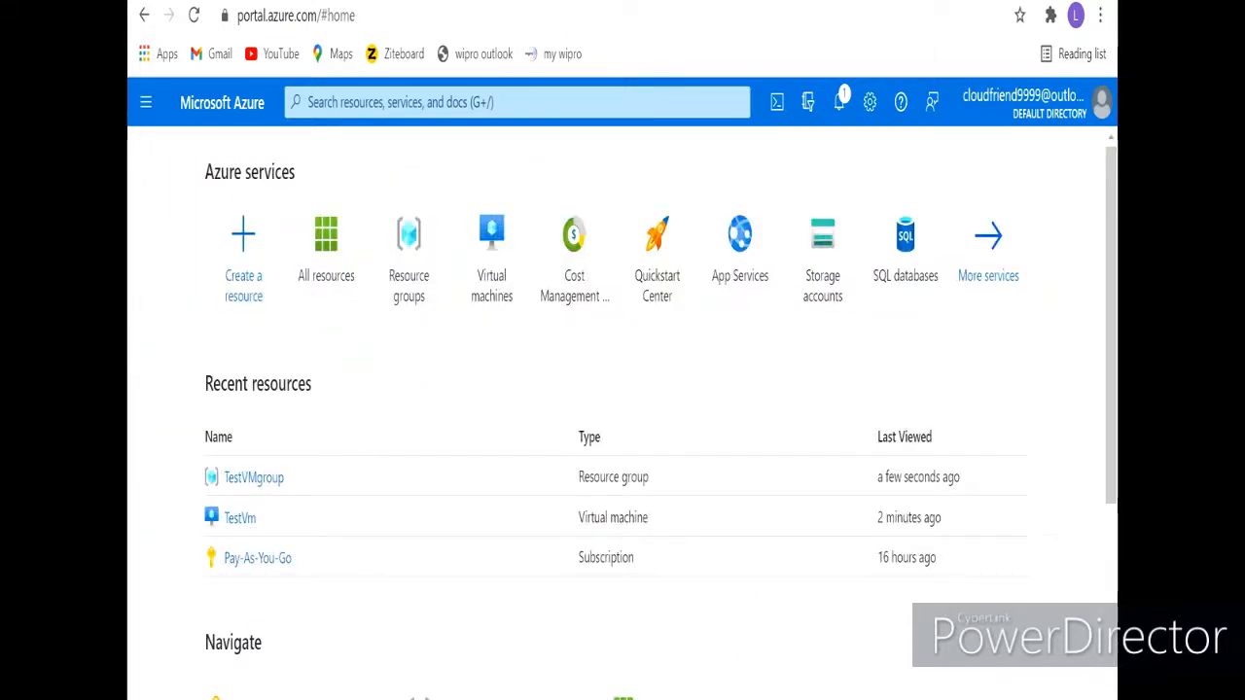
# - Show All resources from the portal menu and view TestVm-ip's details card
pyautogui.click(146, 102)
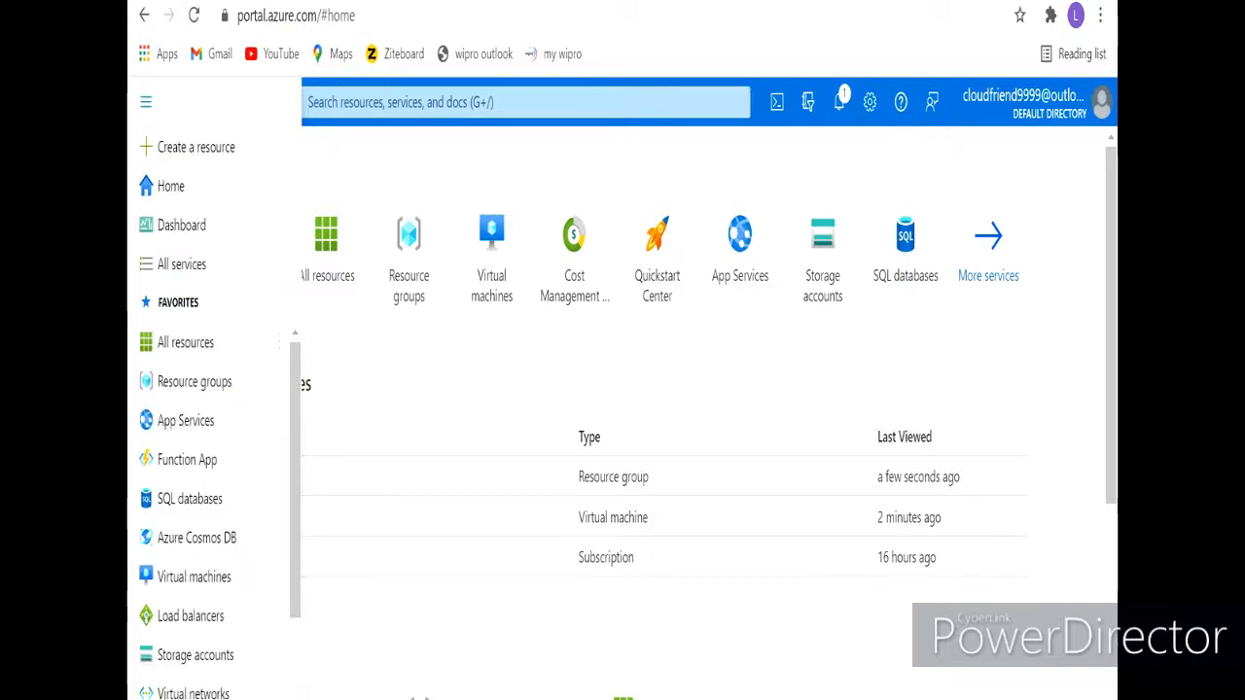
pyautogui.click(184, 342)
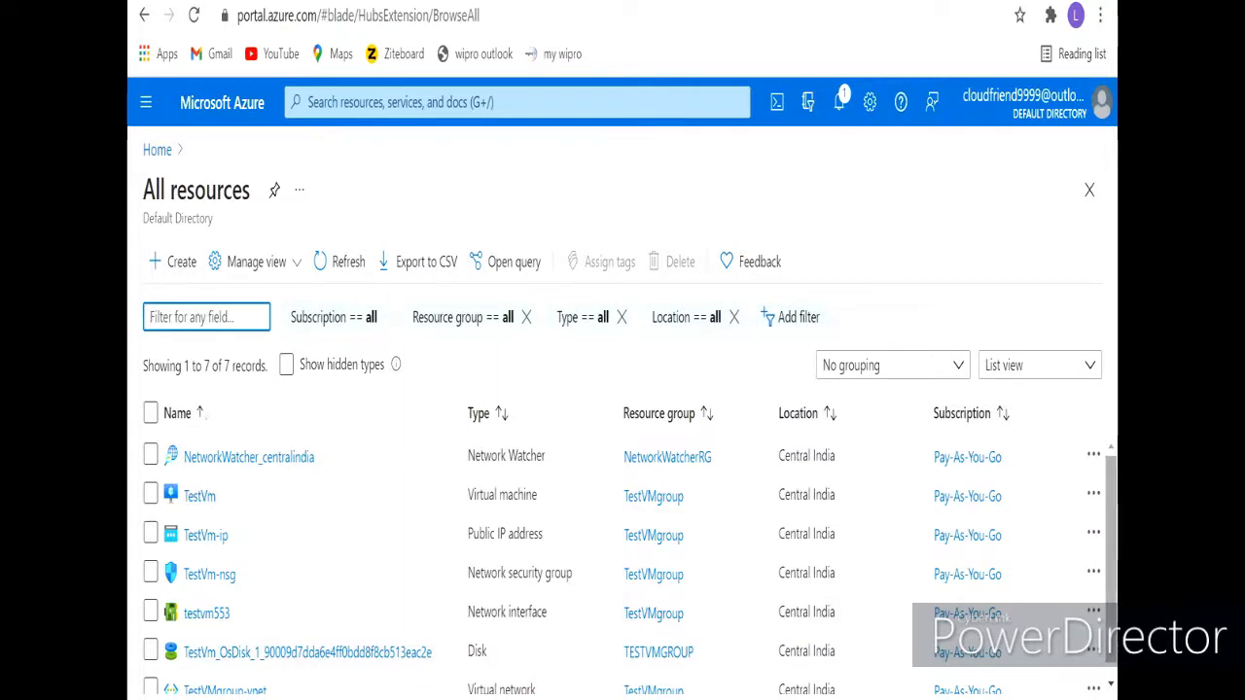
pyautogui.scroll(-1, 622, 564)
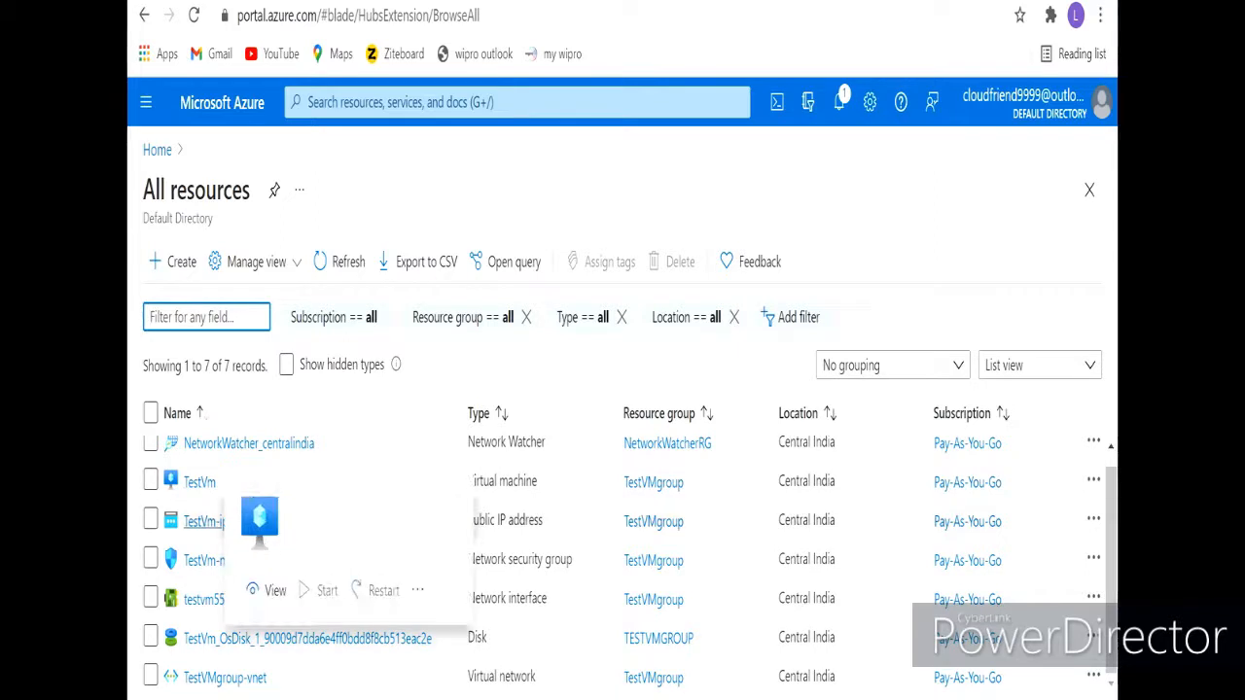
pyautogui.moveTo(205, 521)
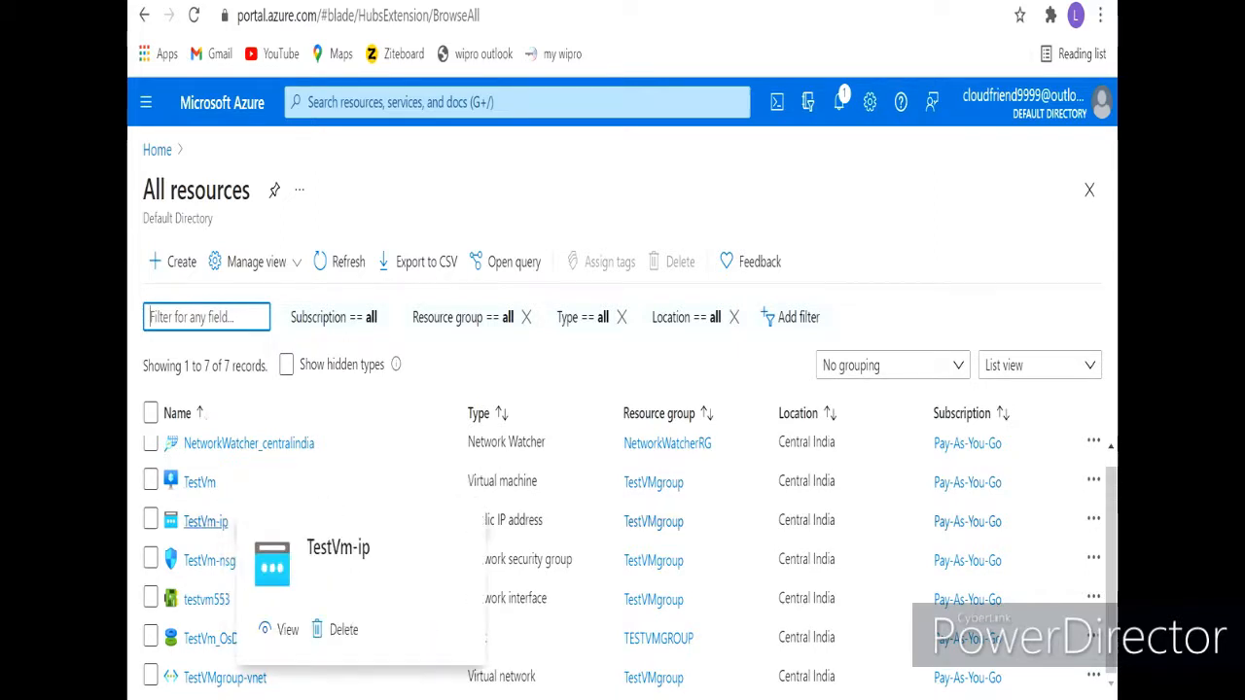